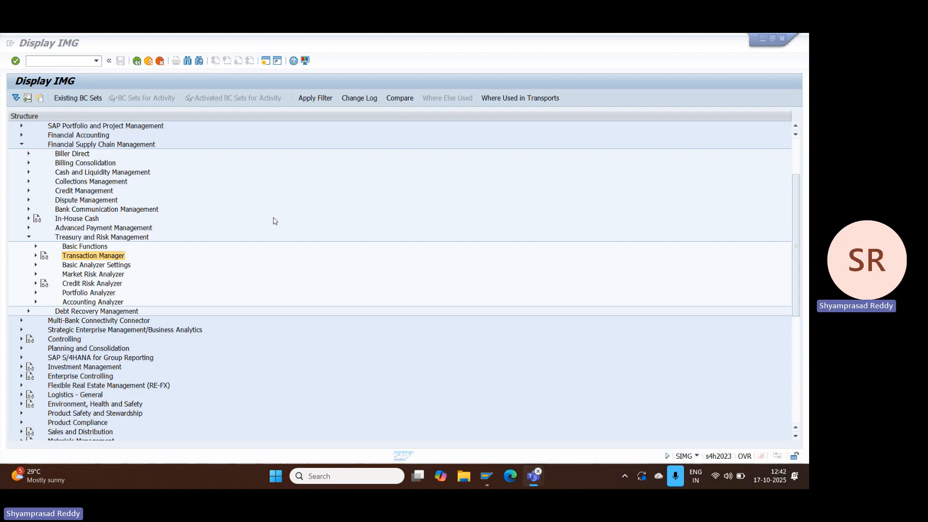
Step: Open Define Release Procedure under Transaction Manager, General Settings, Transaction Management, Release, for company code TCS
{"action": "left_click", "coordinate": [90, 241]}
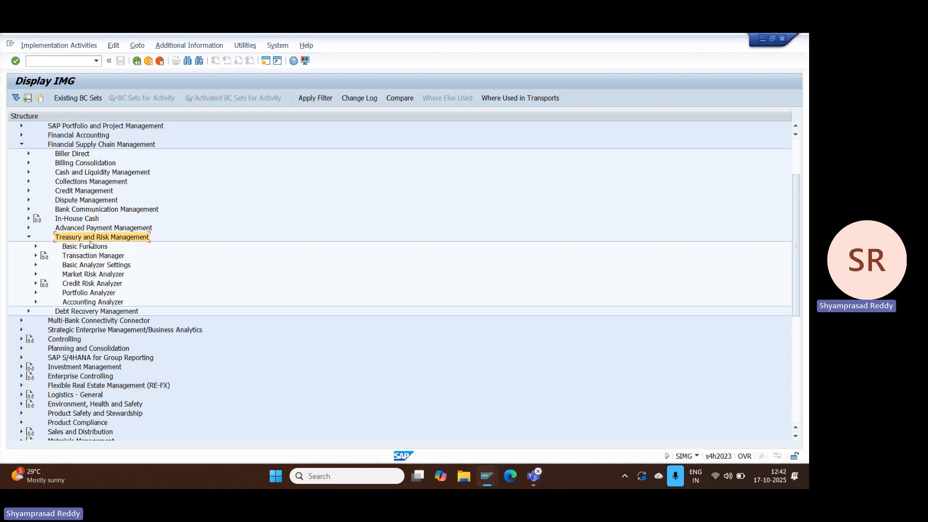
{"action": "left_click", "coordinate": [36, 256]}
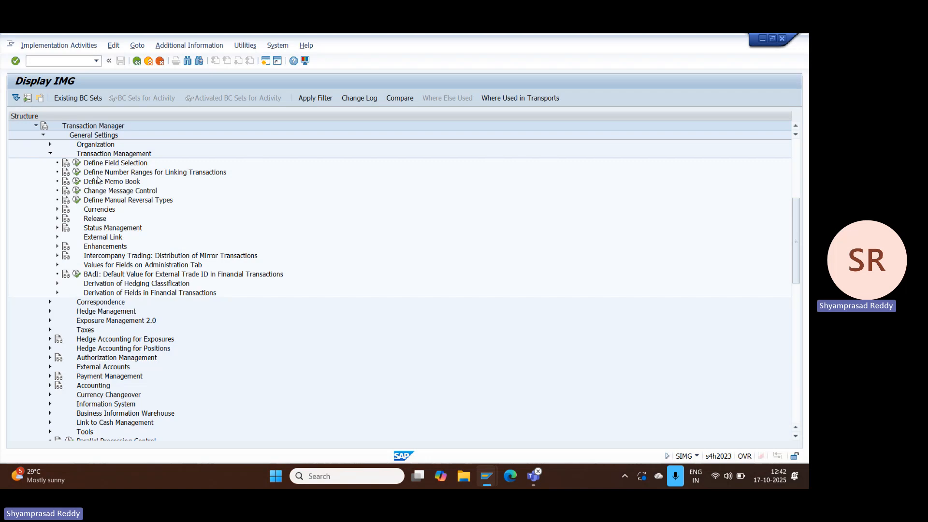
{"action": "left_click", "coordinate": [50, 153]}
{"action": "left_click", "coordinate": [49, 153]}
{"action": "left_click", "coordinate": [103, 155]}
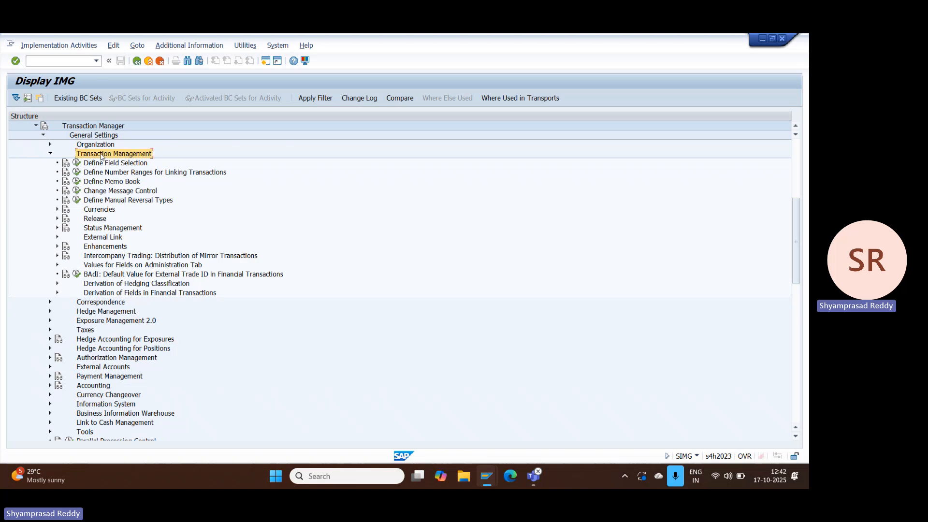
{"action": "left_click", "coordinate": [57, 219]}
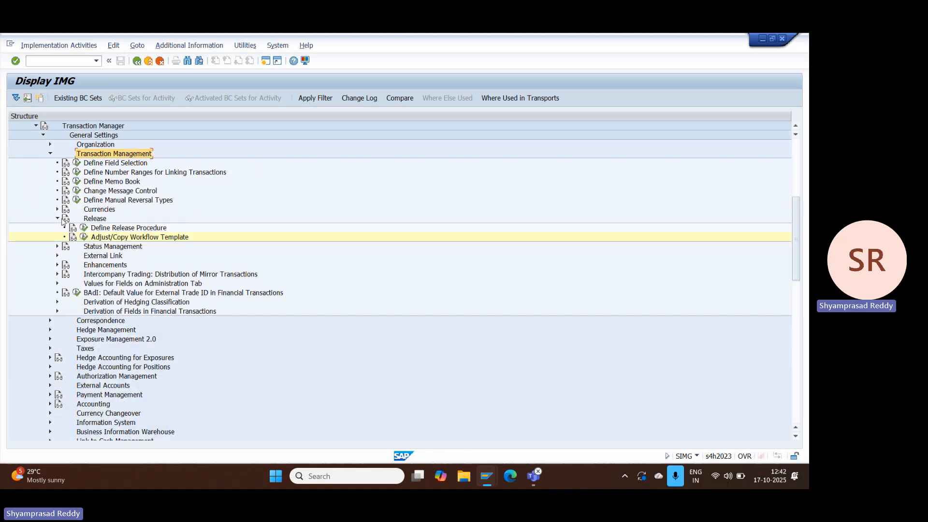
{"action": "left_click", "coordinate": [96, 220]}
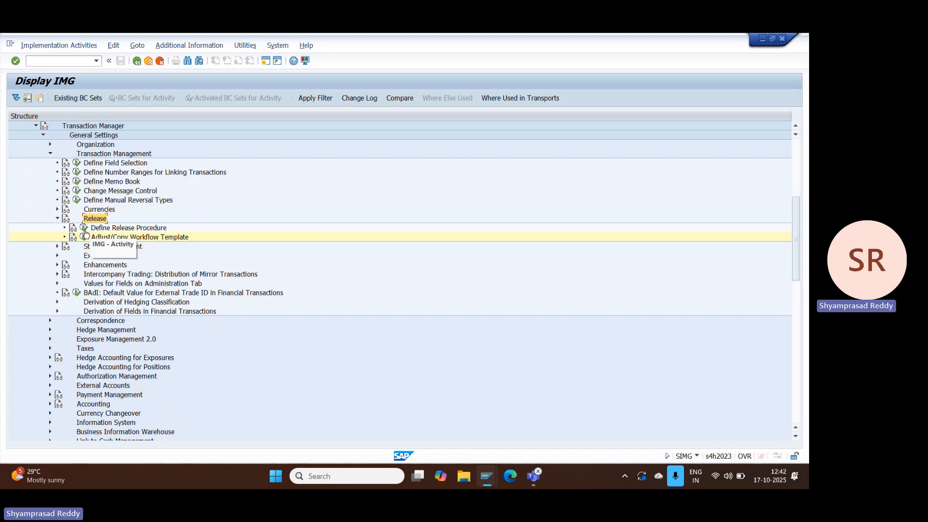
{"action": "left_click", "coordinate": [84, 236]}
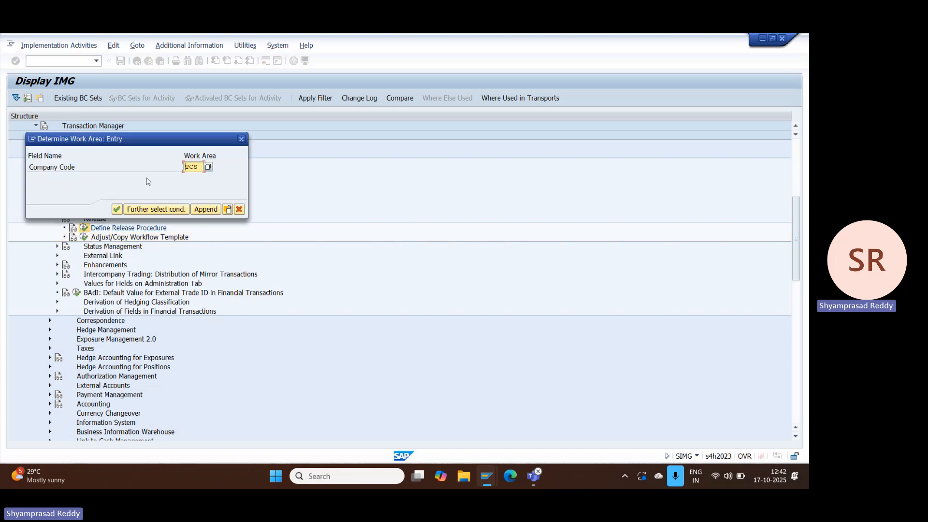
{"action": "left_click", "coordinate": [118, 209]}
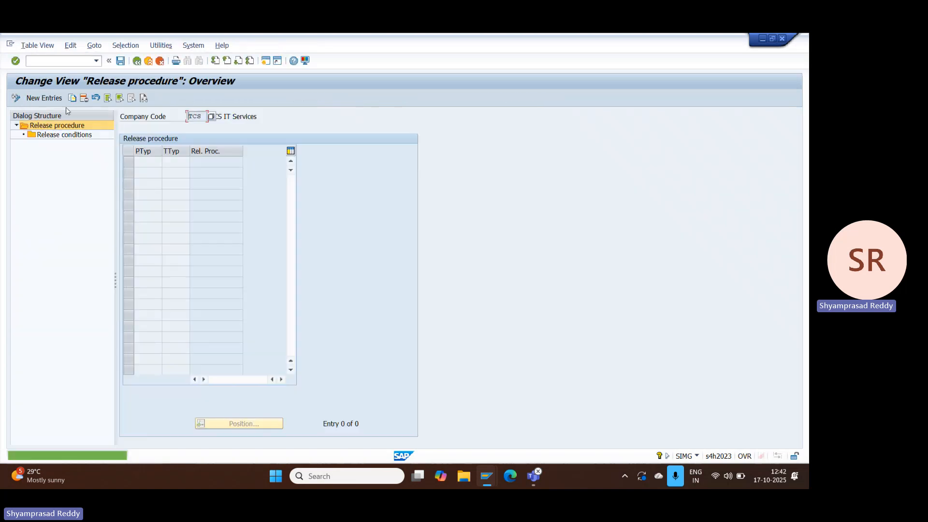
Step: Add a release procedure entry for product type FD and transaction type 100 with the release procedure enabled, and save it to the customizing request
{"action": "left_click", "coordinate": [54, 104]}
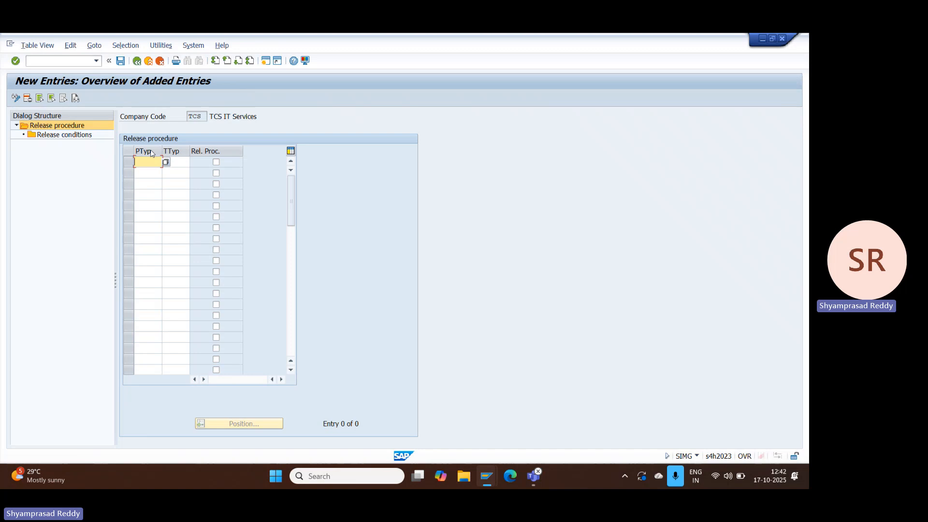
{"action": "type", "text": "FD"}
{"action": "left_click", "coordinate": [181, 162]}
{"action": "type", "text": "100"}
{"action": "left_click", "coordinate": [216, 162]}
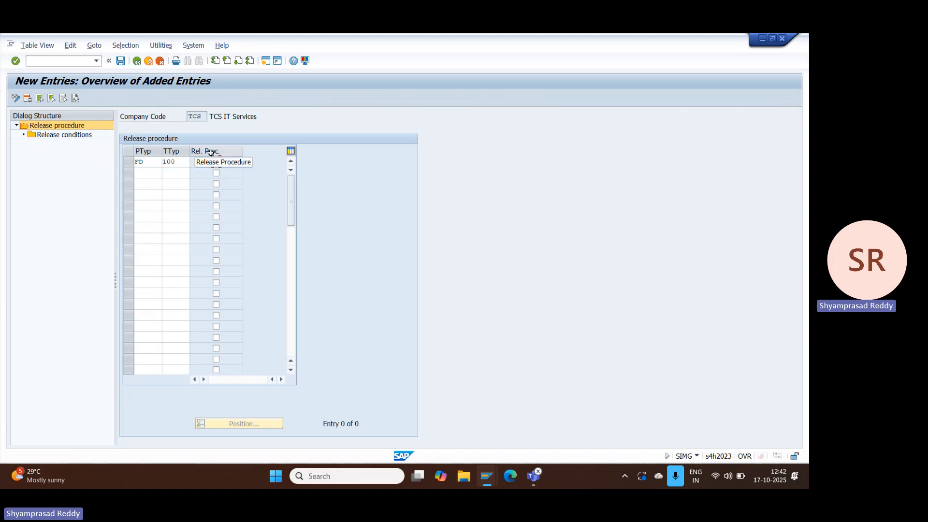
{"action": "left_click", "coordinate": [121, 61]}
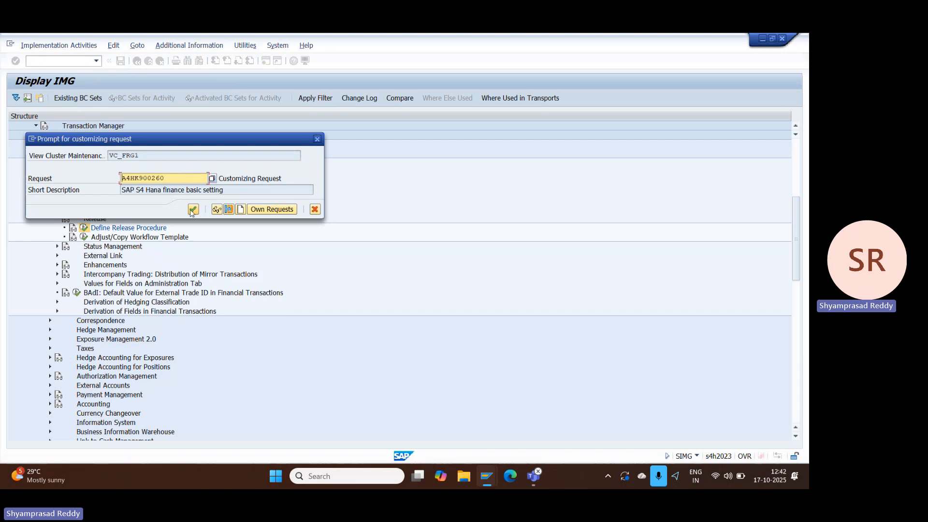
{"action": "left_click", "coordinate": [192, 211]}
Step: Open the release conditions of the FD / 100 release procedure and start adding new entries
{"action": "left_click", "coordinate": [79, 136]}
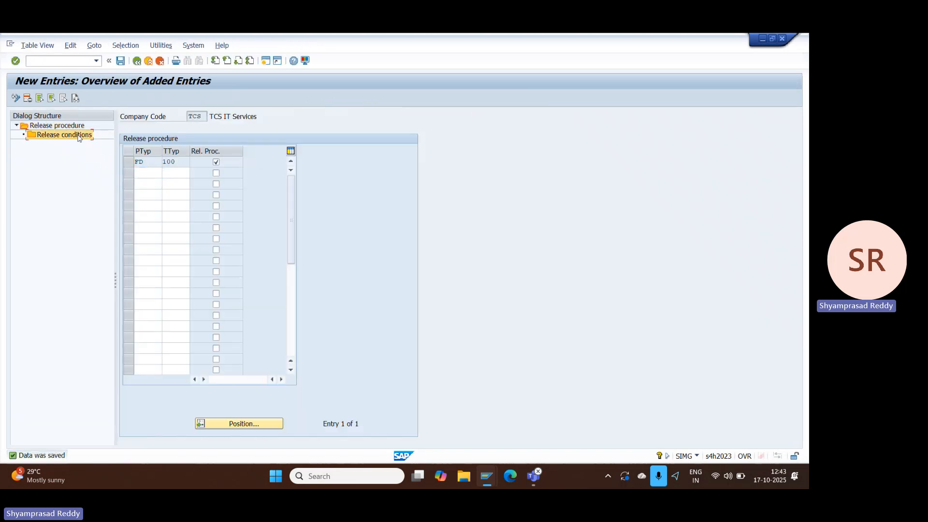
{"action": "left_click", "coordinate": [127, 164]}
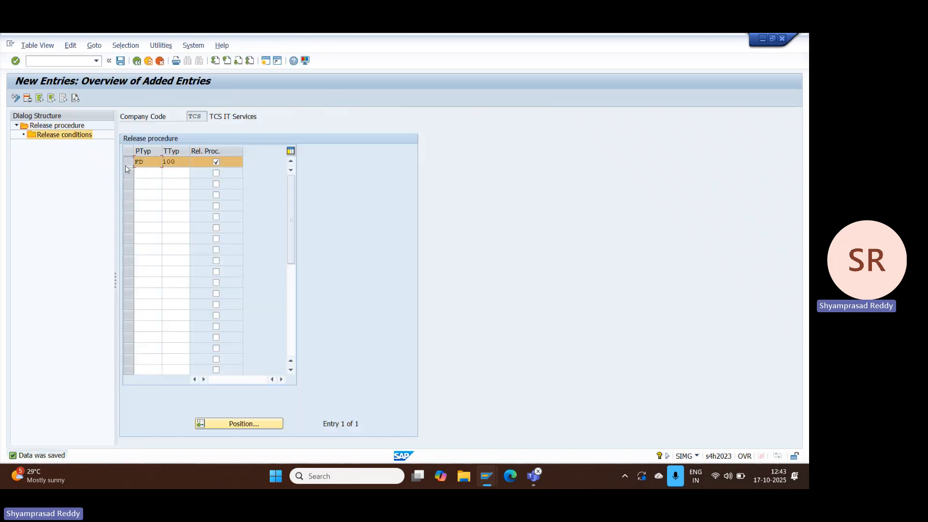
{"action": "double_click", "coordinate": [77, 138]}
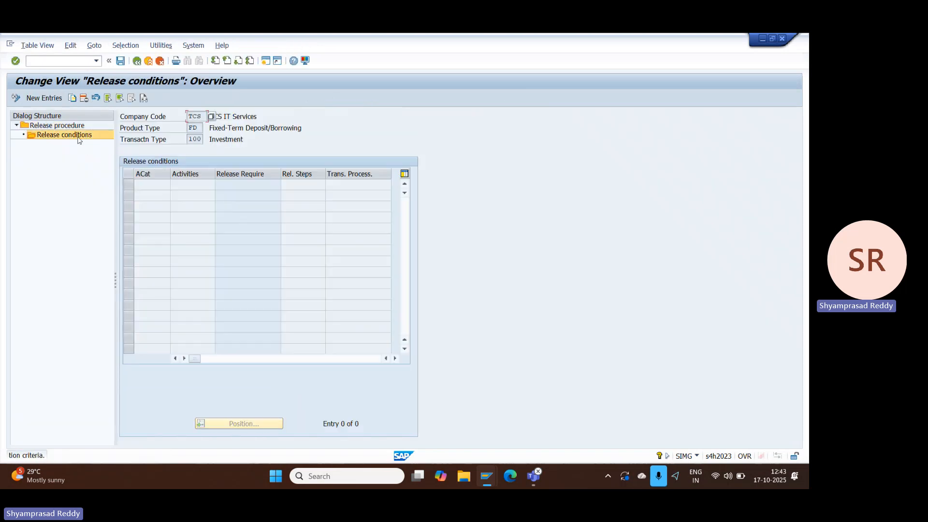
{"action": "left_click", "coordinate": [44, 99]}
Step: Set the first release condition to activity category 10 (Contract) and activity 01 (Add or Generate)
{"action": "left_click", "coordinate": [175, 186]}
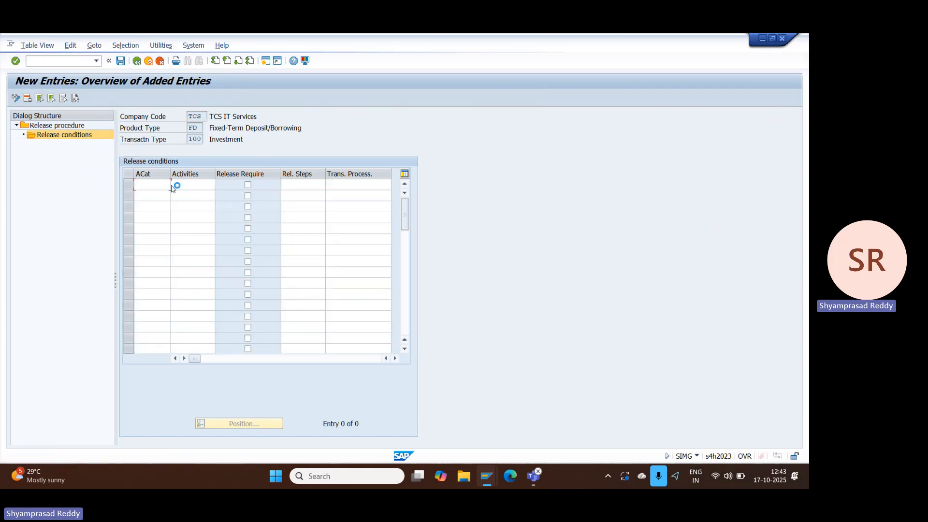
{"action": "left_click", "coordinate": [67, 259]}
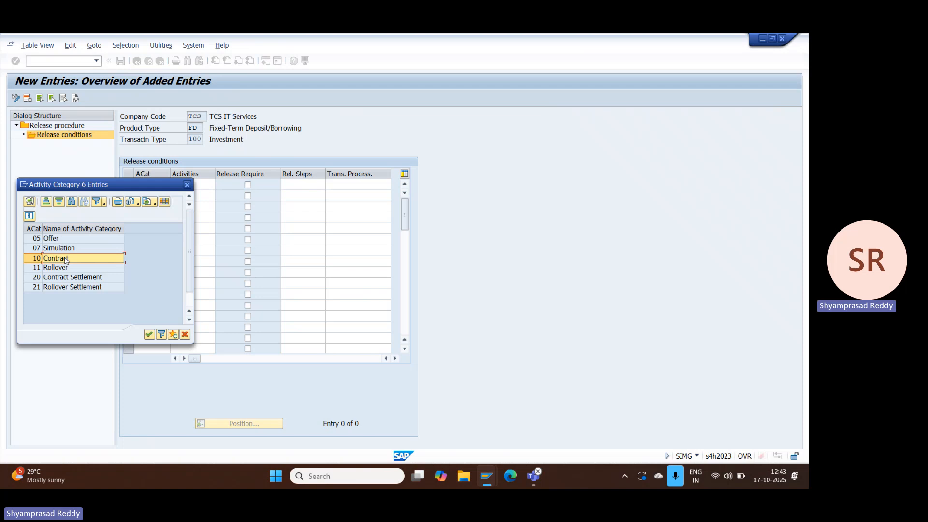
{"action": "double_click", "coordinate": [65, 260]}
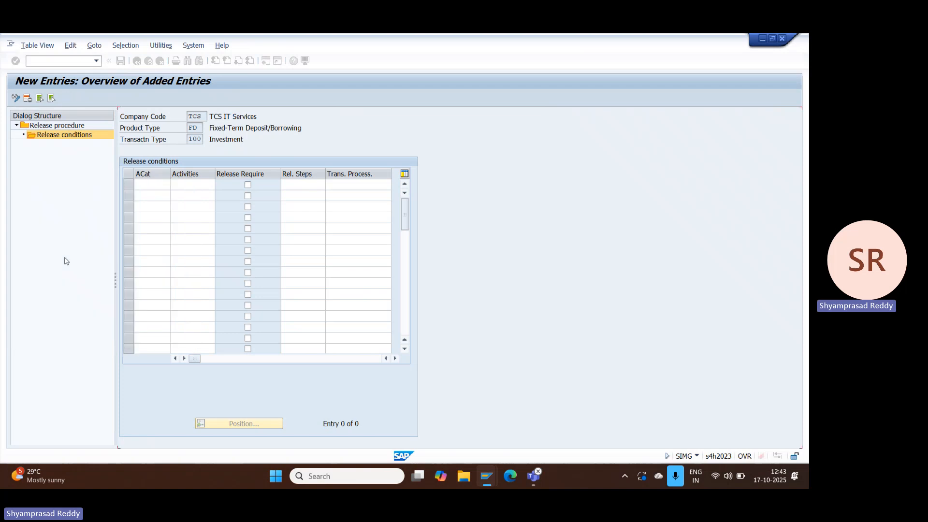
{"action": "left_click", "coordinate": [193, 186]}
{"action": "left_click", "coordinate": [219, 185]}
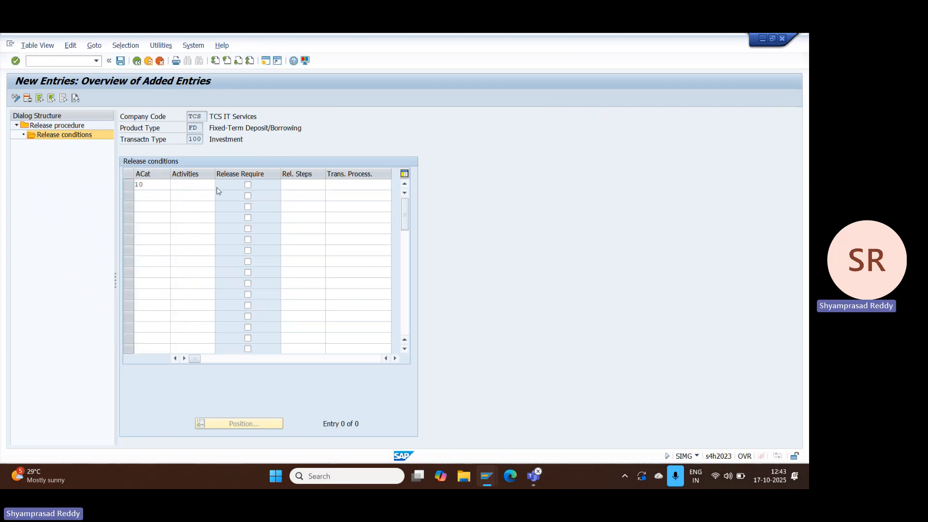
{"action": "left_click", "coordinate": [63, 176]}
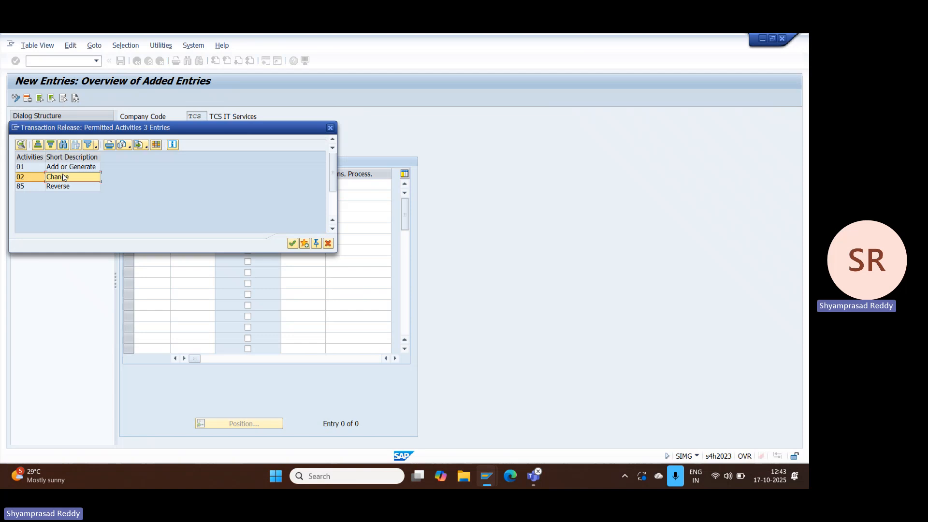
{"action": "double_click", "coordinate": [87, 168]}
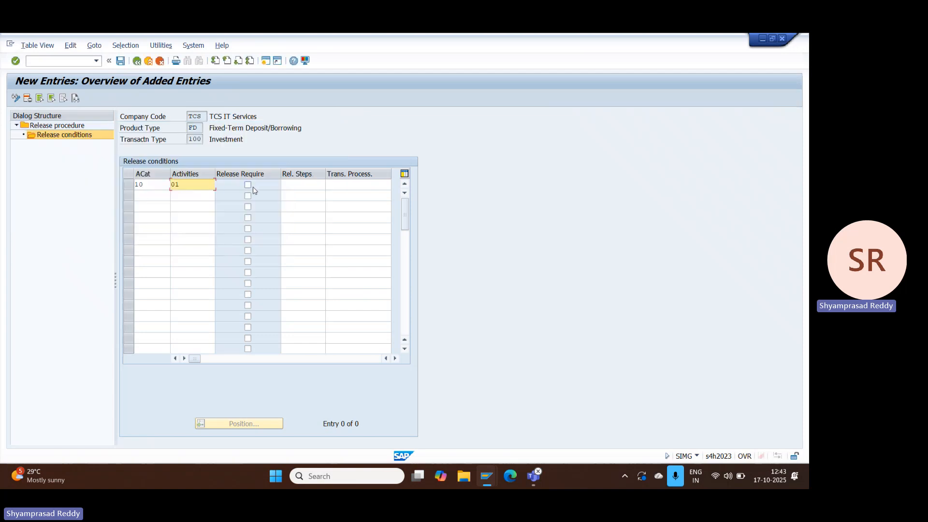
Step: Mark the first condition as requiring release, with 1-level release and transaction processing 1, not permitting ongoing processing during the release workflow
{"action": "left_click", "coordinate": [249, 188]}
{"action": "left_click", "coordinate": [291, 185]}
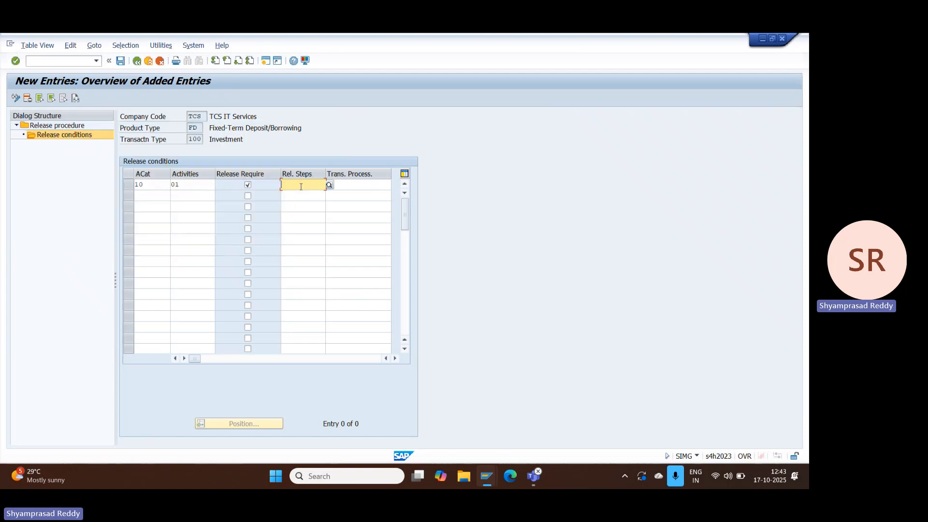
{"action": "left_click", "coordinate": [329, 184]}
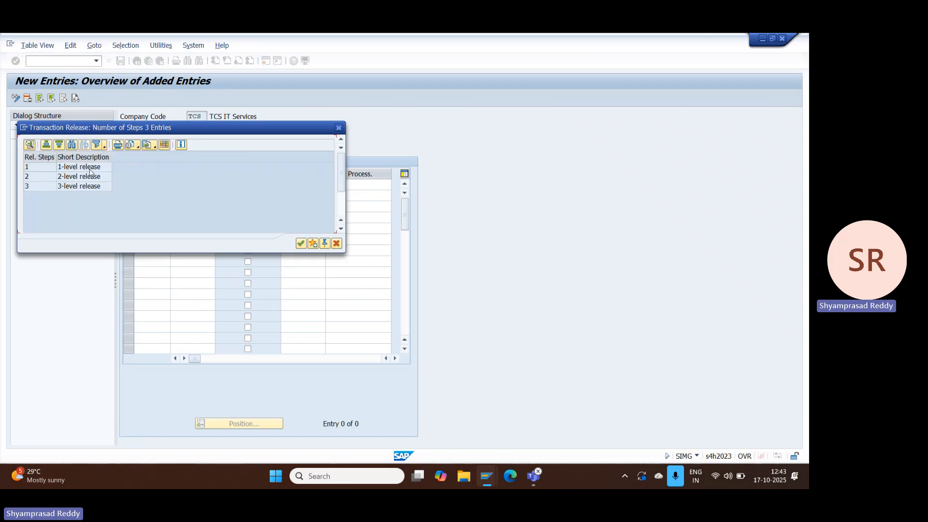
{"action": "double_click", "coordinate": [90, 172]}
{"action": "left_click", "coordinate": [370, 191]}
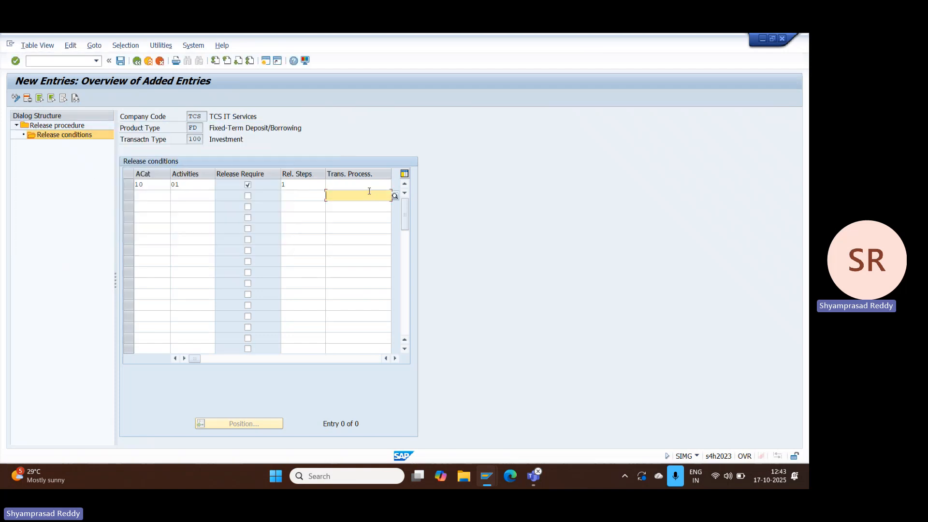
{"action": "left_click", "coordinate": [376, 186]}
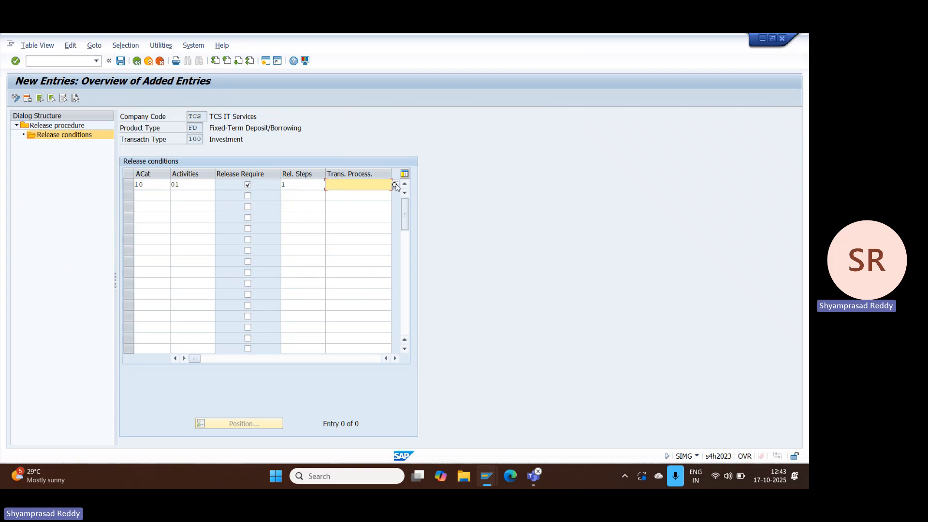
{"action": "left_click", "coordinate": [392, 185]}
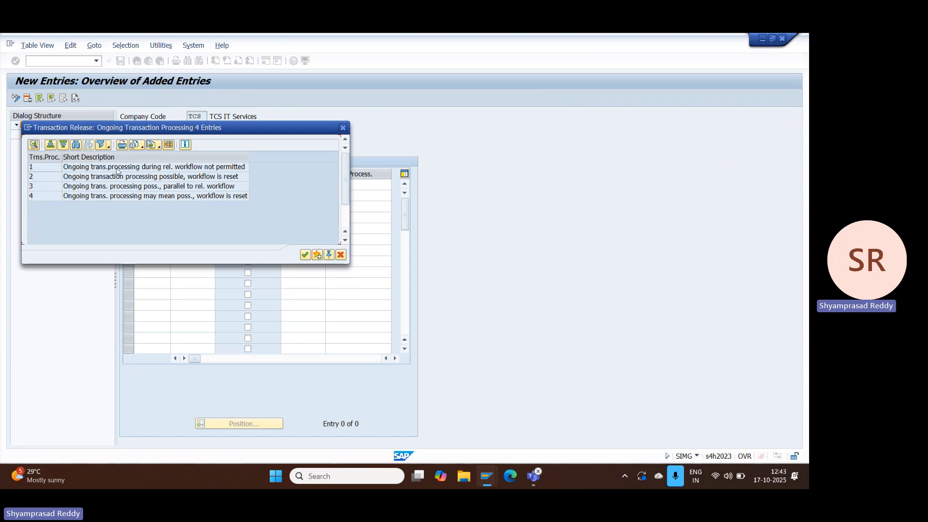
{"action": "double_click", "coordinate": [116, 170]}
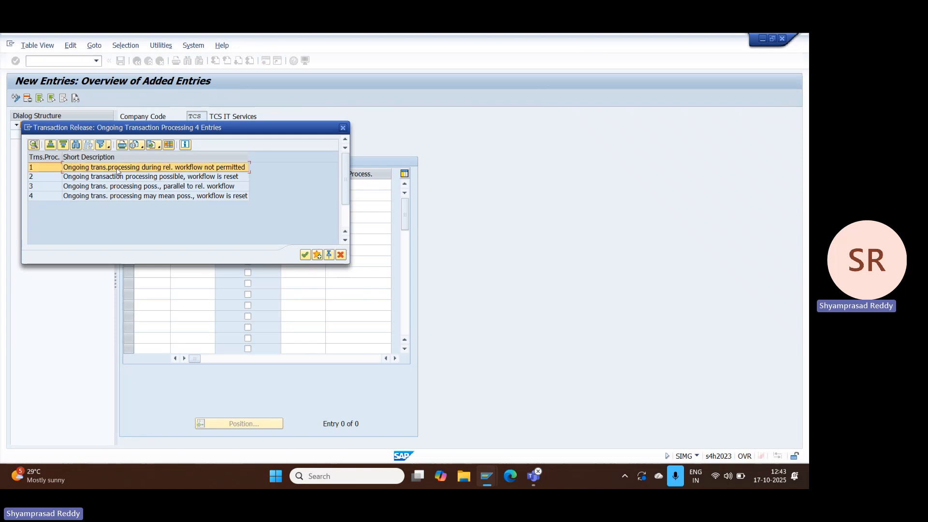
Step: Add a second release condition with activity category 10 (Contract) and activity 02 (Change)
{"action": "left_click", "coordinate": [151, 195]}
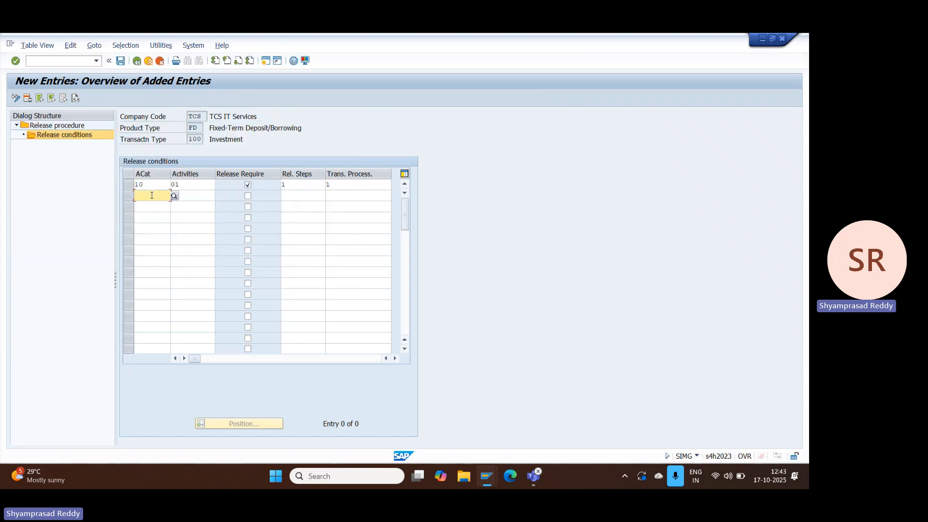
{"action": "type", "text": "10"}
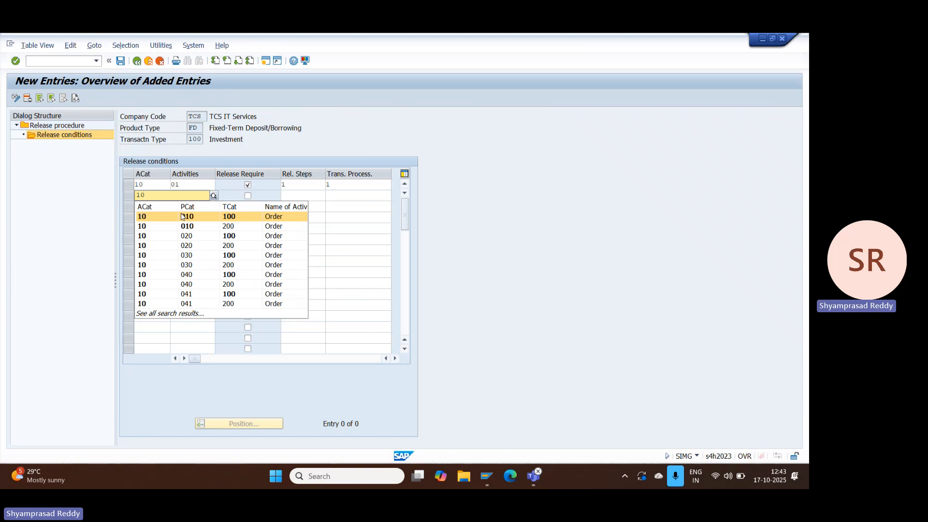
{"action": "left_click", "coordinate": [214, 196]}
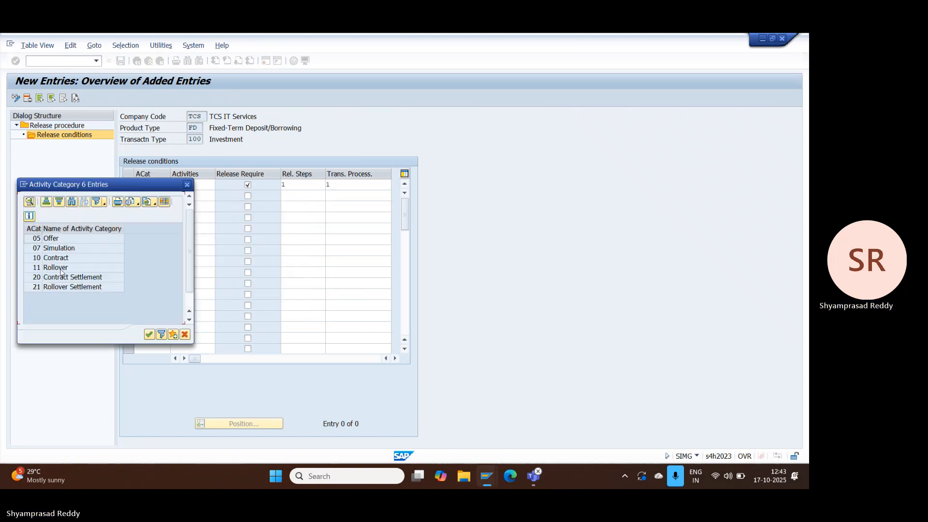
{"action": "left_click", "coordinate": [74, 260]}
{"action": "double_click", "coordinate": [73, 259]}
{"action": "left_click", "coordinate": [202, 195]}
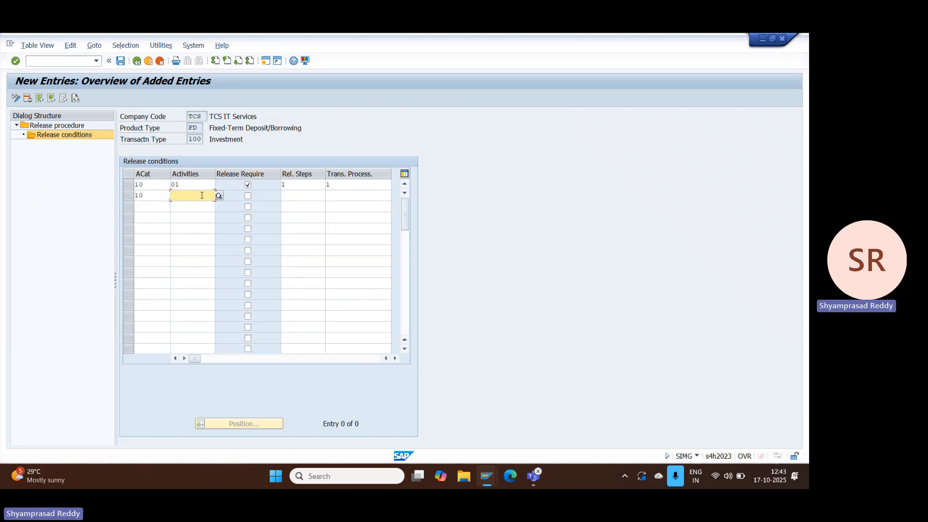
{"action": "left_click", "coordinate": [219, 197]}
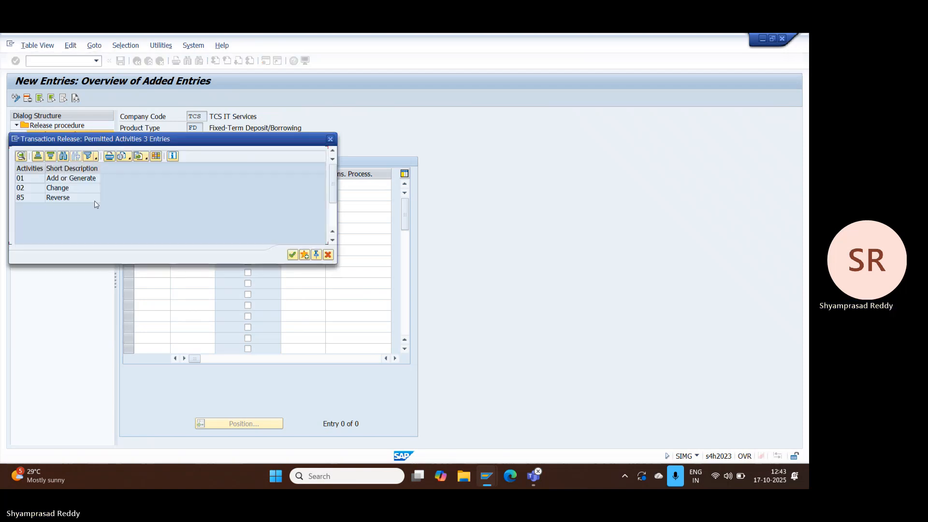
{"action": "double_click", "coordinate": [58, 193]}
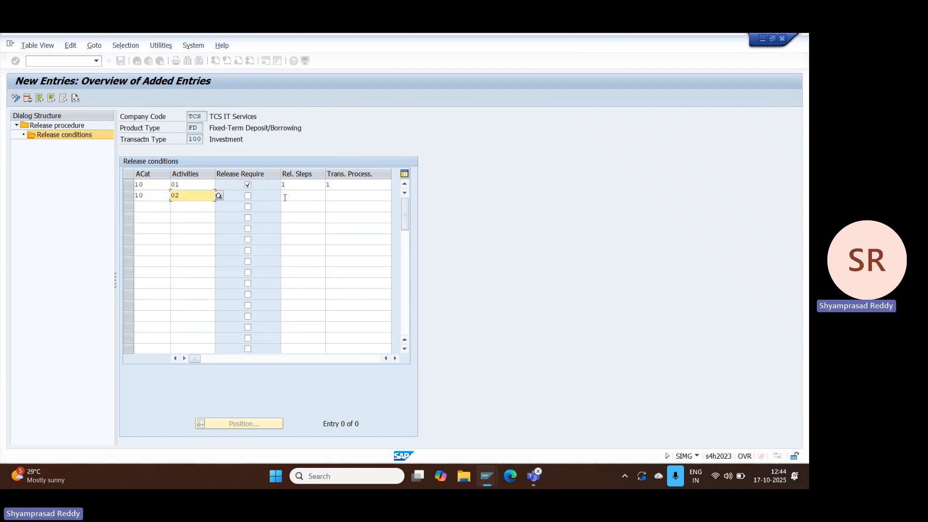
Step: Mark the second condition as requiring release, set its release steps and transaction processing both to 1, and confirm the entries
{"action": "left_click", "coordinate": [247, 197]}
{"action": "left_click", "coordinate": [303, 195]}
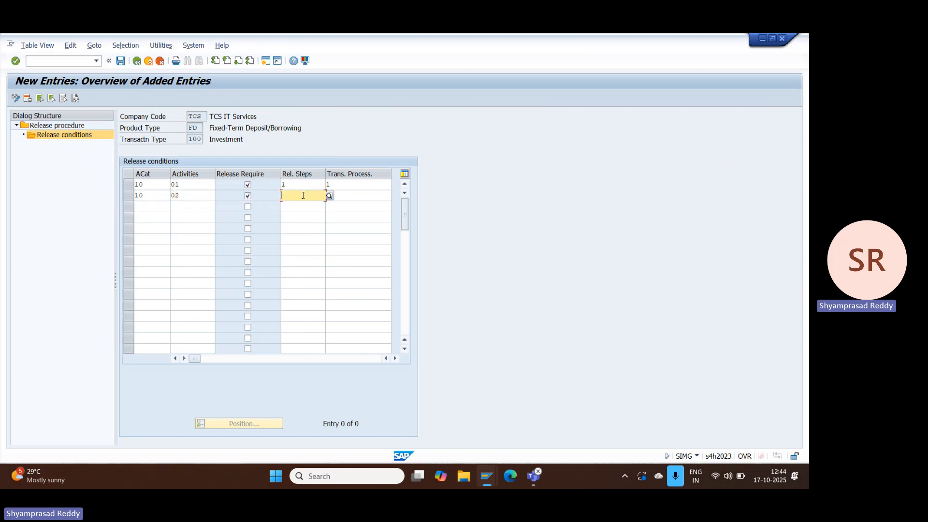
{"action": "left_click", "coordinate": [329, 196]}
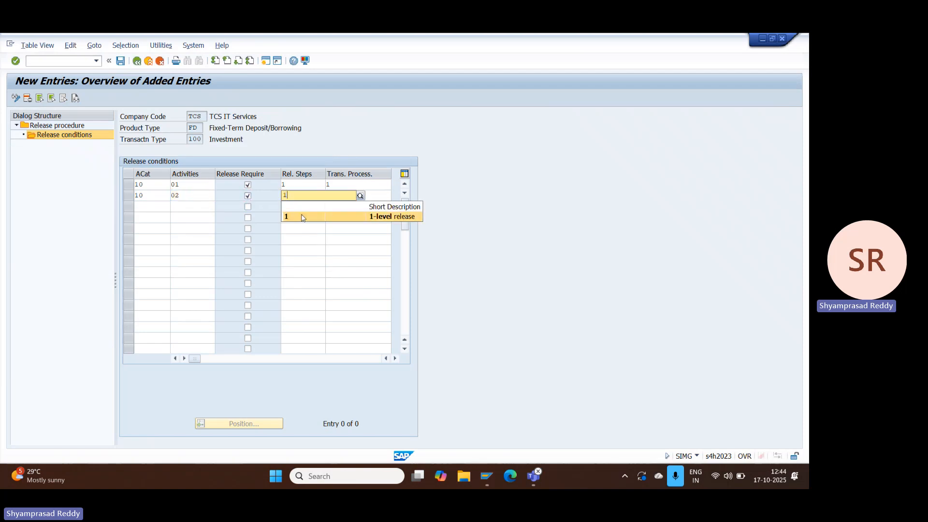
{"action": "left_click", "coordinate": [304, 216]}
{"action": "left_click", "coordinate": [356, 195]}
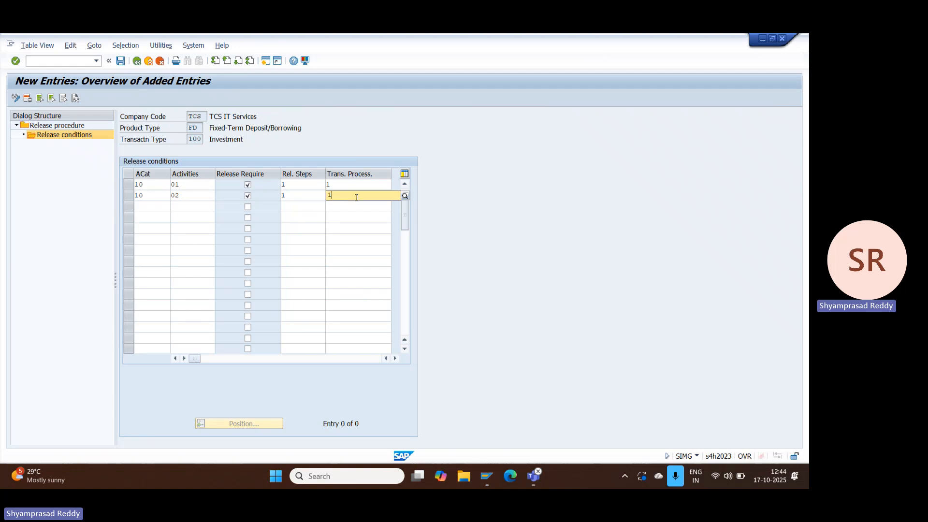
{"action": "left_click", "coordinate": [405, 195]}
{"action": "left_click", "coordinate": [359, 220]}
{"action": "key", "text": "Return"}
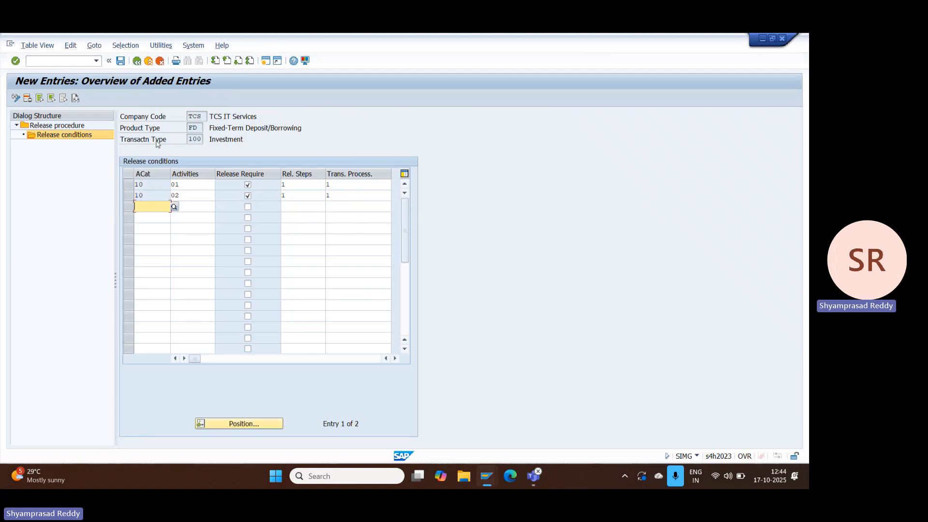
Step: Save the release conditions and return to the customizing structure
{"action": "left_click", "coordinate": [120, 61]}
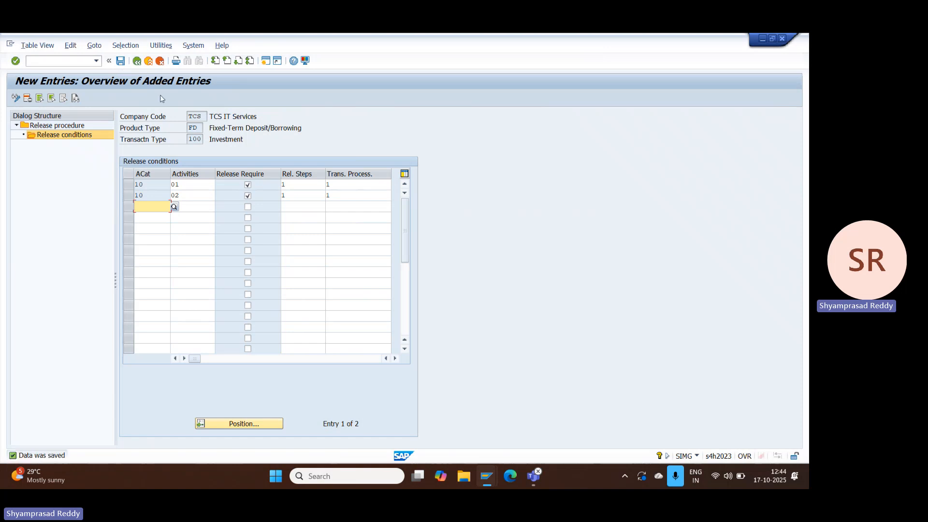
{"action": "left_click", "coordinate": [148, 61]}
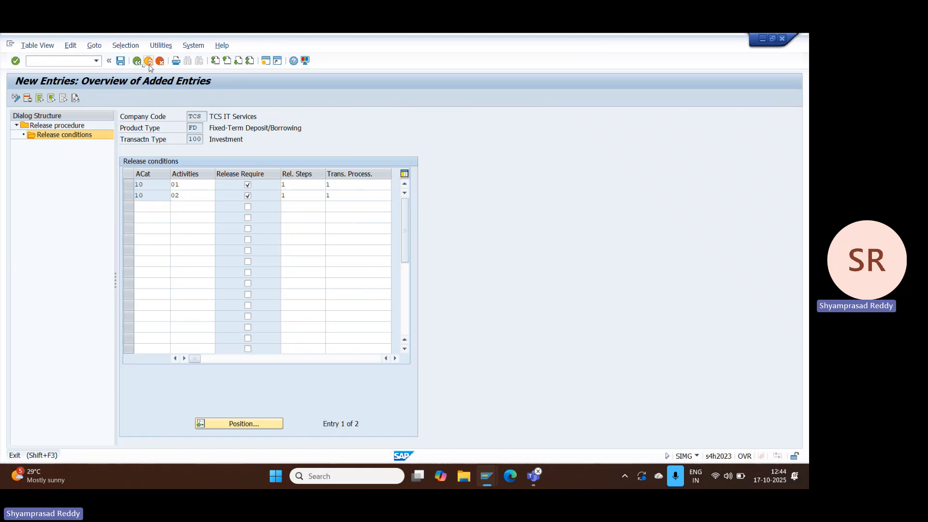
Step: Open the Define standard role activity of Adjust/Copy Workflow Template
{"action": "left_click", "coordinate": [133, 238]}
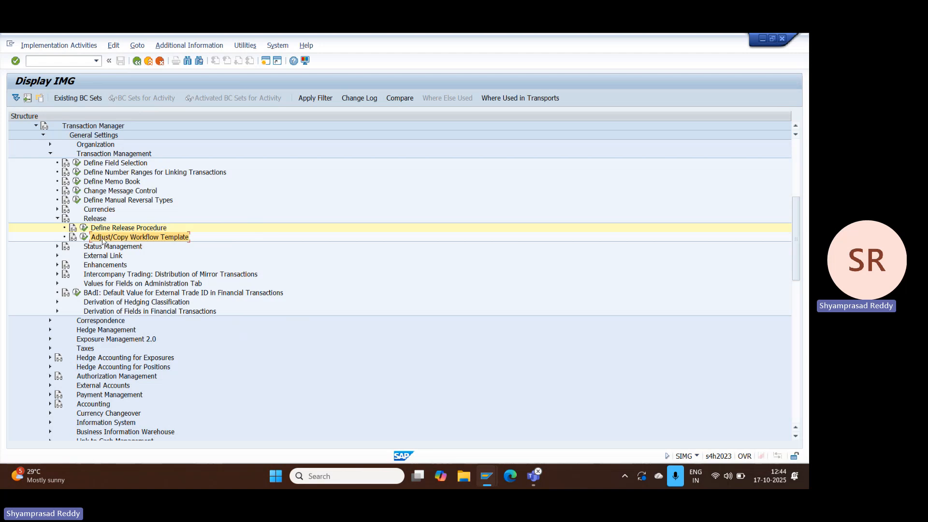
{"action": "left_click", "coordinate": [85, 237]}
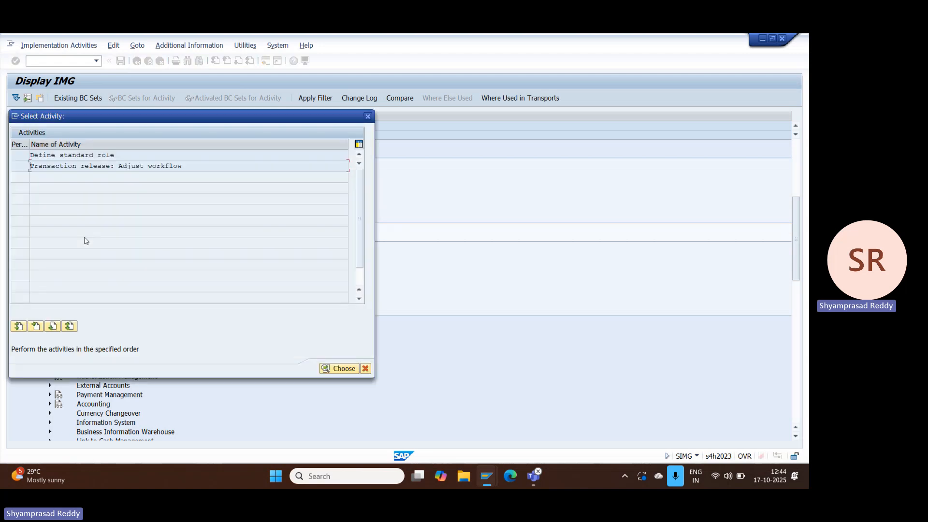
{"action": "double_click", "coordinate": [71, 155]}
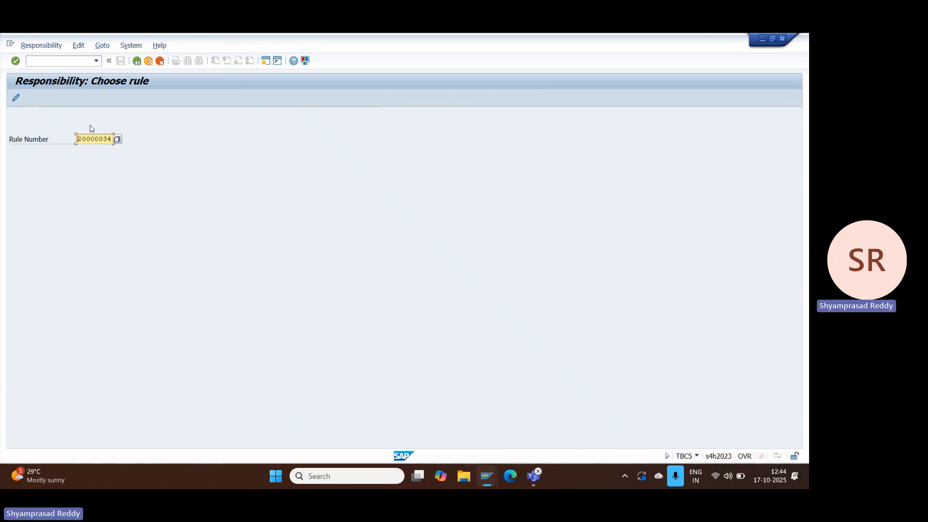
Step: List all available rules for the rule number and search the list for 2000034
{"action": "left_click", "coordinate": [113, 140]}
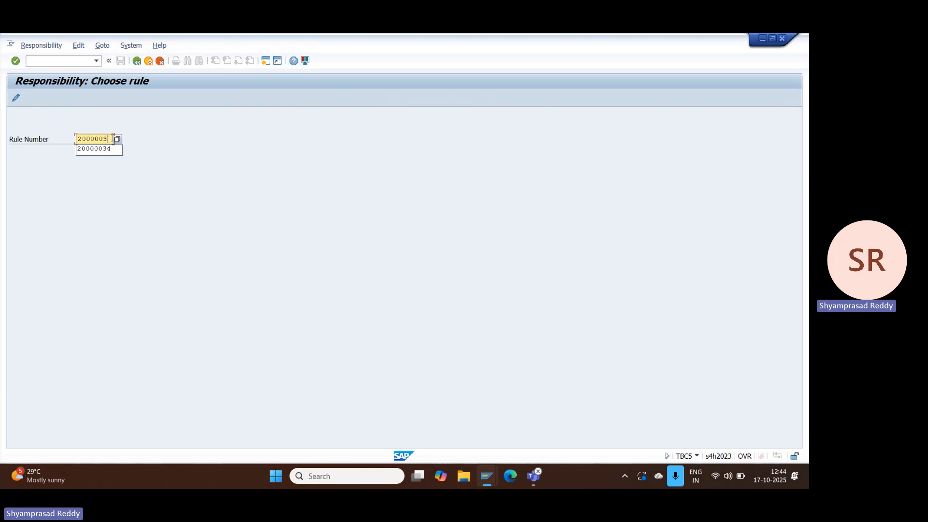
{"action": "left_click", "coordinate": [113, 139]}
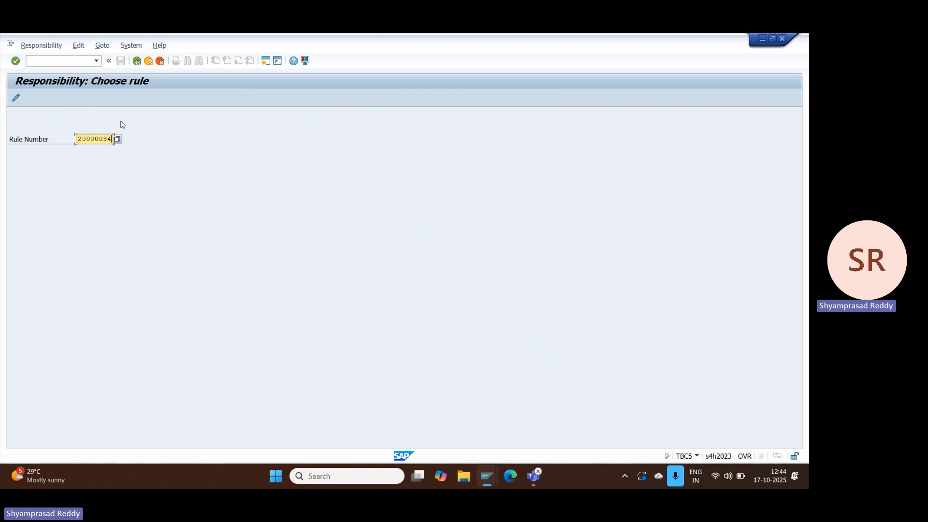
{"action": "left_click", "coordinate": [120, 139]}
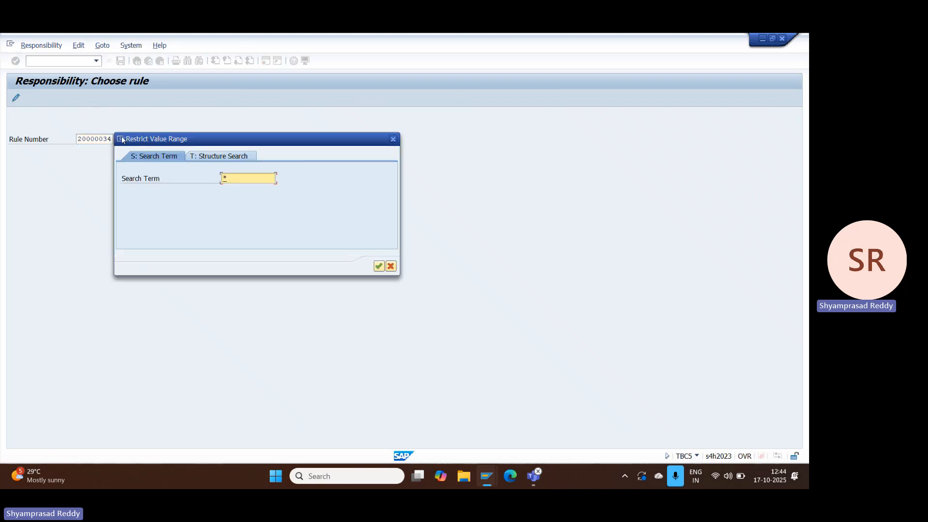
{"action": "key", "text": "Return"}
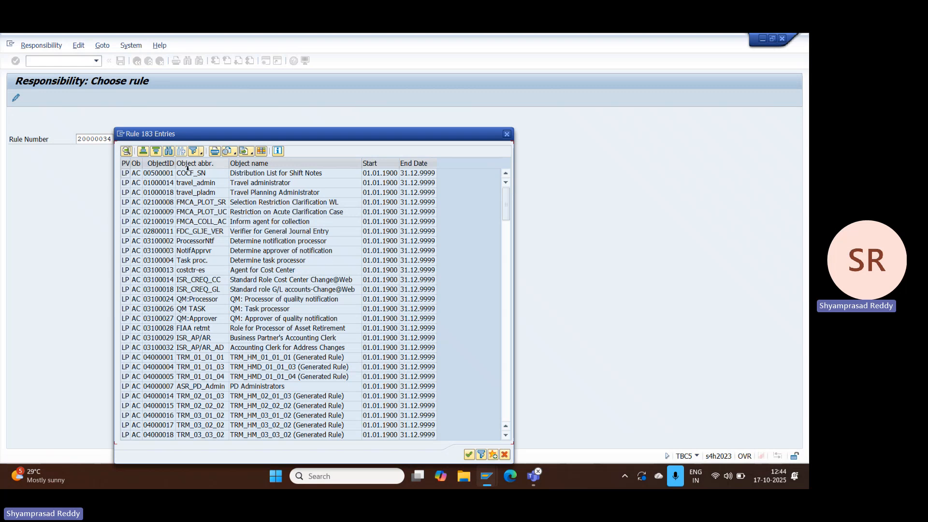
{"action": "left_click", "coordinate": [168, 152]}
{"action": "type", "text": "2"}
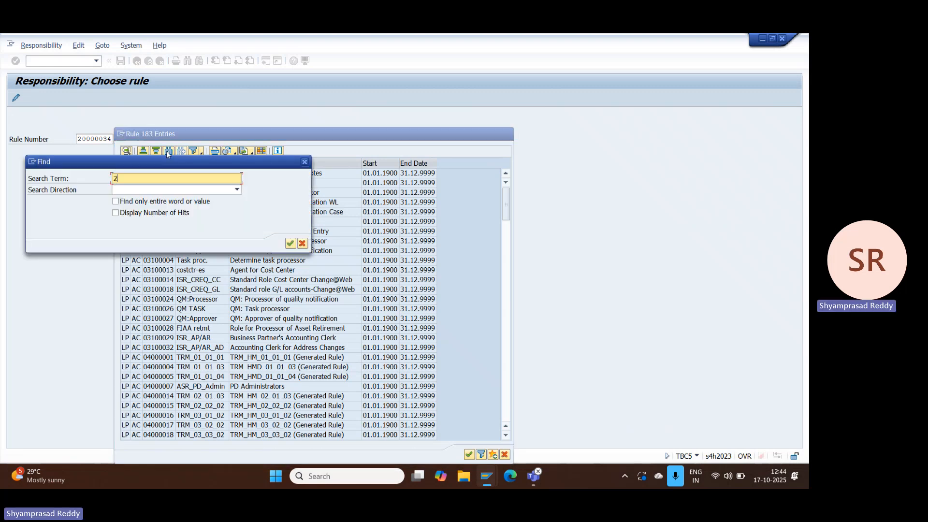
{"action": "type", "text": "000034"}
{"action": "key", "text": "Return"}
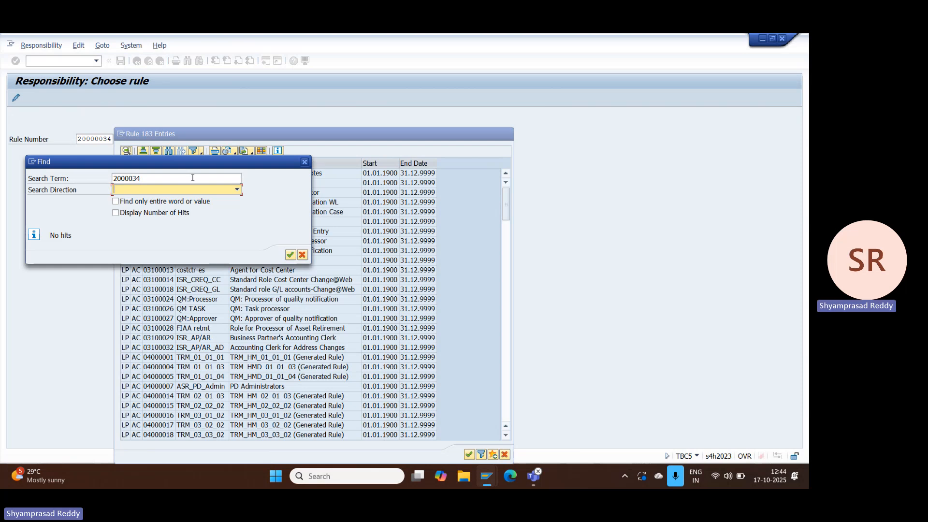
Step: Search the rule list again with the term 2000004 and close the search
{"action": "left_click", "coordinate": [131, 179]}
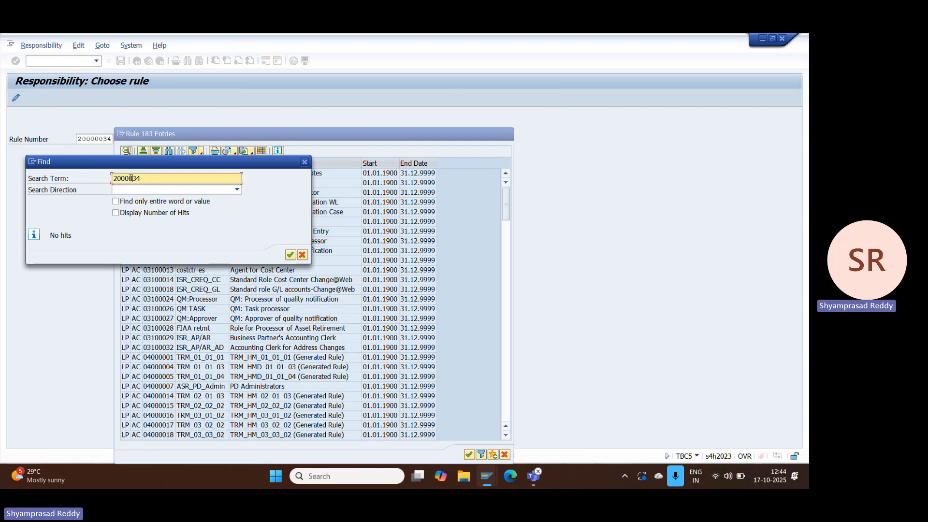
{"action": "key", "text": "Delete"}
{"action": "type", "text": "4"}
{"action": "key", "text": "Return"}
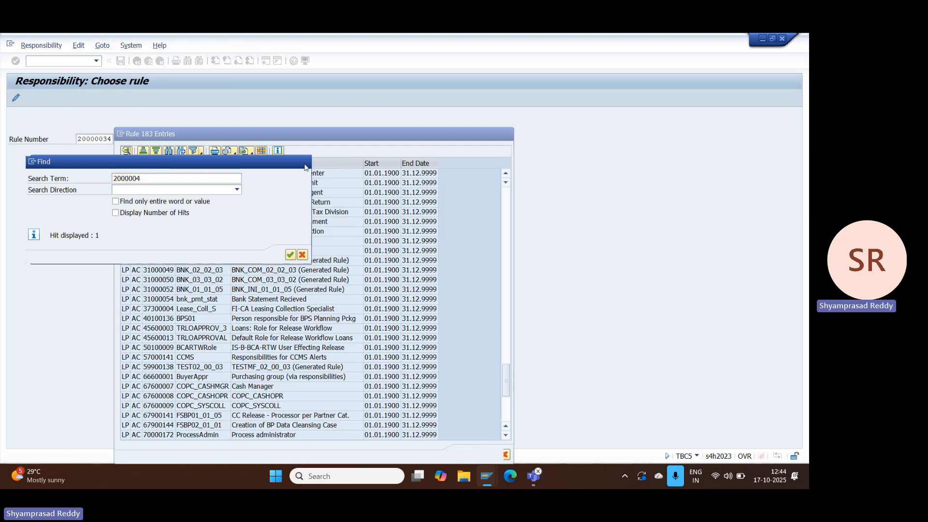
{"action": "left_click", "coordinate": [301, 254]}
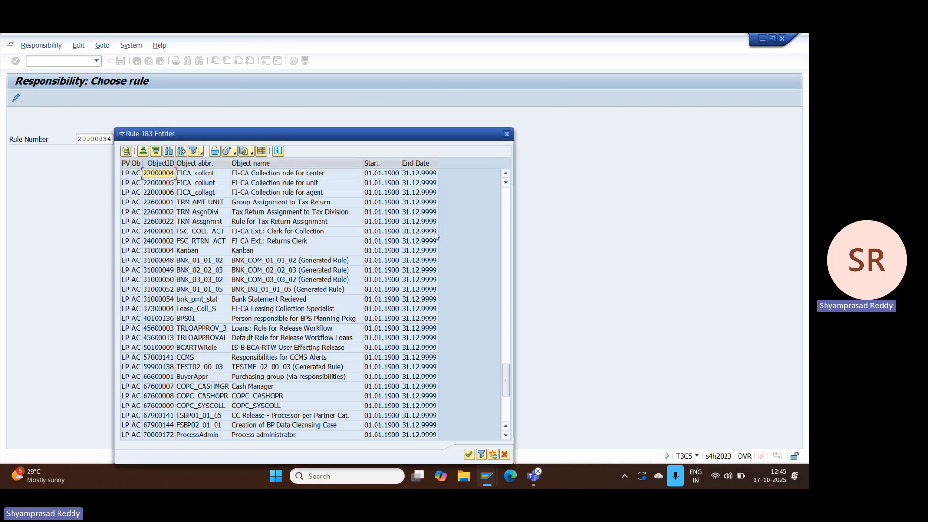
Step: Go back to the earlier entries of the rule list and search for 20000034
{"action": "left_click", "coordinate": [506, 208]}
{"action": "left_click", "coordinate": [506, 208]}
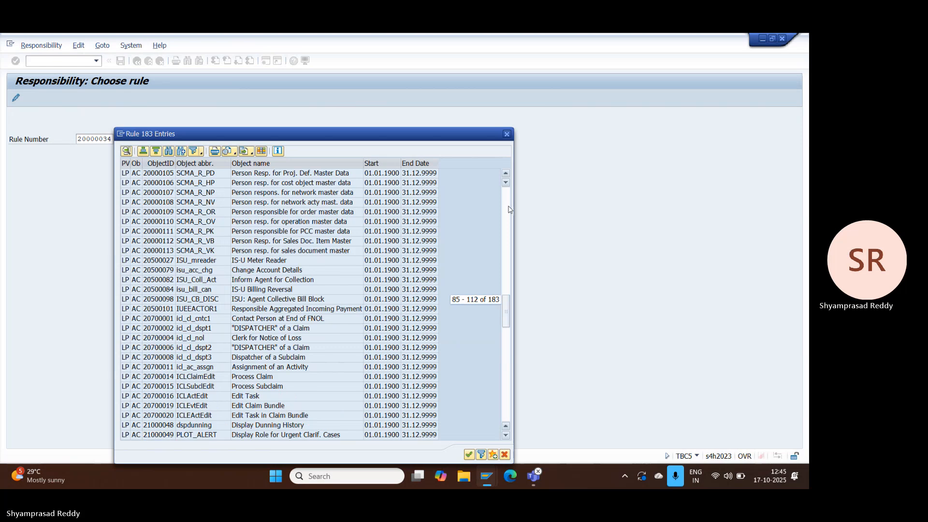
{"action": "left_click", "coordinate": [507, 209]}
{"action": "left_click", "coordinate": [506, 209]}
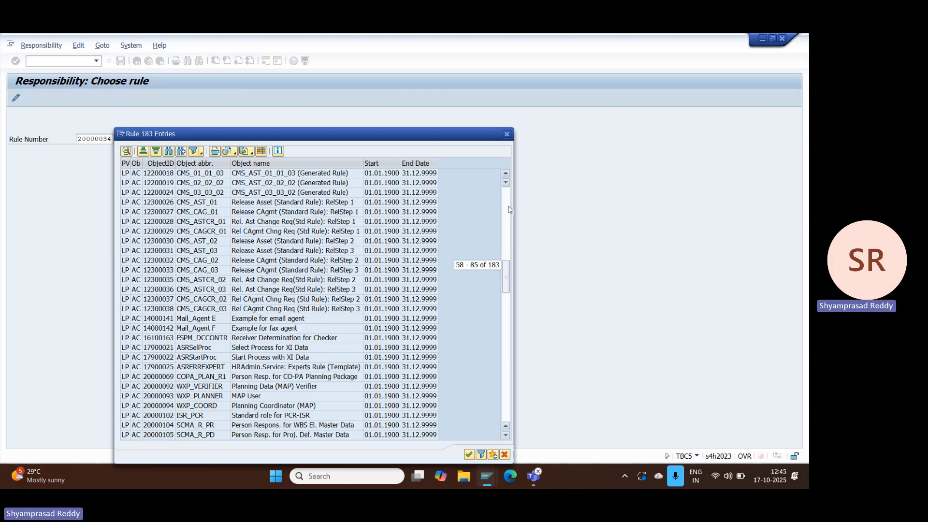
{"action": "left_click", "coordinate": [169, 151]}
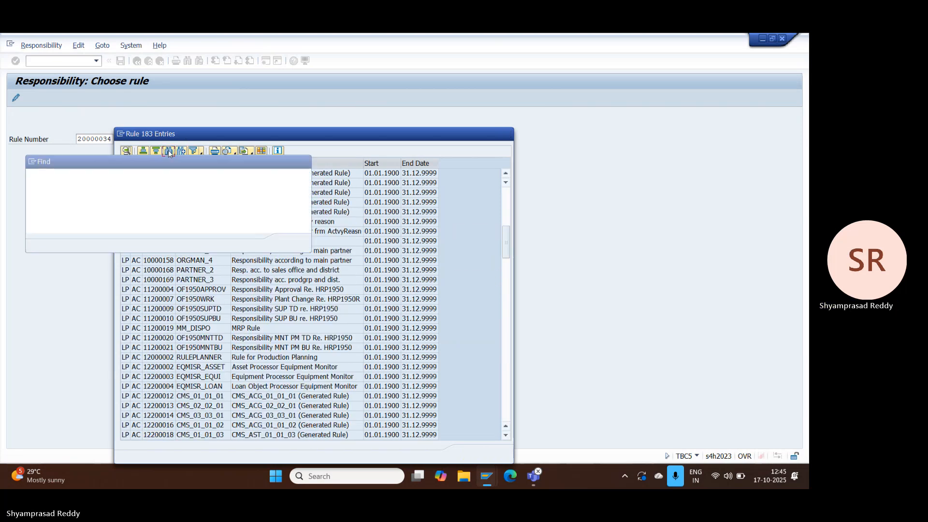
{"action": "type", "text": "200"}
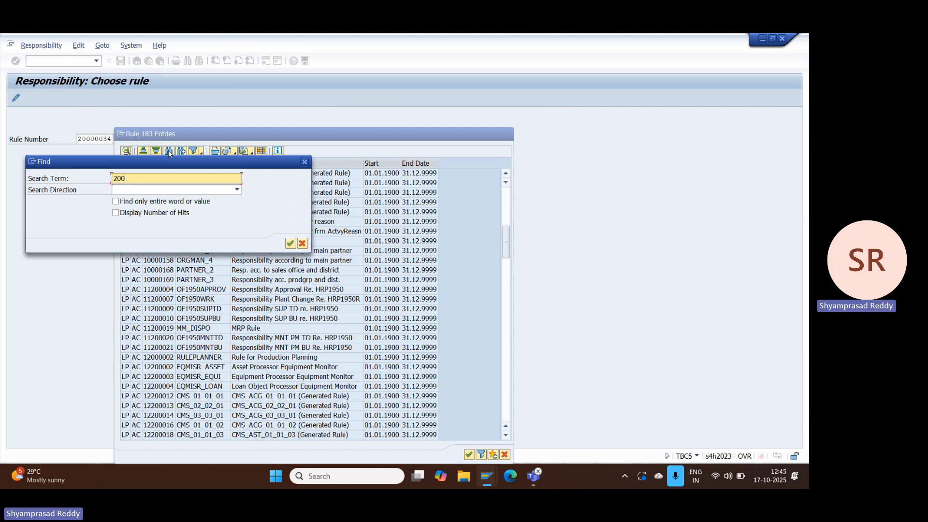
{"action": "type", "text": "00034"}
{"action": "key", "text": "Return"}
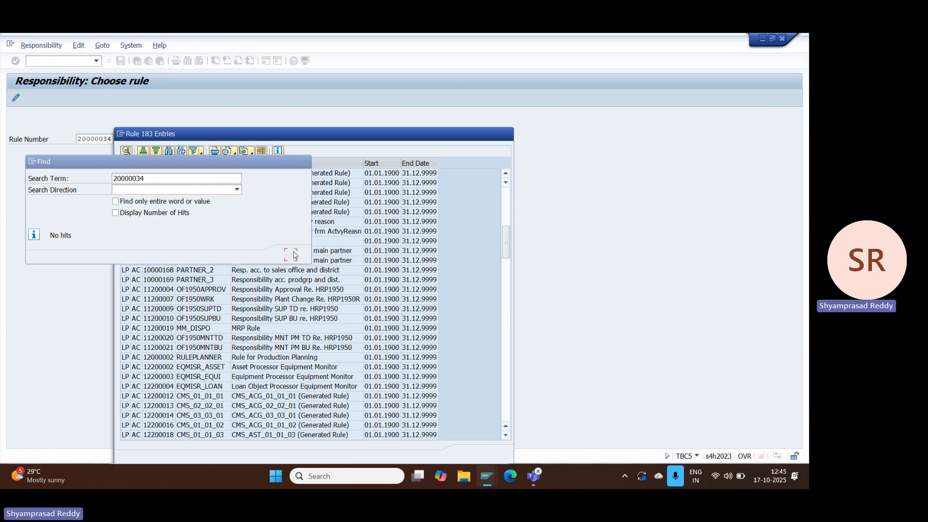
Step: Repeat the search for 20000034 with entire-word matching and the number of hits displayed, and close the search
{"action": "left_click_drag", "start_coordinate": [136, 166], "coordinate": [225, 168]}
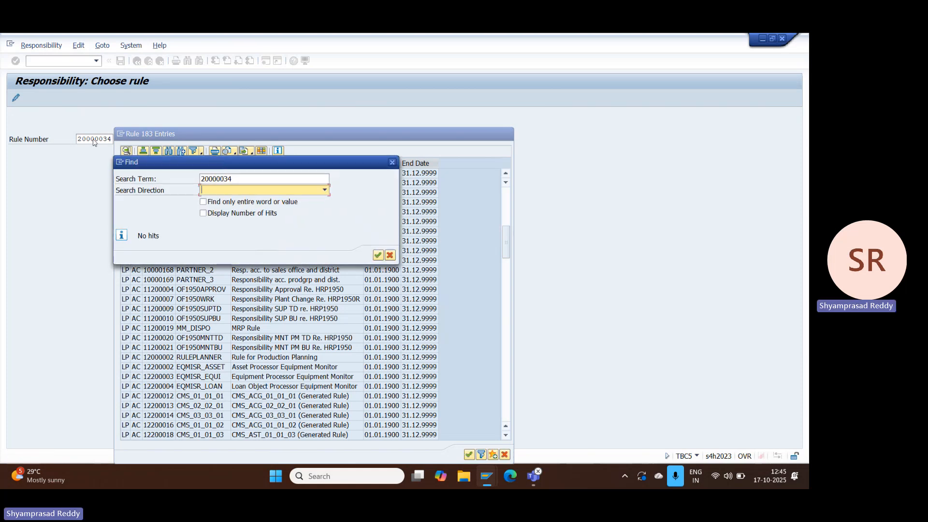
{"action": "left_click", "coordinate": [215, 179]}
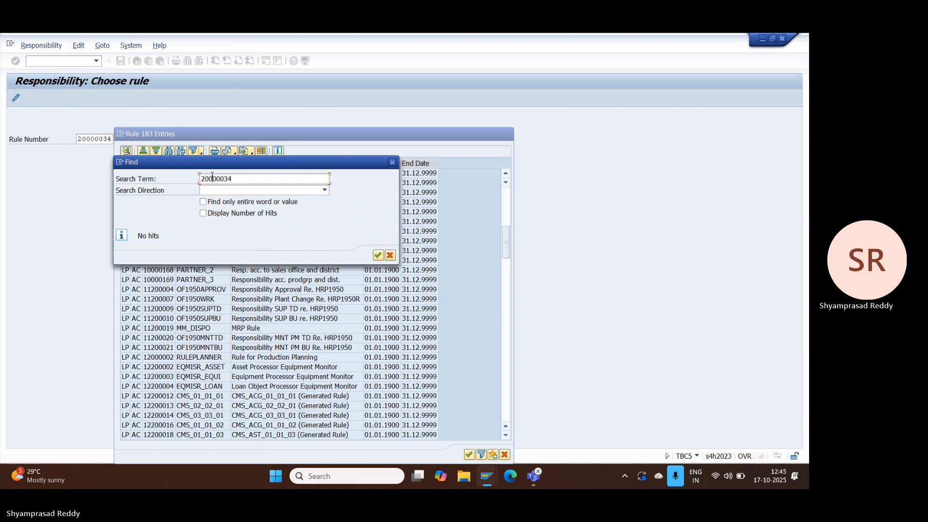
{"action": "left_click", "coordinate": [378, 256]}
{"action": "left_click", "coordinate": [240, 204]}
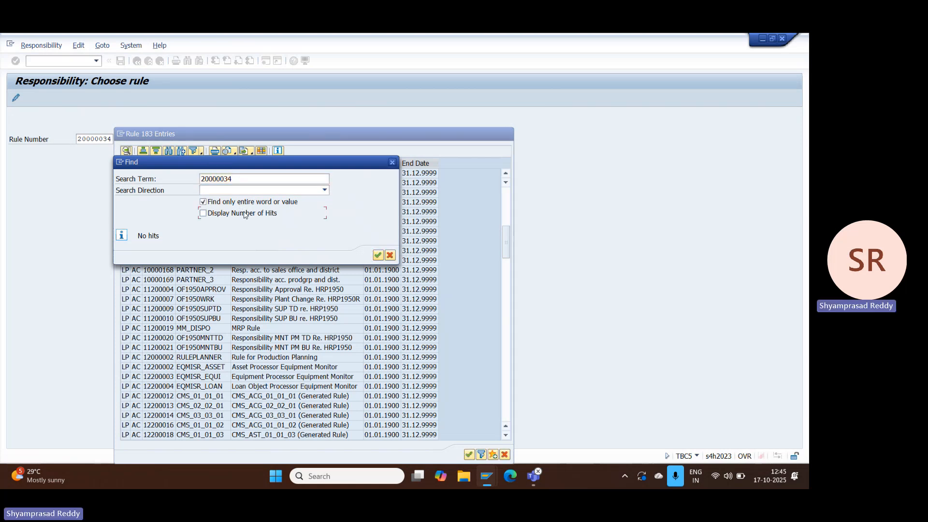
{"action": "left_click", "coordinate": [250, 213]}
{"action": "left_click", "coordinate": [378, 257]}
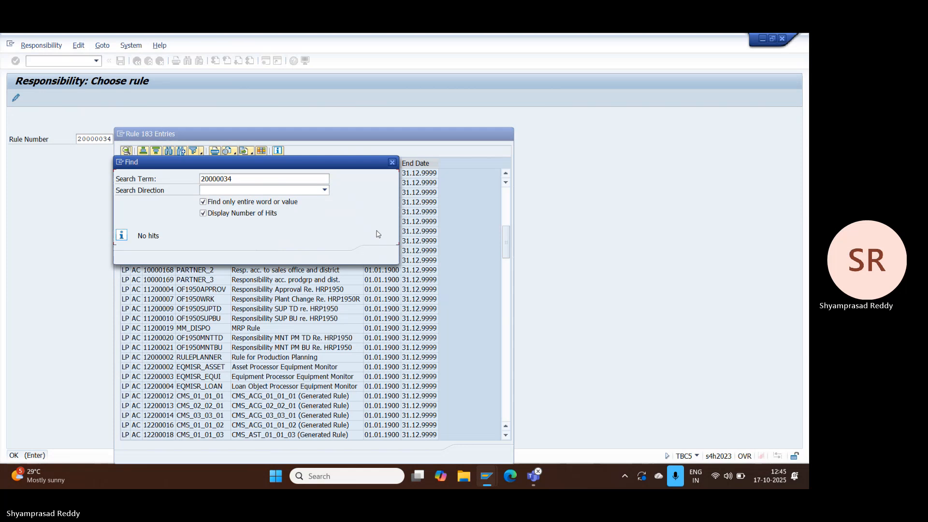
{"action": "left_click", "coordinate": [392, 163]}
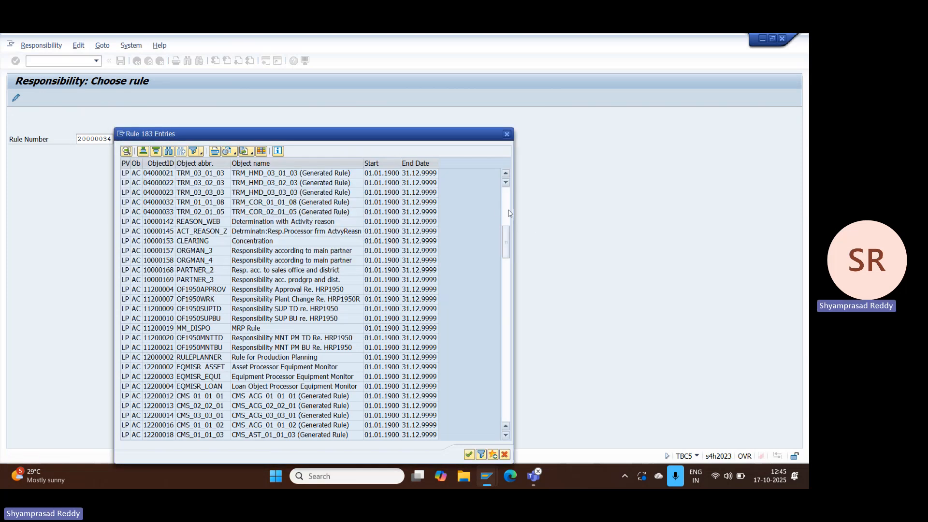
Step: Look through the rule list down to its last entries for rule 20000034
{"action": "left_click", "coordinate": [508, 213]}
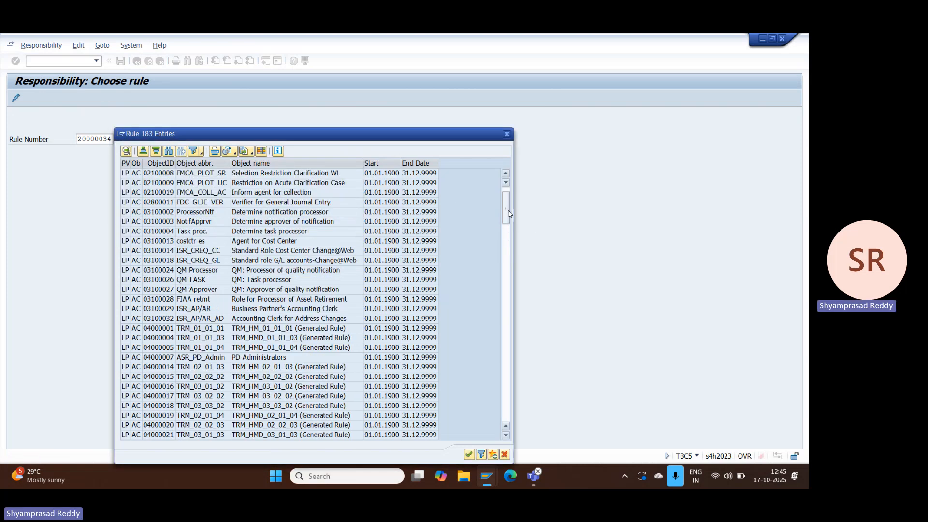
{"action": "left_click_drag", "start_coordinate": [508, 214], "coordinate": [508, 321]}
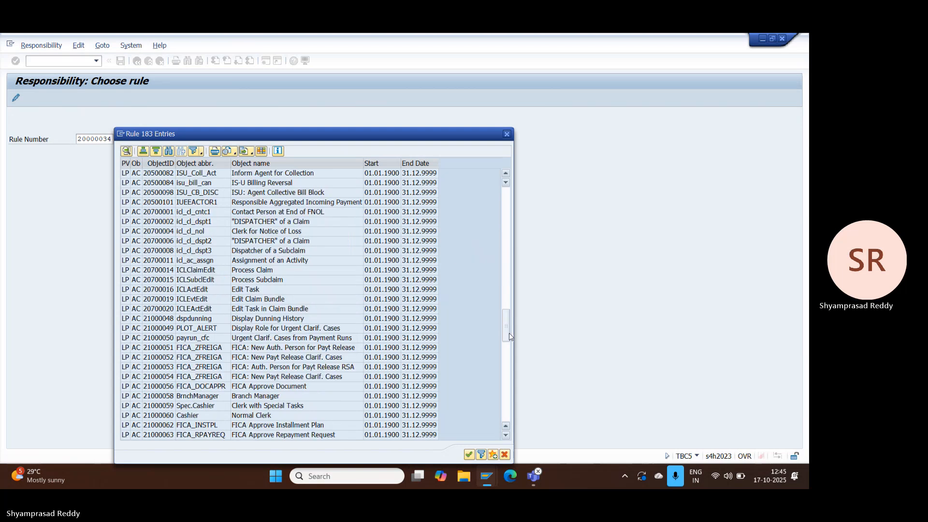
{"action": "left_click", "coordinate": [506, 368]}
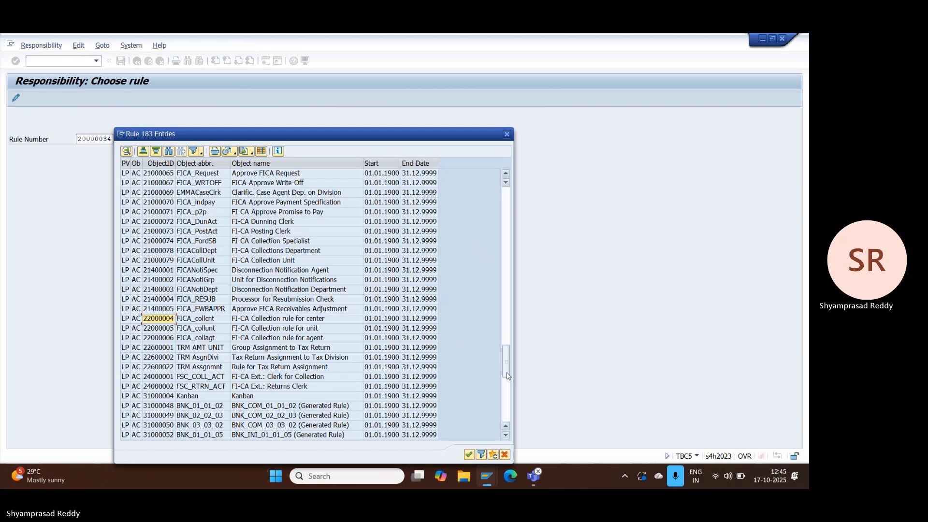
{"action": "left_click_drag", "start_coordinate": [508, 387], "coordinate": [507, 431]}
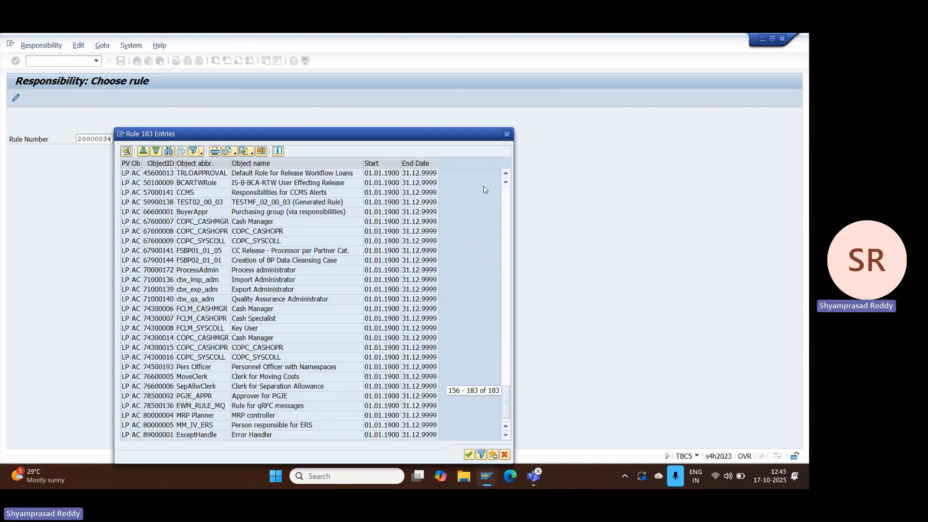
{"action": "left_click", "coordinate": [197, 154]}
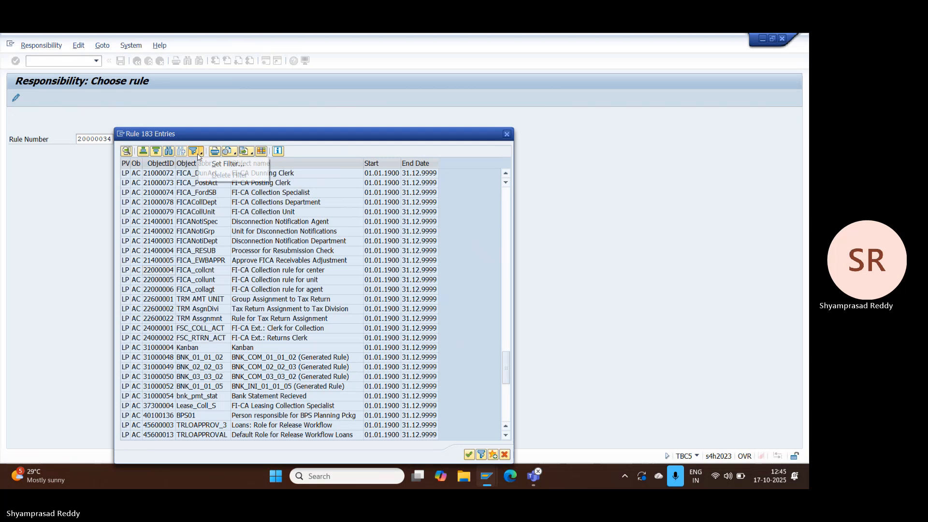
{"action": "left_click", "coordinate": [224, 165]}
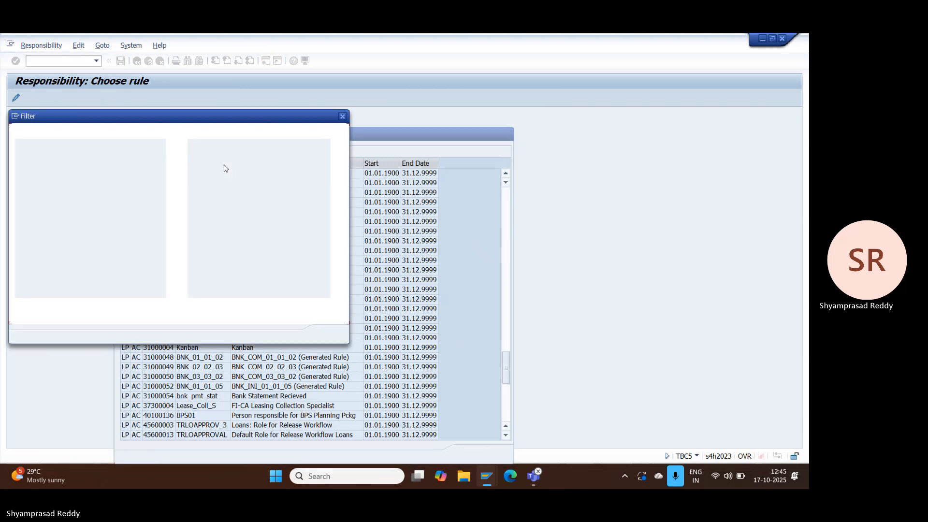
{"action": "left_click", "coordinate": [342, 116]}
Step: Filter the rule list's ObjectID column by 20000034 and close the list without picking a rule
{"action": "left_click", "coordinate": [167, 161]}
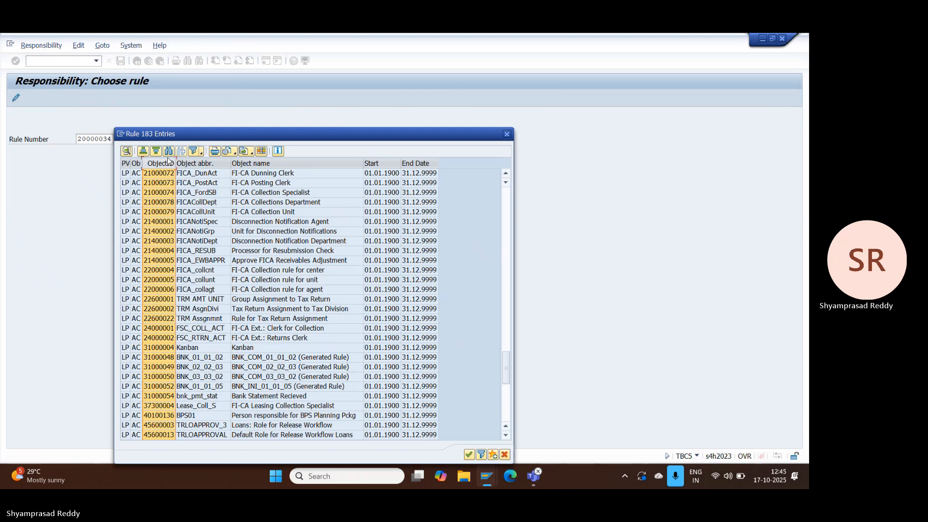
{"action": "left_click", "coordinate": [192, 151]}
{"action": "type", "text": "32"}
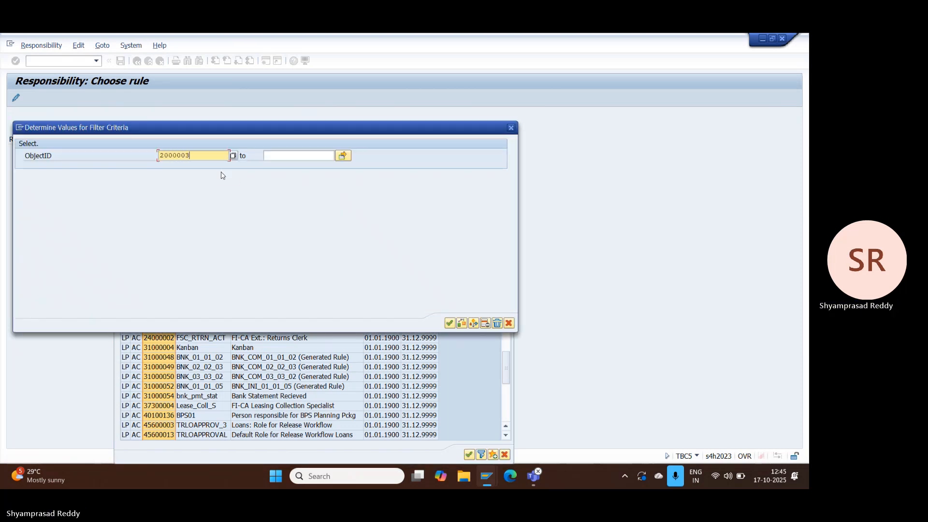
{"action": "left_click", "coordinate": [449, 323]}
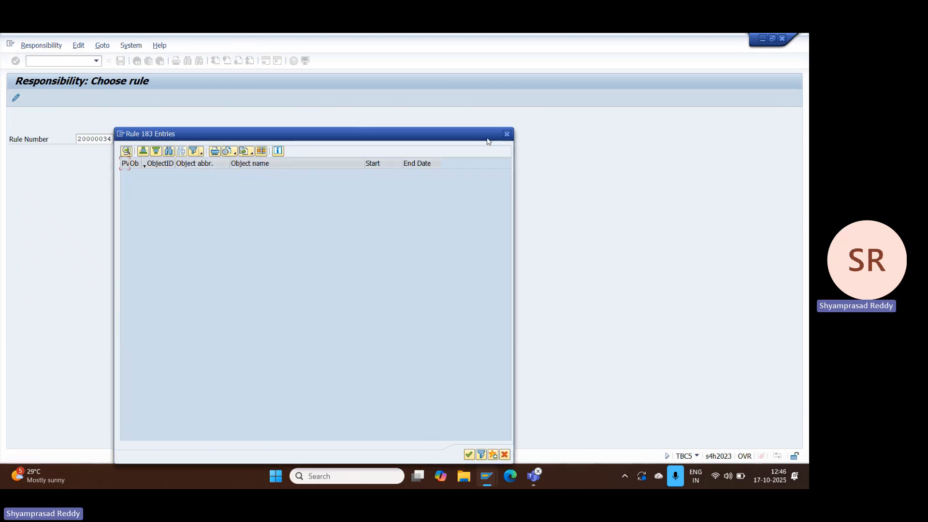
{"action": "left_click", "coordinate": [506, 134]}
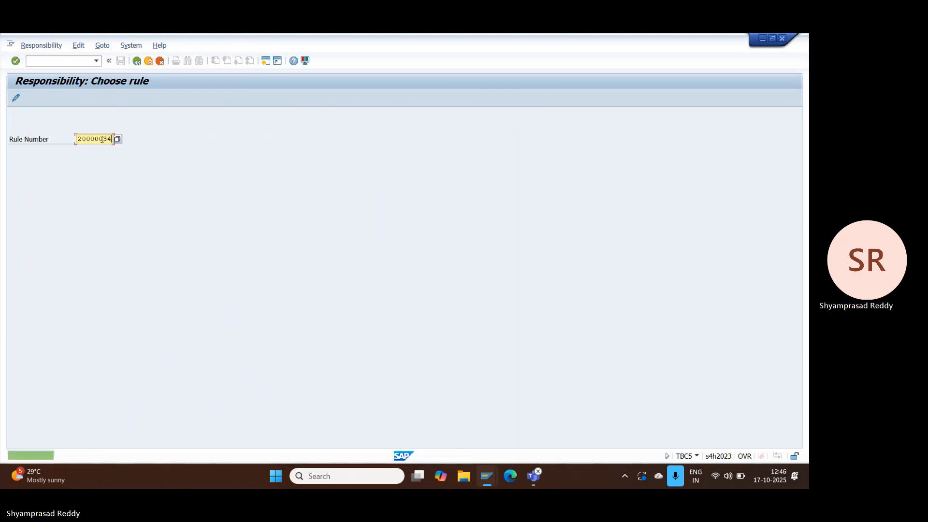
Step: Open the responsibilities of rule 20000034 for the period 01.01.1900 to 31.12.9999
{"action": "left_click_drag", "start_coordinate": [103, 140], "coordinate": [95, 139]}
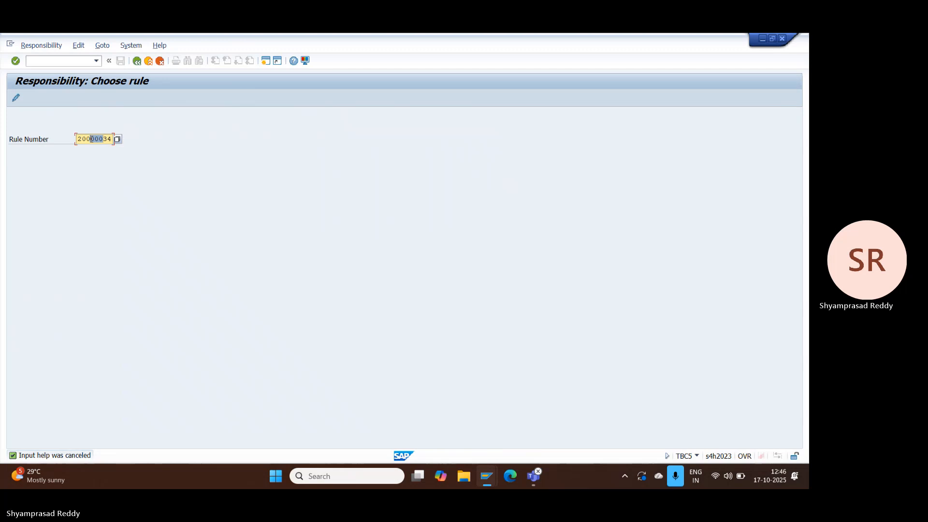
{"action": "left_click_drag", "start_coordinate": [88, 139], "coordinate": [82, 139]}
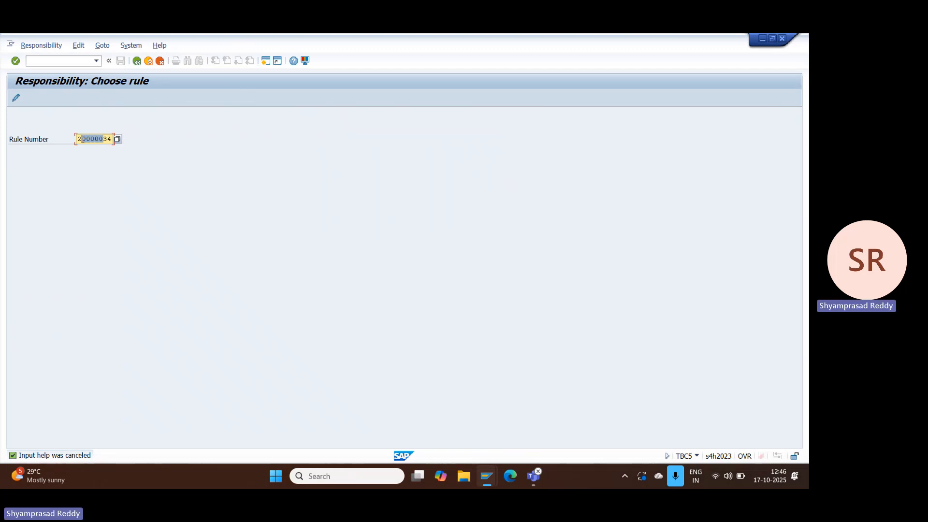
{"action": "left_click", "coordinate": [16, 99]}
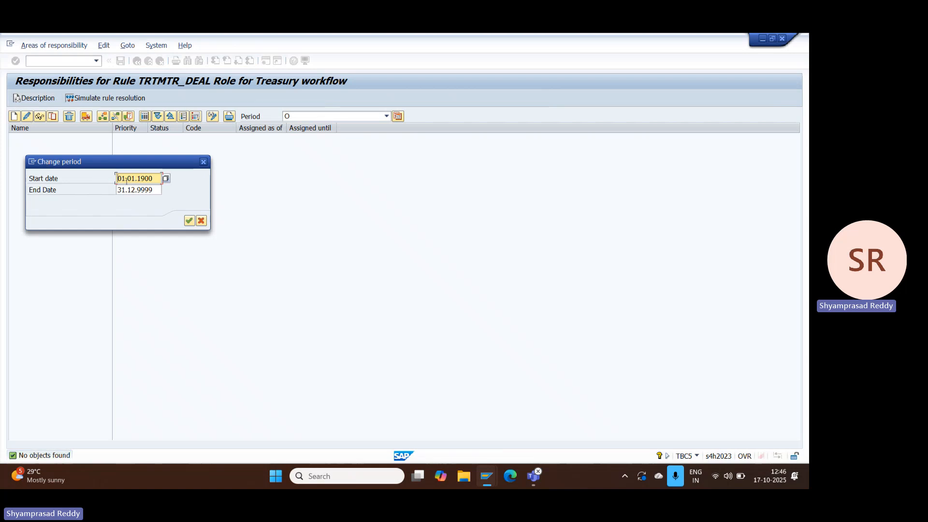
{"action": "left_click", "coordinate": [189, 221]}
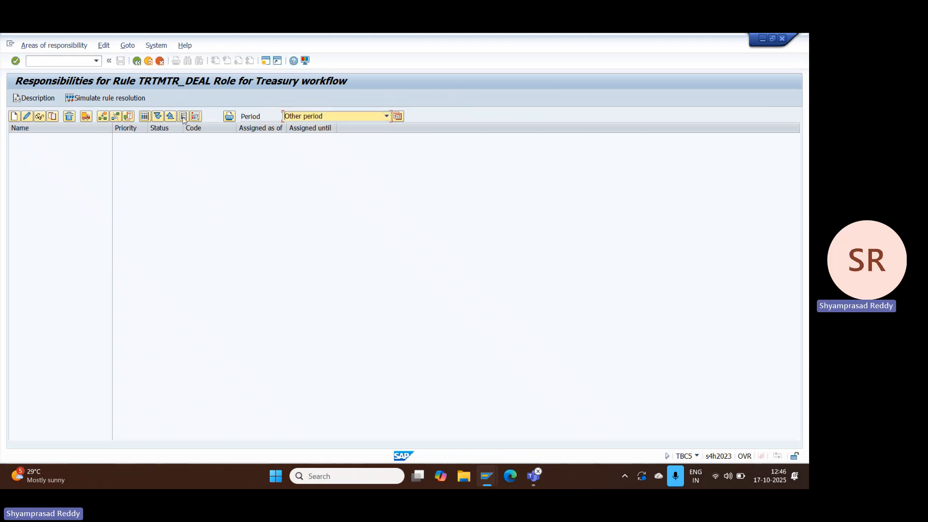
Step: Create responsibility TRTMTR_DEAL named Role for Treasury workflow, valid from 17.10.2025 to 31.12.9999
{"action": "left_click", "coordinate": [13, 116]}
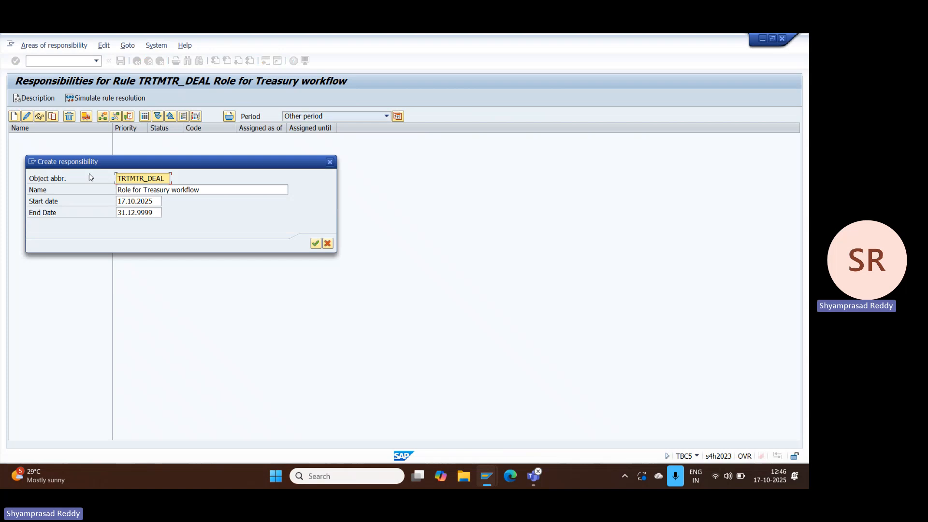
{"action": "left_click_drag", "start_coordinate": [167, 179], "coordinate": [75, 183]}
{"action": "left_click", "coordinate": [202, 191]}
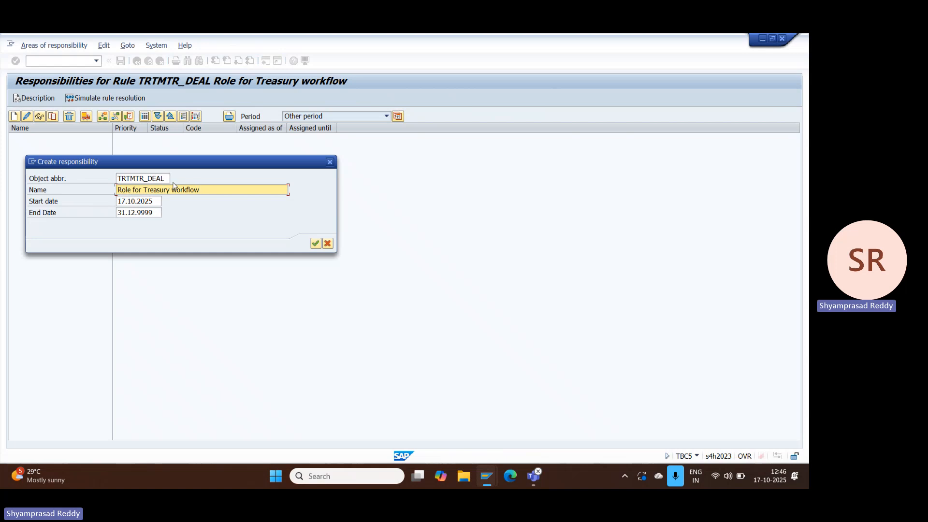
{"action": "left_click", "coordinate": [151, 203]}
{"action": "left_click_drag", "start_coordinate": [153, 202], "coordinate": [105, 201]}
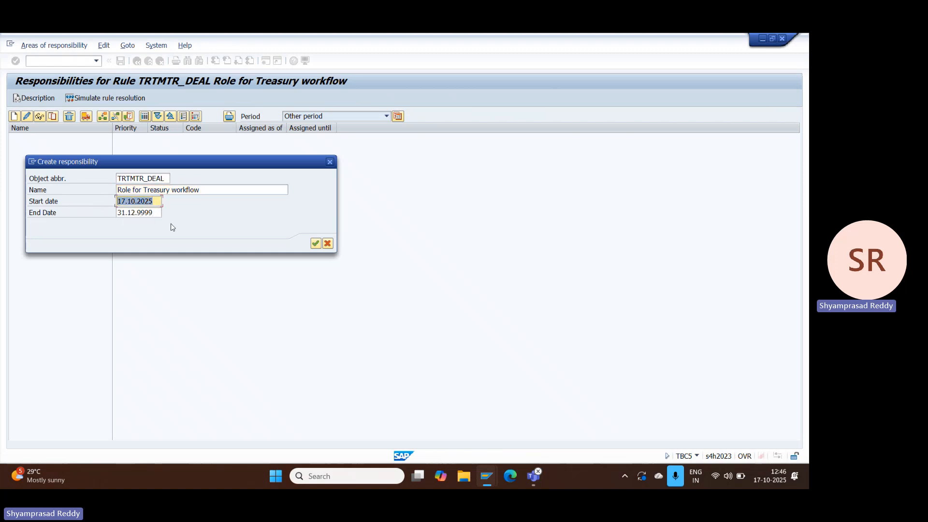
{"action": "left_click", "coordinate": [315, 243]}
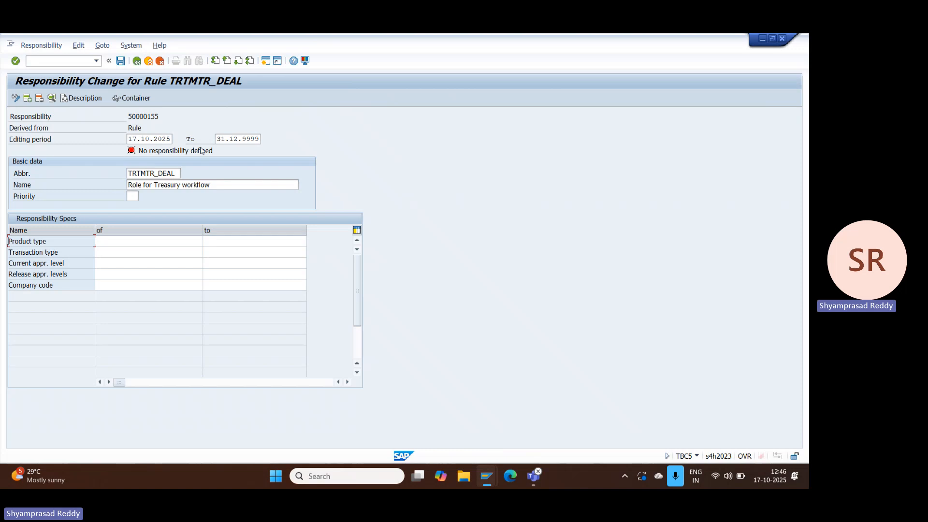
Step: Set the lower limits of the responsibility specs to product type FD and transaction type 100
{"action": "left_click", "coordinate": [126, 242]}
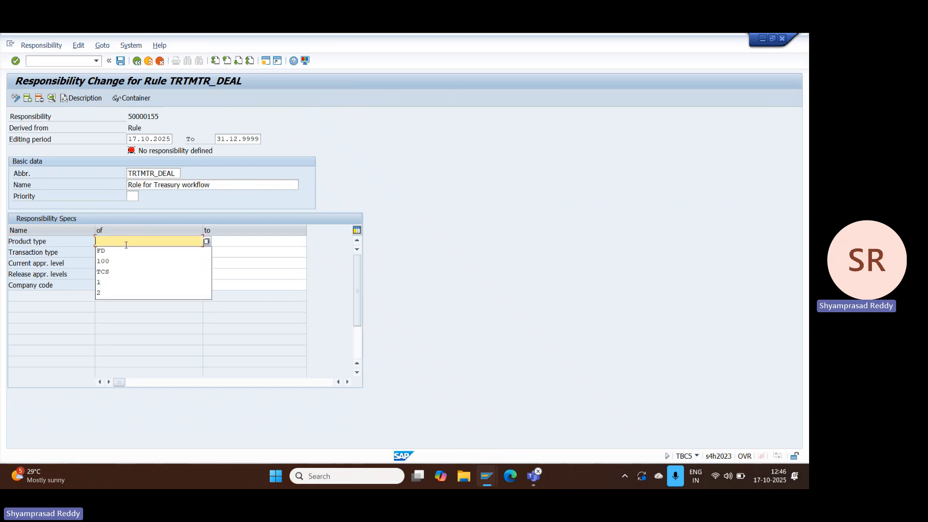
{"action": "key", "text": "Down"}
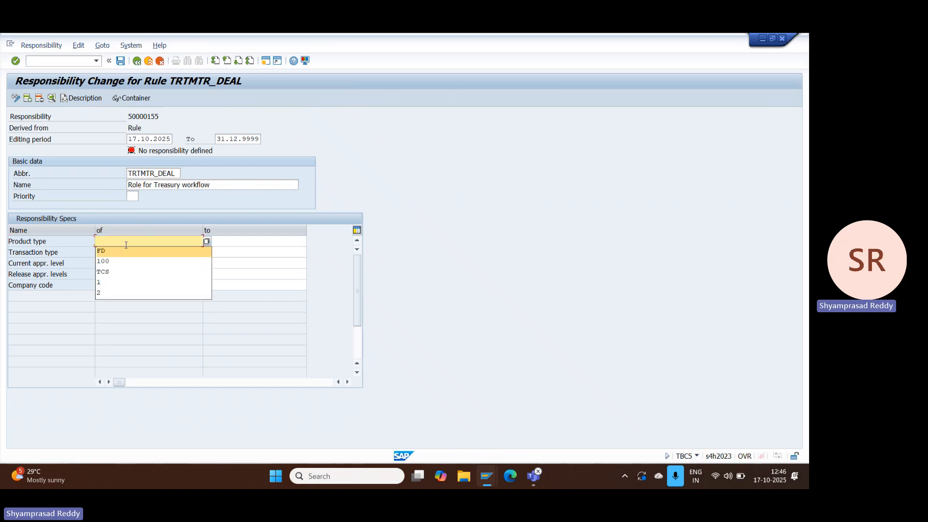
{"action": "key", "text": "Return"}
{"action": "key", "text": "Down"}
{"action": "key", "text": "Down"}
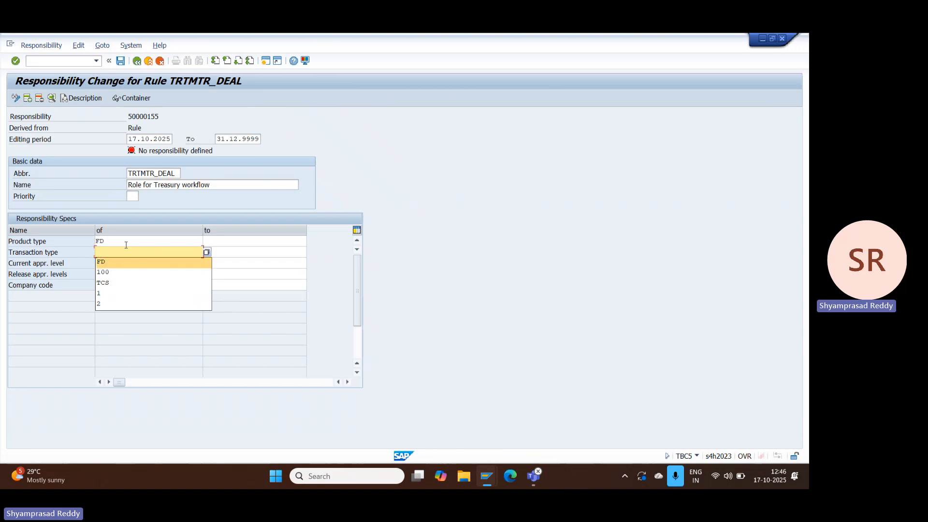
Step: Set the lower limits of the current approval level and the release approval levels to 1
{"action": "key", "text": "Down"}
{"action": "key", "text": "Return"}
{"action": "key", "text": "Down"}
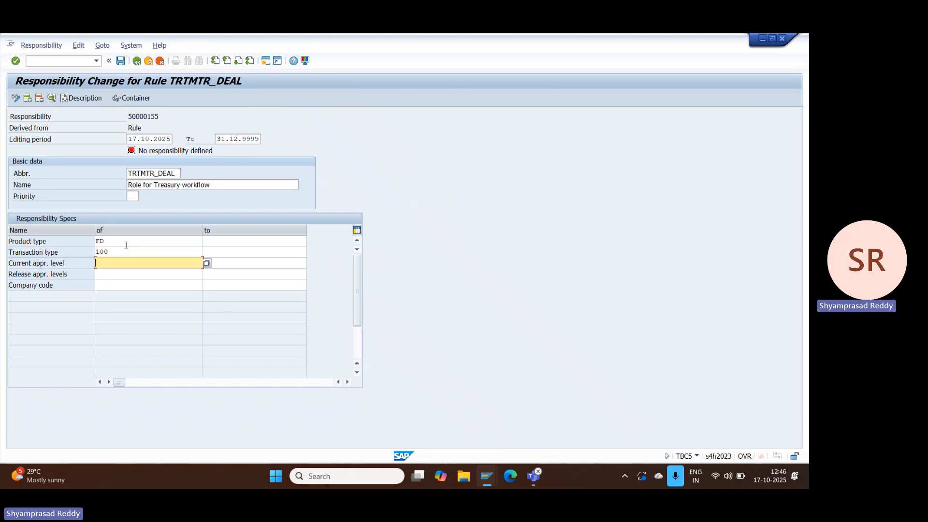
{"action": "key", "text": "Down"}
{"action": "key", "text": "Down"}
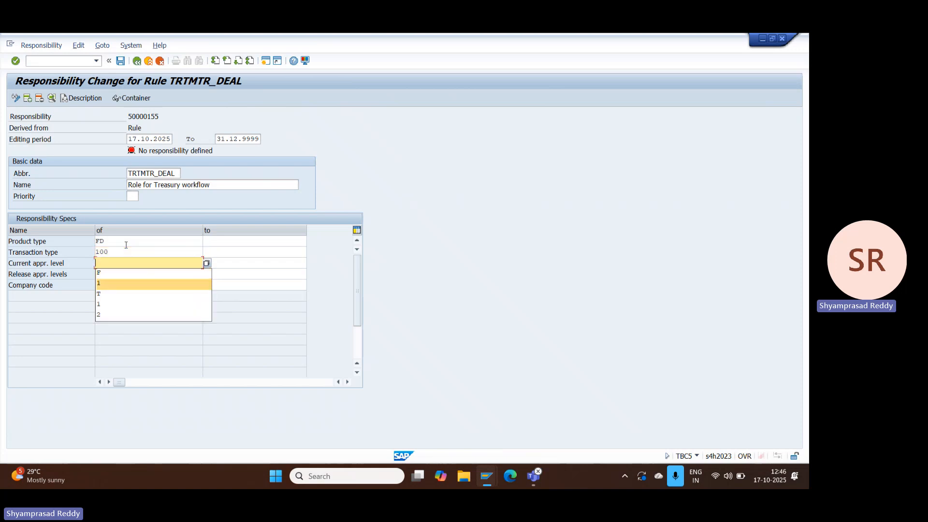
{"action": "key", "text": "Return"}
{"action": "key", "text": "Down"}
{"action": "key", "text": "Down"}
{"action": "key", "text": "Down"}
{"action": "key", "text": "Down"}
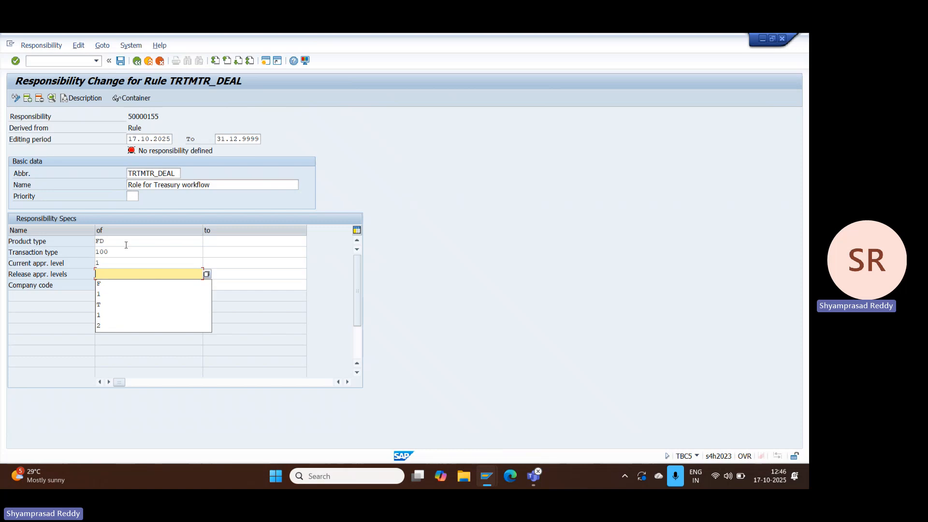
{"action": "key", "text": "Return"}
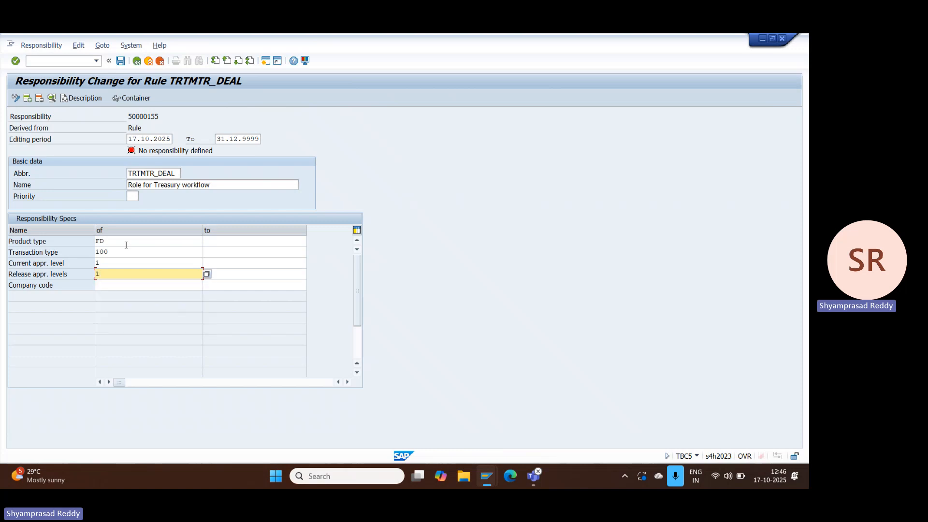
Step: Set the lower limit of the company code in the responsibility specs to TCS
{"action": "key", "text": "Down"}
Step: Set the upper limits of the responsibility specs to product type FD and transaction type 100
{"action": "key", "text": "Down"}
{"action": "key", "text": "Down"}
{"action": "key", "text": "Down"}
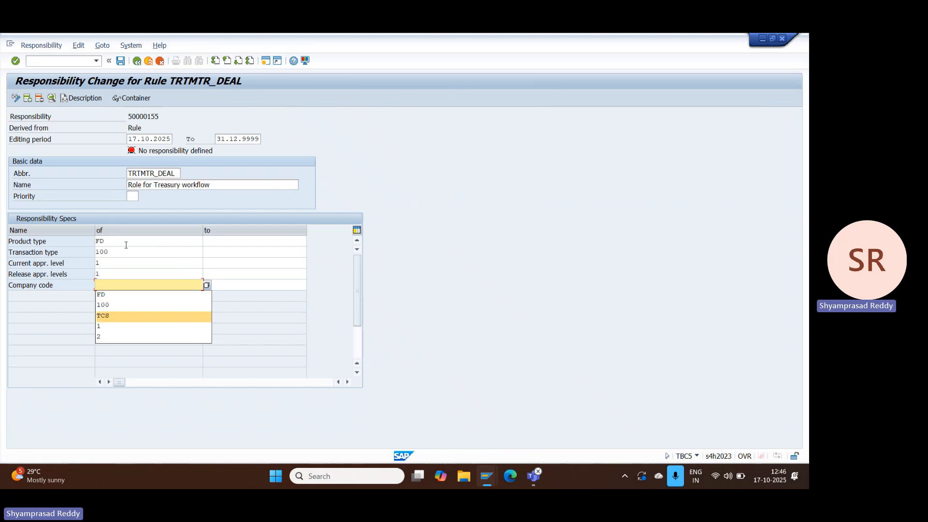
{"action": "key", "text": "Return"}
{"action": "left_click", "coordinate": [244, 242]}
{"action": "key", "text": "Down"}
{"action": "key", "text": "Down"}
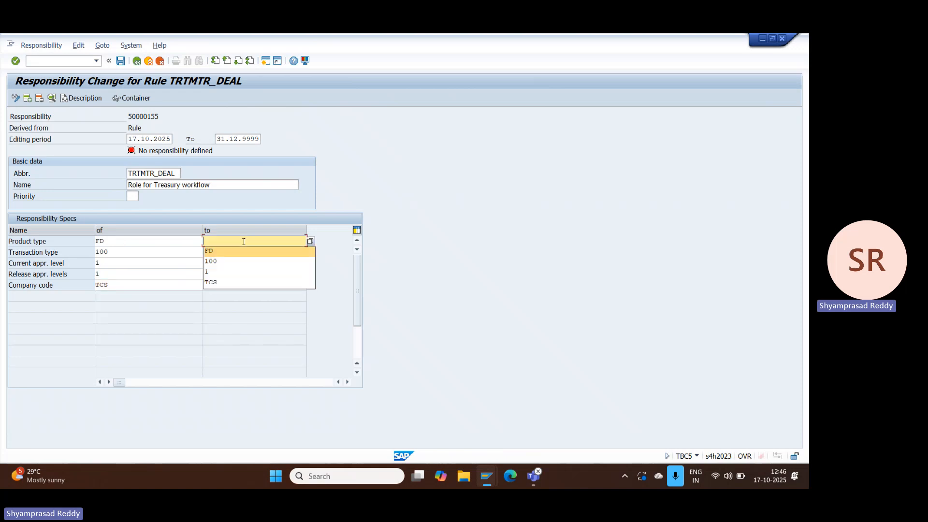
{"action": "key", "text": "Return"}
{"action": "key", "text": "Down"}
{"action": "key", "text": "Down"}
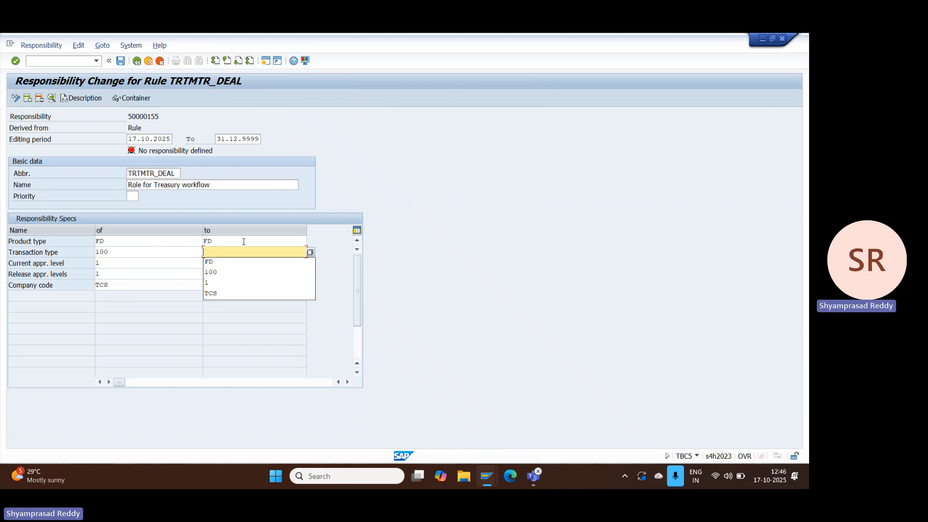
{"action": "key", "text": "Down"}
{"action": "key", "text": "Down"}
{"action": "key", "text": "Return"}
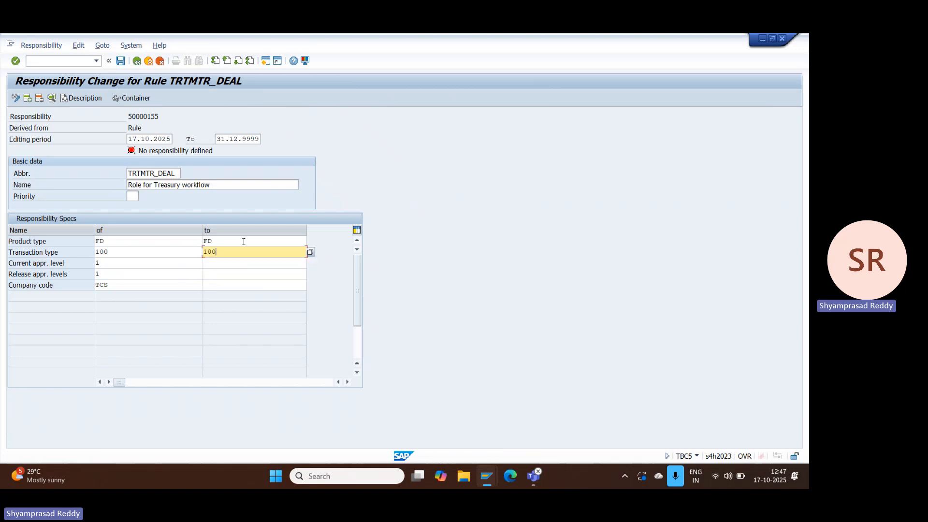
Step: Set the upper limits of the current approval level and the release approval levels to 1
{"action": "key", "text": "Down"}
{"action": "key", "text": "Down"}
{"action": "key", "text": "Down"}
{"action": "key", "text": "Down"}
{"action": "key", "text": "Down"}
{"action": "key", "text": "Return"}
Step: Set the upper limit of the company code in the responsibility specs to TCS
{"action": "key", "text": "Down"}
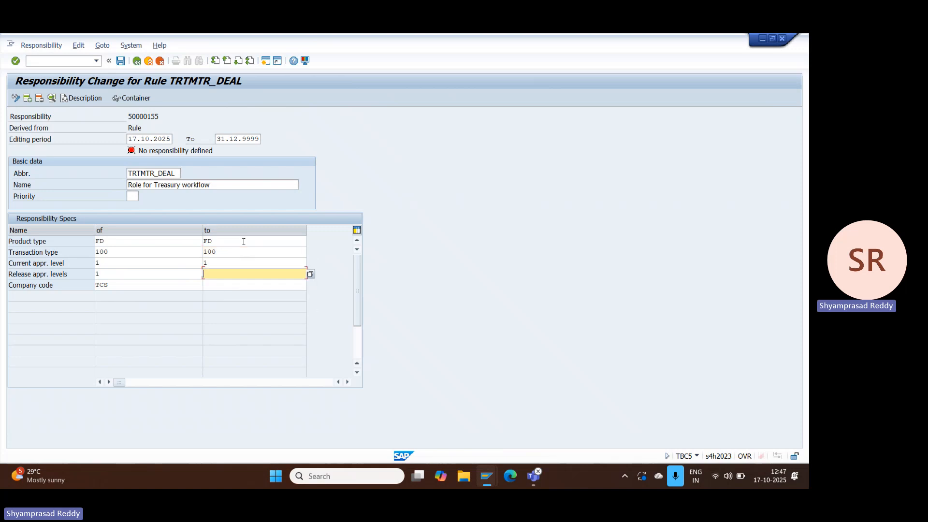
{"action": "key", "text": "Down"}
{"action": "key", "text": "Down"}
{"action": "key", "text": "Down"}
{"action": "key", "text": "Down"}
{"action": "key", "text": "Return"}
{"action": "key", "text": "Down"}
{"action": "key", "text": "Down"}
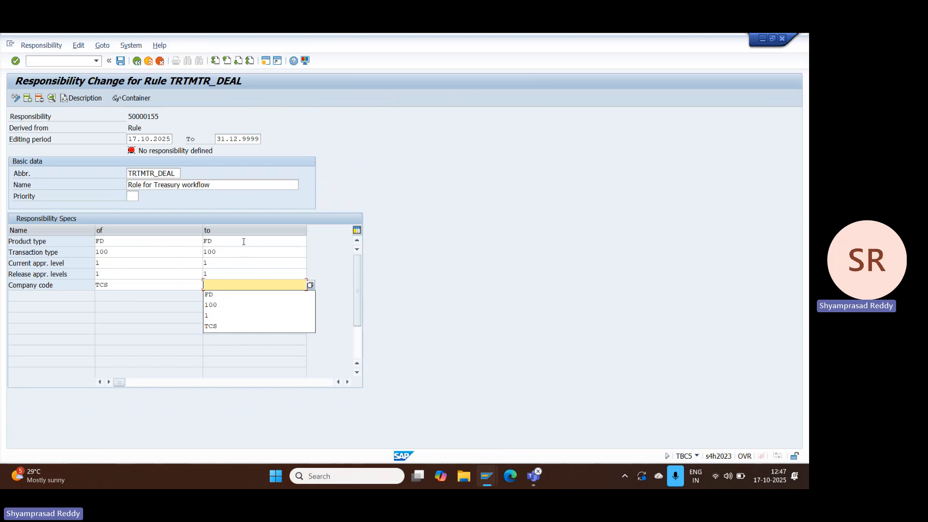
Step: Save the responsibility with priority 01 and return to the rule's responsibility overview
{"action": "key", "text": "Down"}
{"action": "key", "text": "Down"}
{"action": "key", "text": "Down"}
{"action": "key", "text": "Down"}
{"action": "key", "text": "Return"}
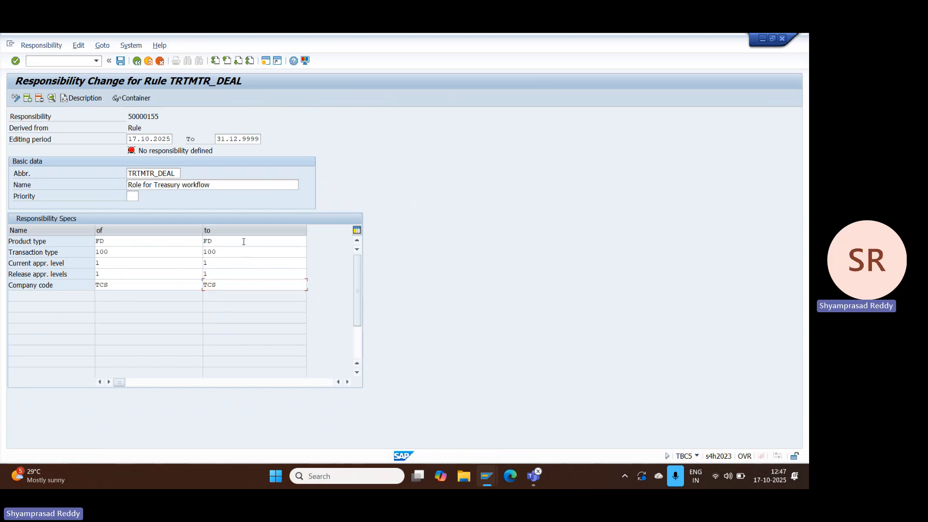
{"action": "left_click", "coordinate": [132, 196]}
{"action": "key", "text": "Down"}
{"action": "key", "text": "Down"}
{"action": "key", "text": "Return"}
{"action": "left_click", "coordinate": [121, 63]}
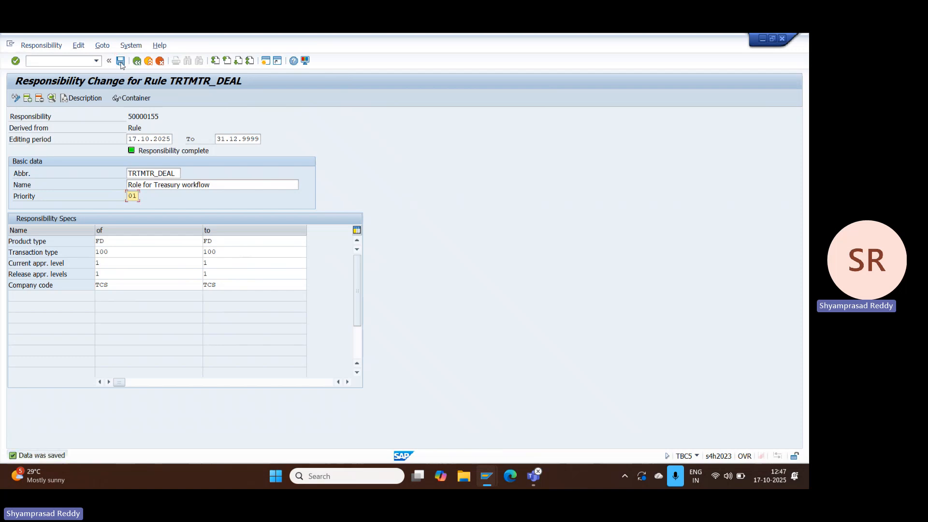
{"action": "left_click_drag", "start_coordinate": [130, 116], "coordinate": [160, 117]}
{"action": "left_click", "coordinate": [136, 62]}
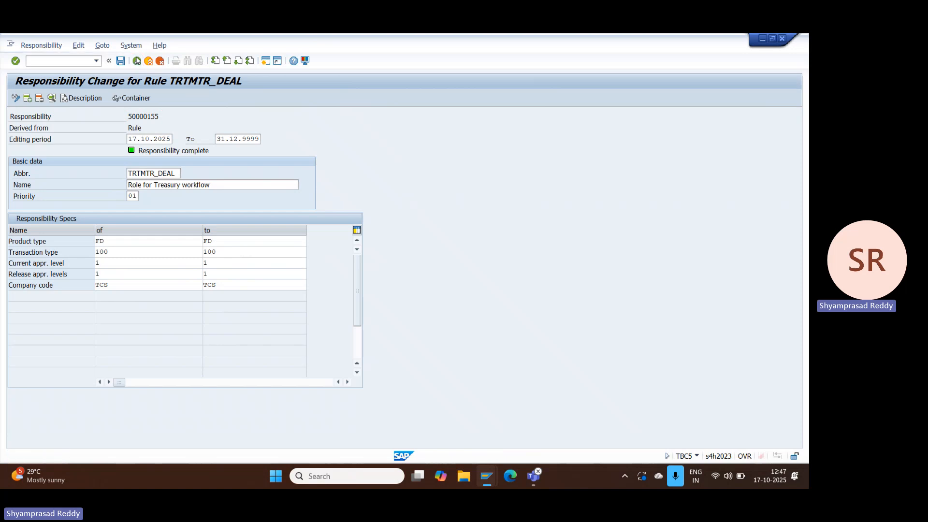
Step: Assign user S4HANA16 as agent to Role for Treasury workflow for 17.10.2025 to 19.10.2025 and expand the role's assignments
{"action": "left_click", "coordinate": [81, 141]}
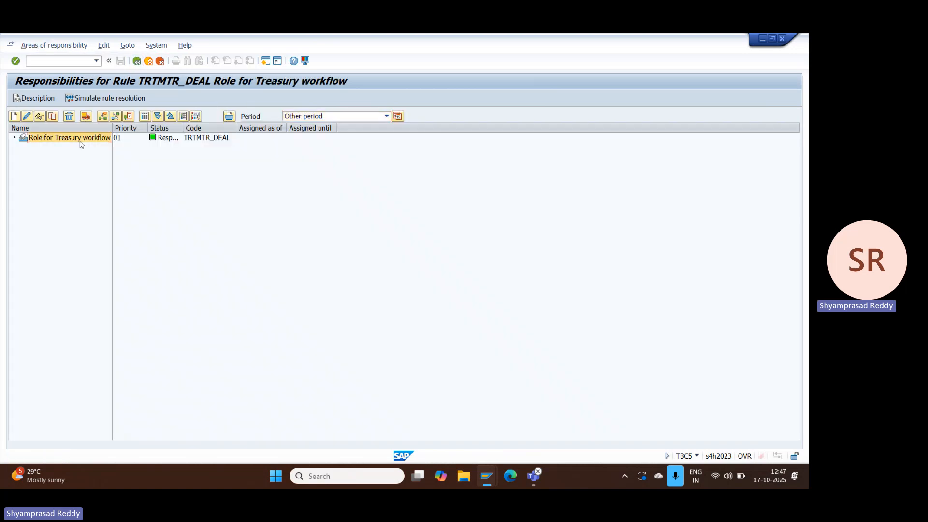
{"action": "left_click", "coordinate": [103, 119]}
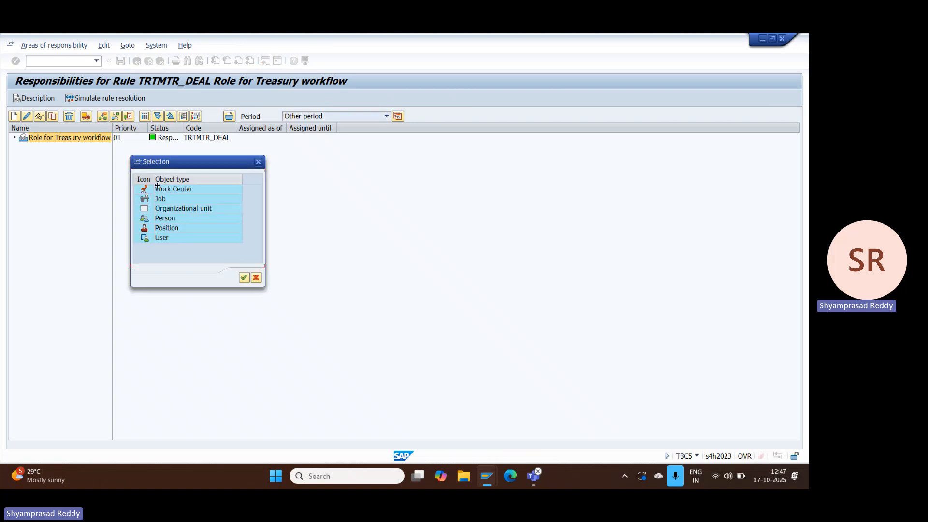
{"action": "double_click", "coordinate": [165, 237]}
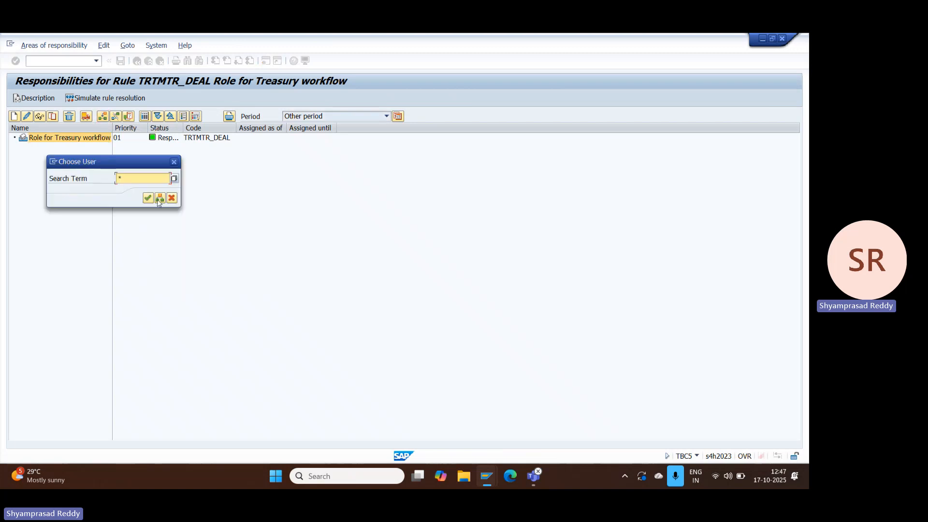
{"action": "left_click_drag", "start_coordinate": [142, 181], "coordinate": [78, 180]}
{"action": "key", "text": "BackSpace"}
{"action": "key", "text": "Down"}
{"action": "key", "text": "Down"}
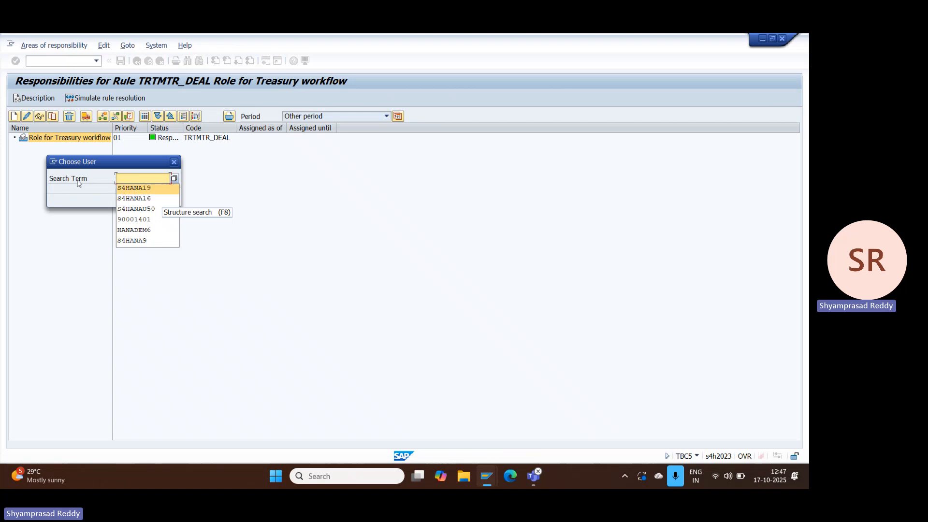
{"action": "key", "text": "Return"}
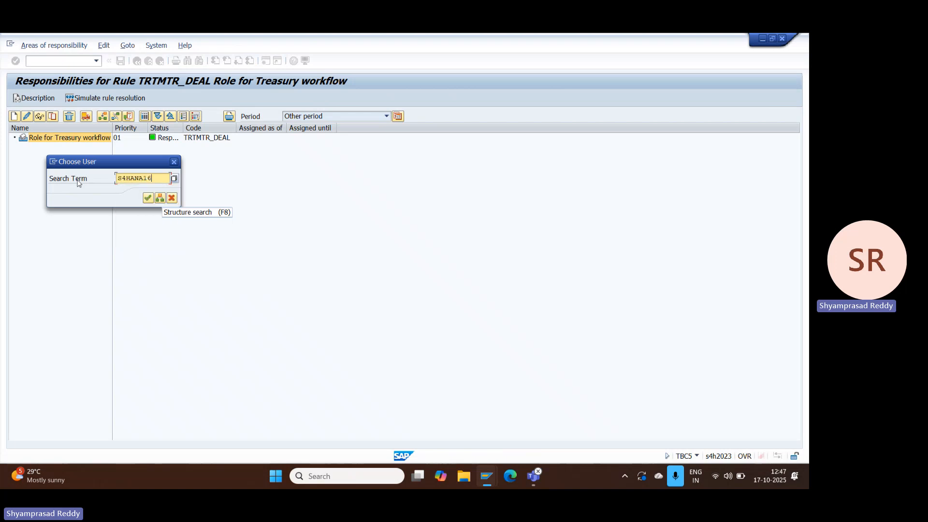
{"action": "left_click", "coordinate": [148, 198]}
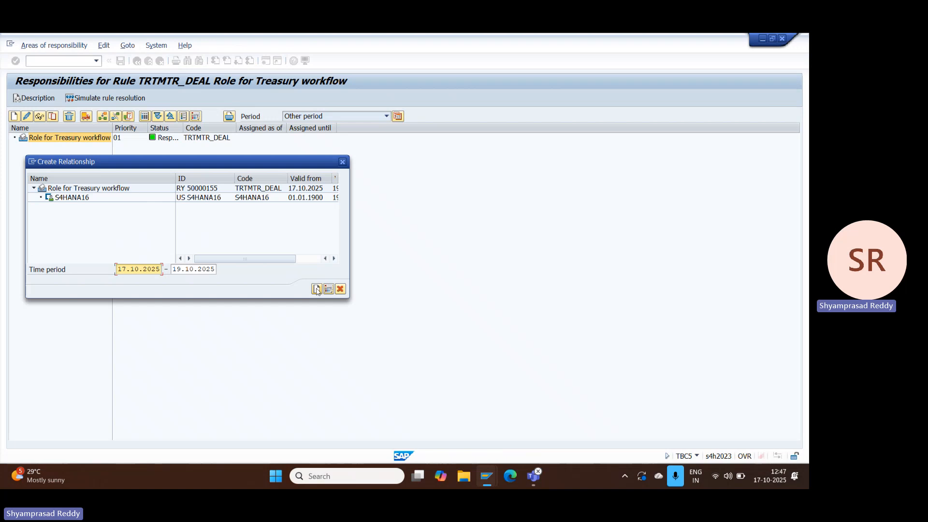
{"action": "left_click", "coordinate": [317, 289]}
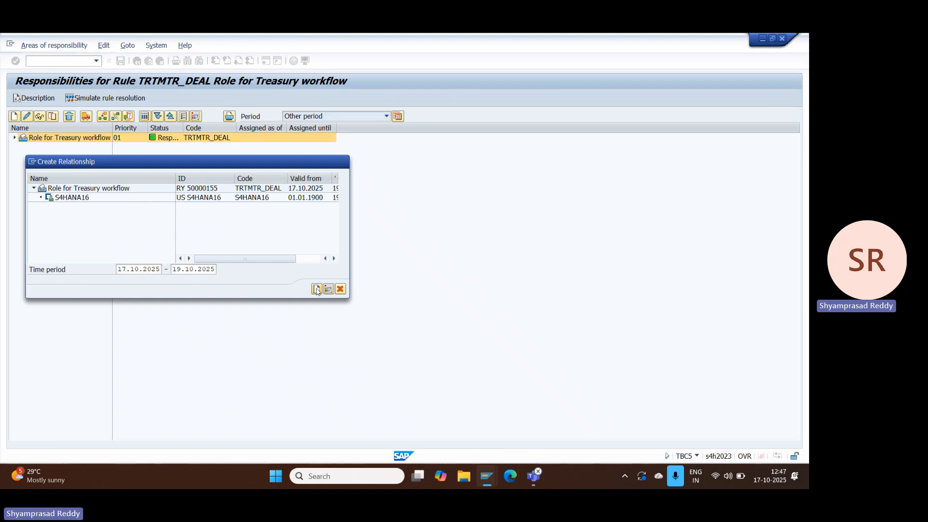
{"action": "left_click", "coordinate": [14, 138]}
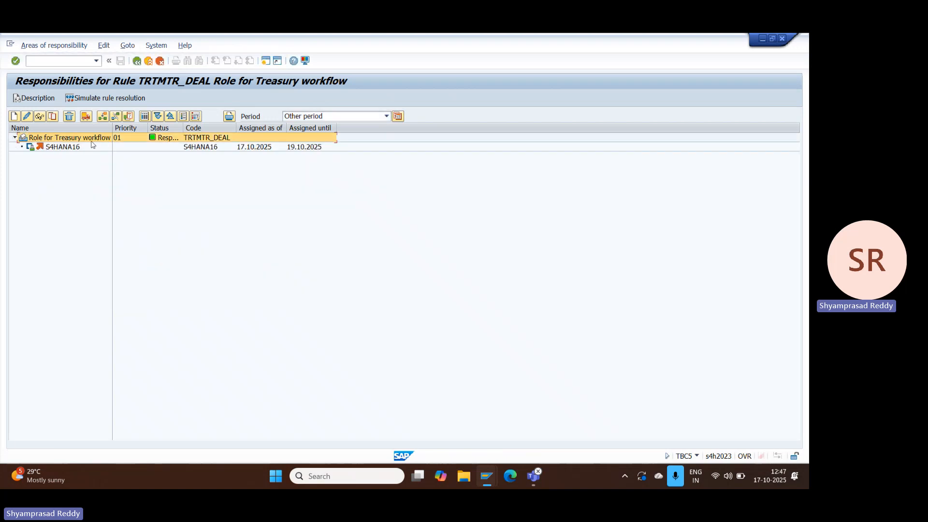
{"action": "left_click", "coordinate": [76, 147]}
Step: Assign user S4HANA19 as agent to Role for Treasury workflow for 17.10.2025 to 31.12.2025
{"action": "left_click", "coordinate": [70, 140]}
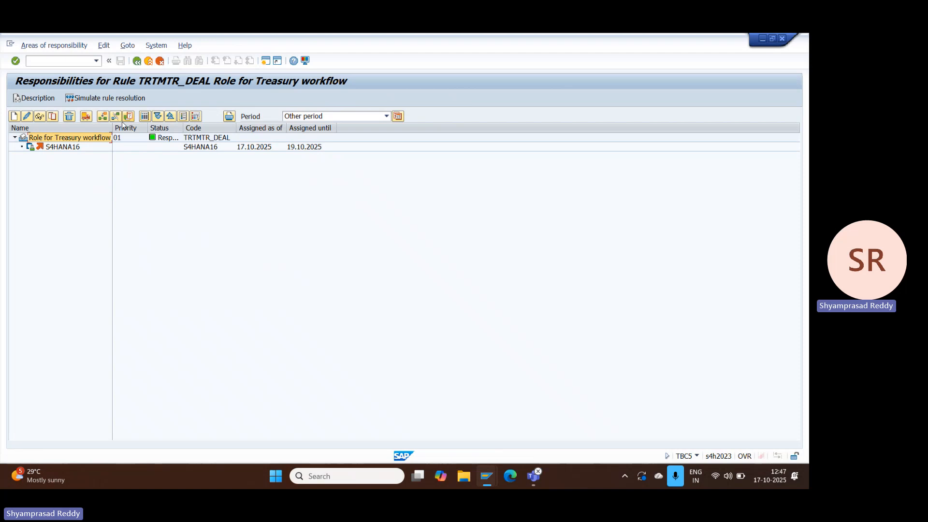
{"action": "left_click", "coordinate": [103, 118]}
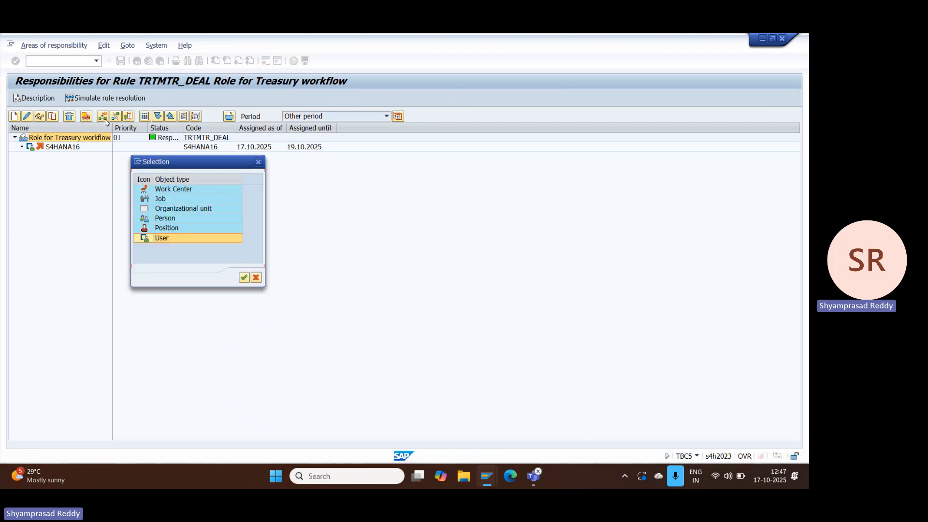
{"action": "double_click", "coordinate": [176, 239]}
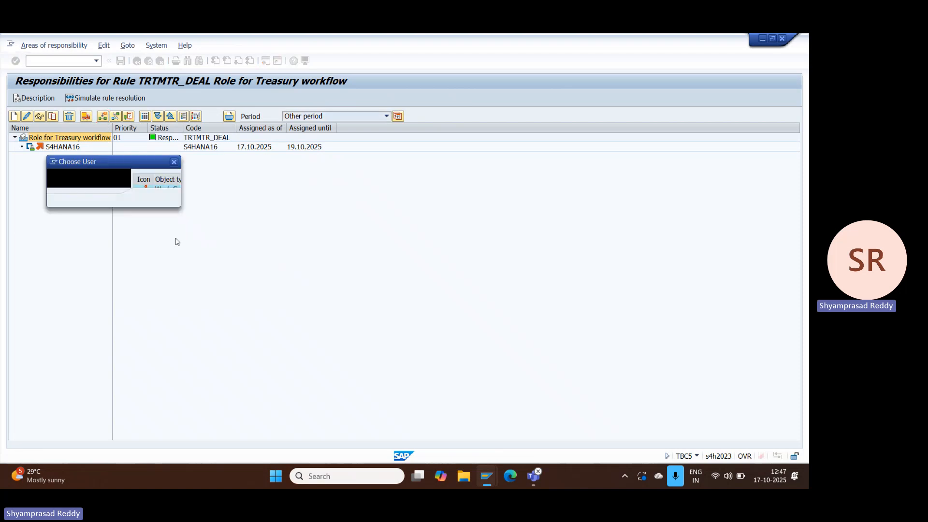
{"action": "key", "text": "BackSpace"}
{"action": "type", "text": "S4HANA19"}
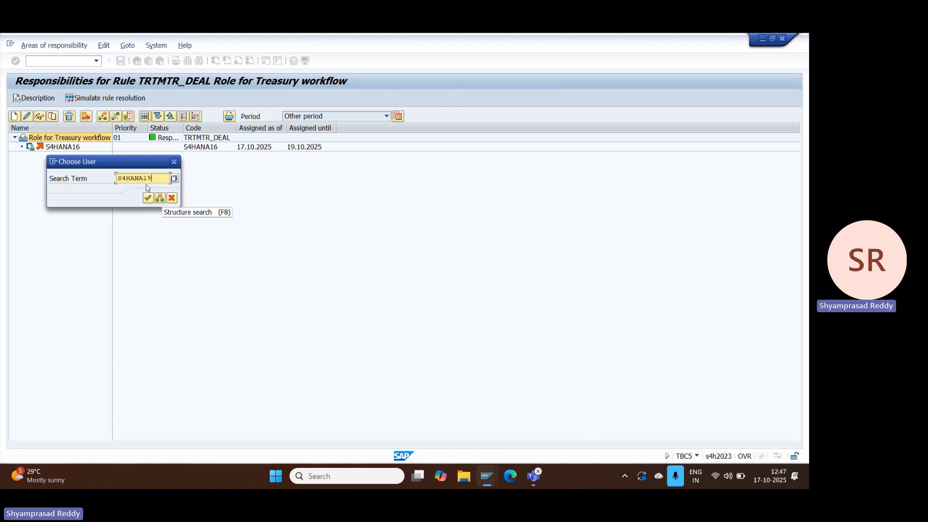
{"action": "left_click", "coordinate": [148, 198]}
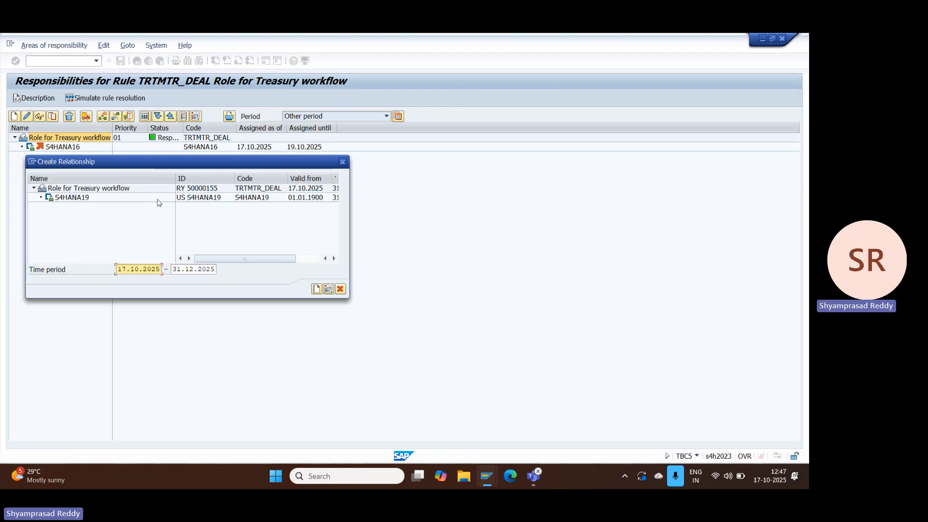
{"action": "left_click", "coordinate": [316, 289]}
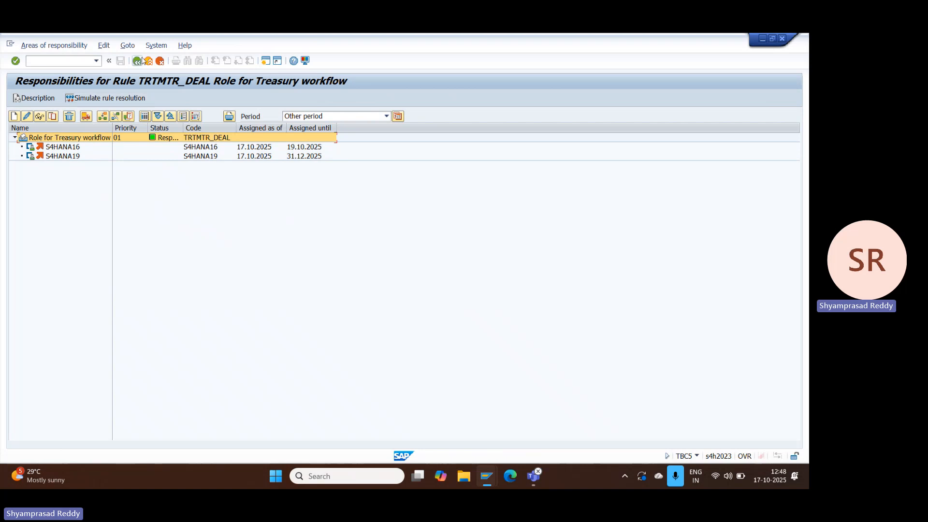
Step: Leave the rule's responsibilities and open workflow template 20000139 for change through the activity Transaction release: Adjust workflow
{"action": "left_click", "coordinate": [137, 62]}
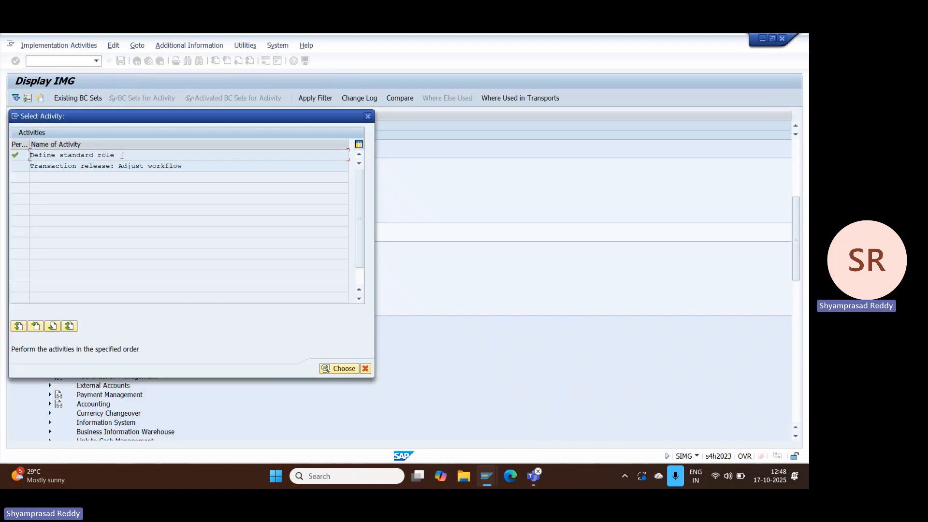
{"action": "double_click", "coordinate": [102, 167]}
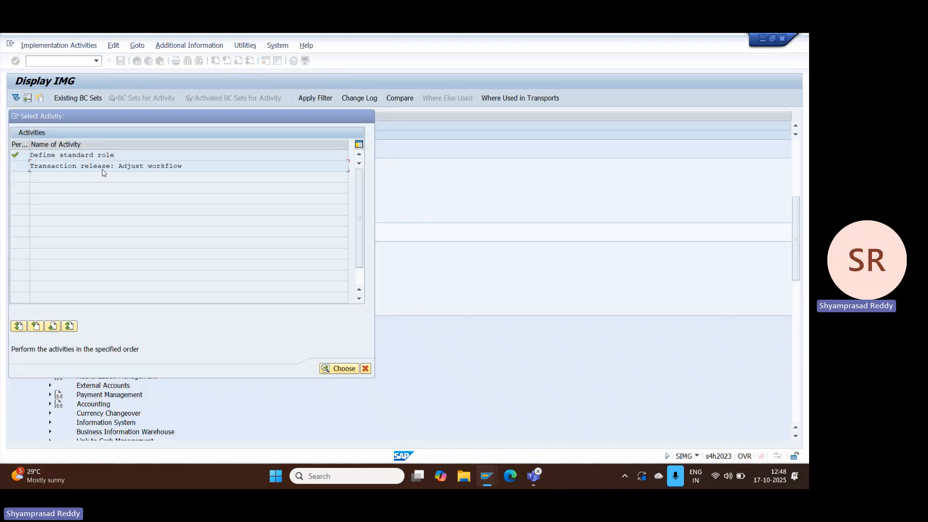
{"action": "left_click_drag", "start_coordinate": [131, 150], "coordinate": [86, 157]}
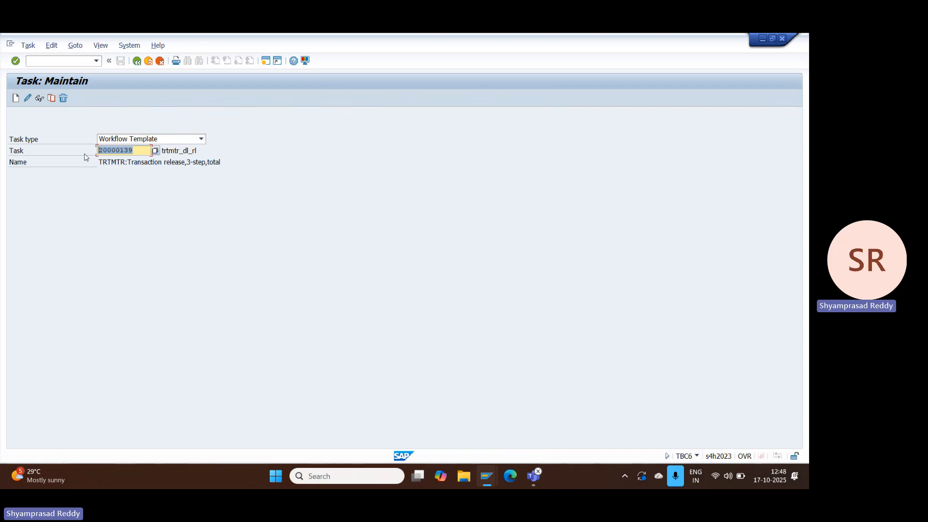
{"action": "left_click", "coordinate": [176, 160]}
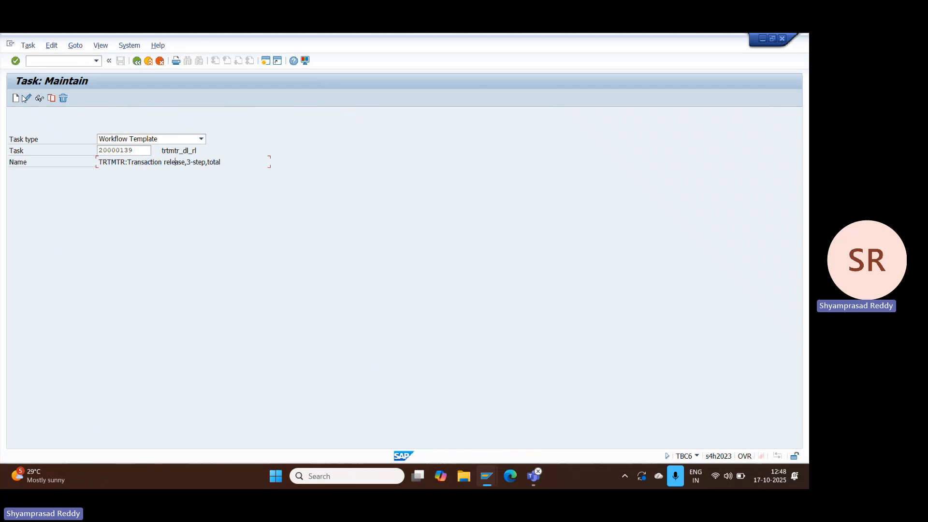
{"action": "left_click", "coordinate": [25, 98]}
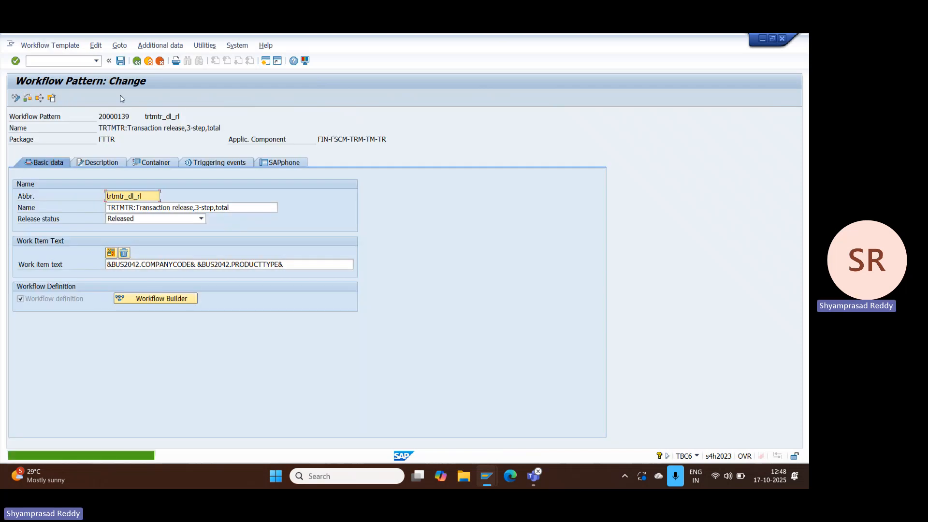
{"action": "left_click", "coordinate": [152, 220]}
{"action": "left_click", "coordinate": [152, 223]}
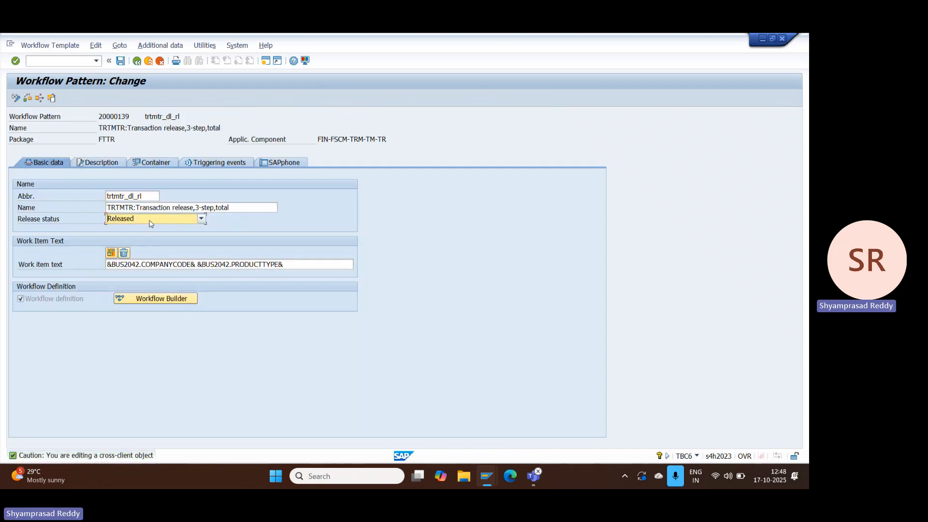
Step: Open the agent assignment maintenance of the workflow template and examine its assigned transaction release task group
{"action": "left_click", "coordinate": [160, 45]}
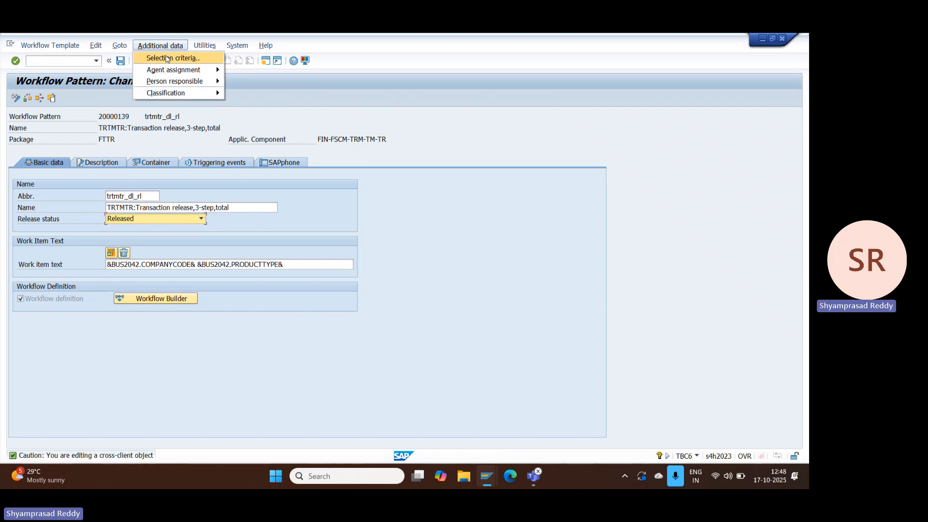
{"action": "mouse_move", "coordinate": [175, 70]}
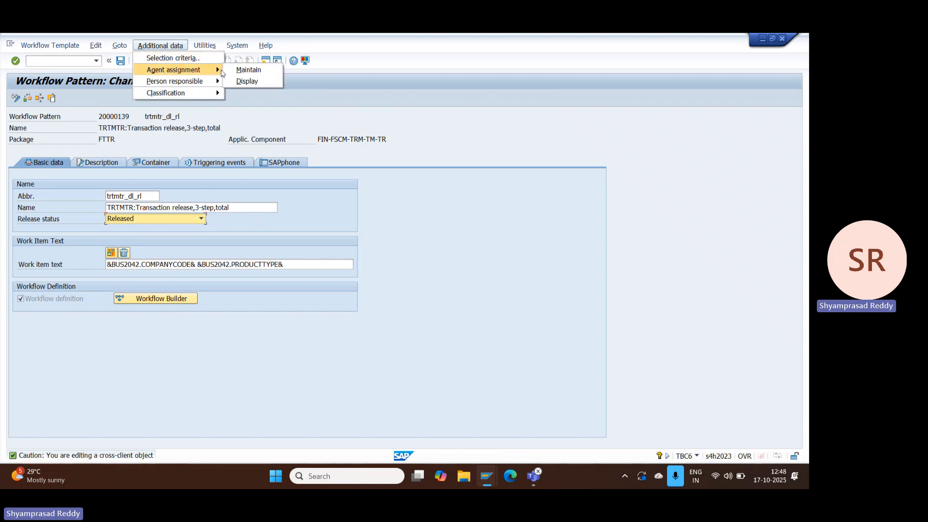
{"action": "left_click", "coordinate": [248, 70]}
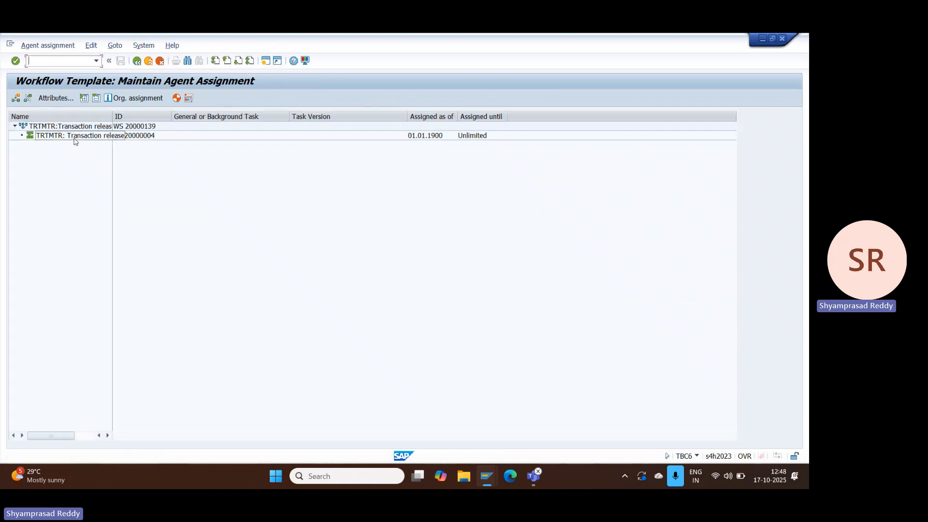
{"action": "left_click", "coordinate": [142, 138]}
{"action": "left_click", "coordinate": [79, 138]}
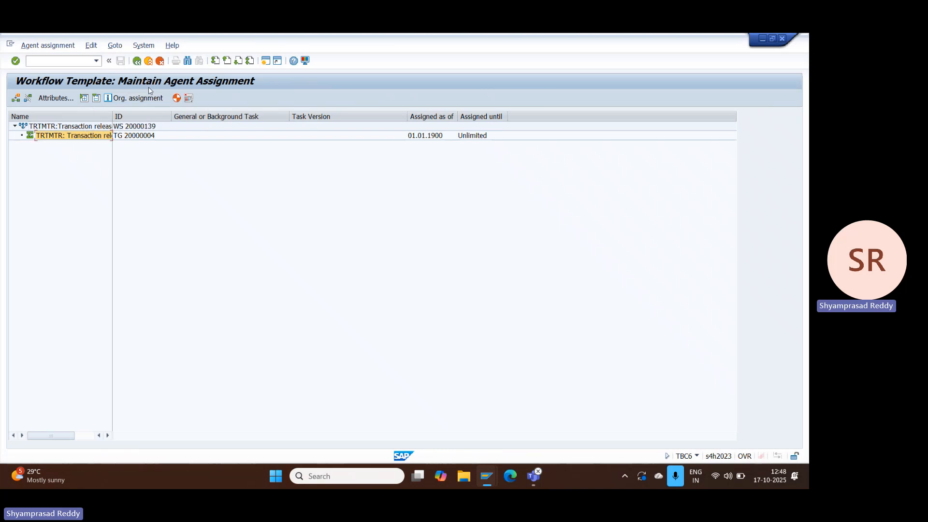
Step: Leave the workflow template maintenance, close the activity selection and return to the IMG structure
{"action": "left_click", "coordinate": [137, 61]}
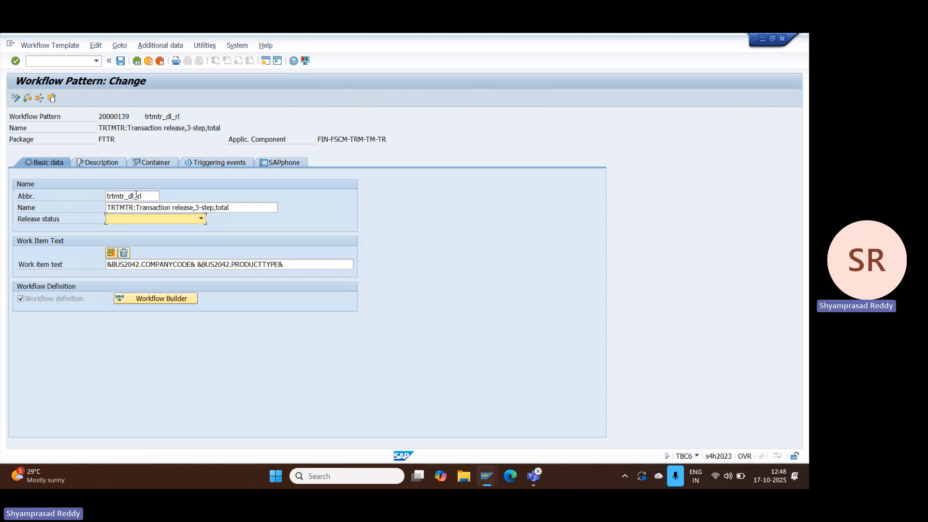
{"action": "left_click", "coordinate": [137, 61]}
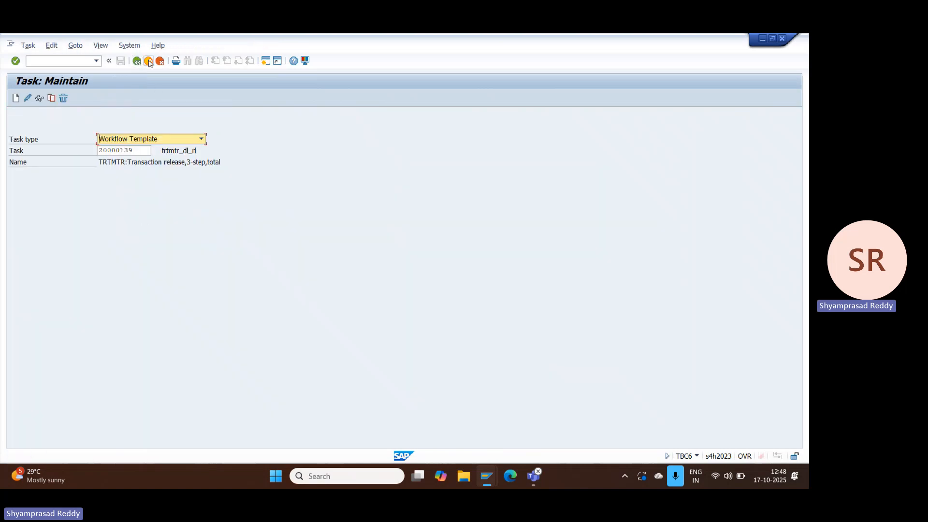
{"action": "left_click", "coordinate": [138, 61]}
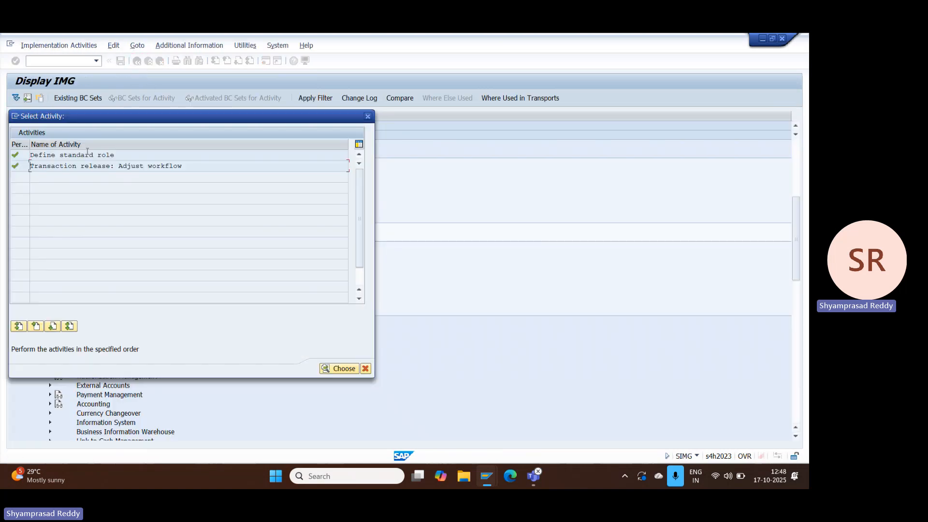
{"action": "left_click", "coordinate": [367, 116]}
{"action": "left_click", "coordinate": [741, 324]}
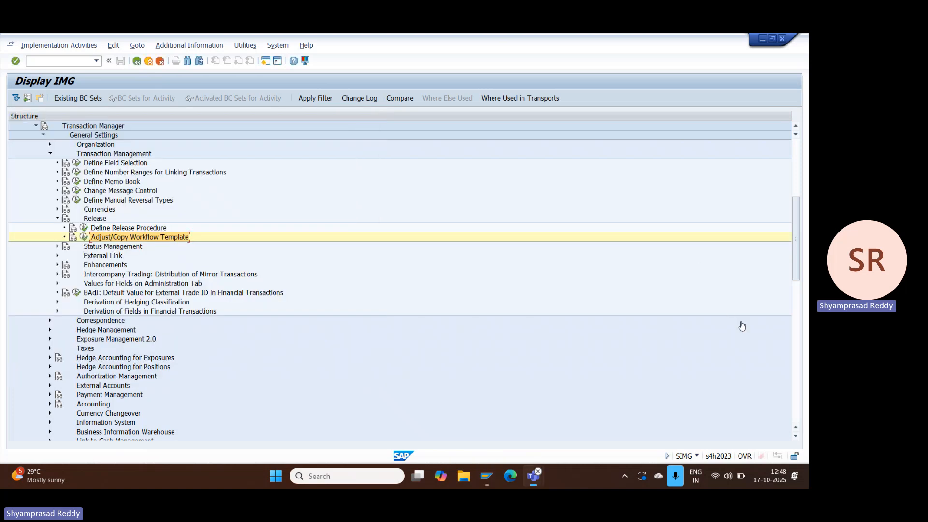
Step: Start transaction FTR_CREATE and begin a fixed-term deposit contract for company code TCS, product type FD, transaction type 100, with SBI Bank as partner
{"action": "left_click", "coordinate": [63, 61]}
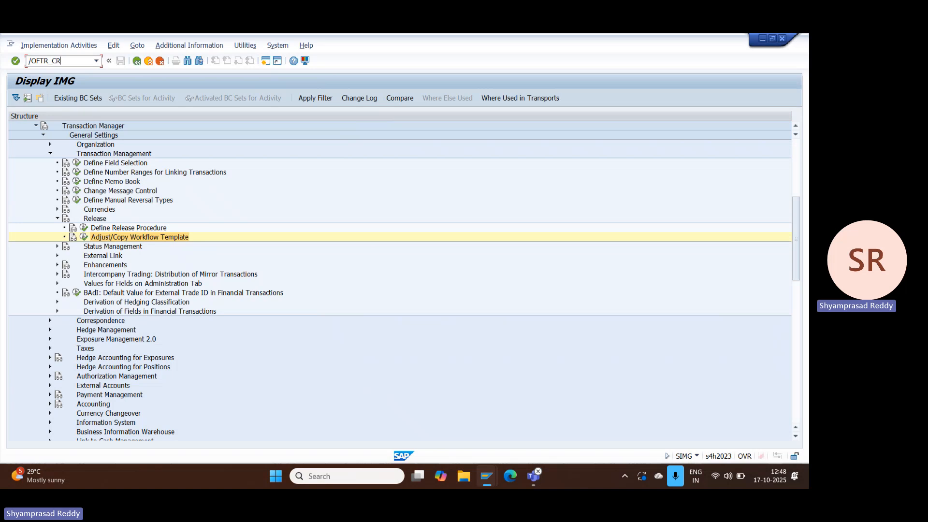
{"action": "type", "text": "/OFTR_CREATE"}
{"action": "key", "text": "Return"}
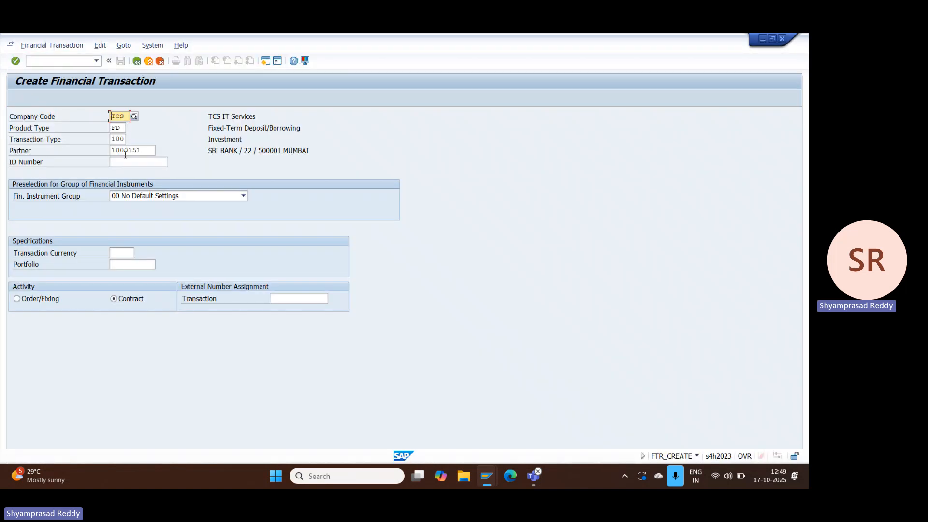
{"action": "left_click", "coordinate": [125, 151]}
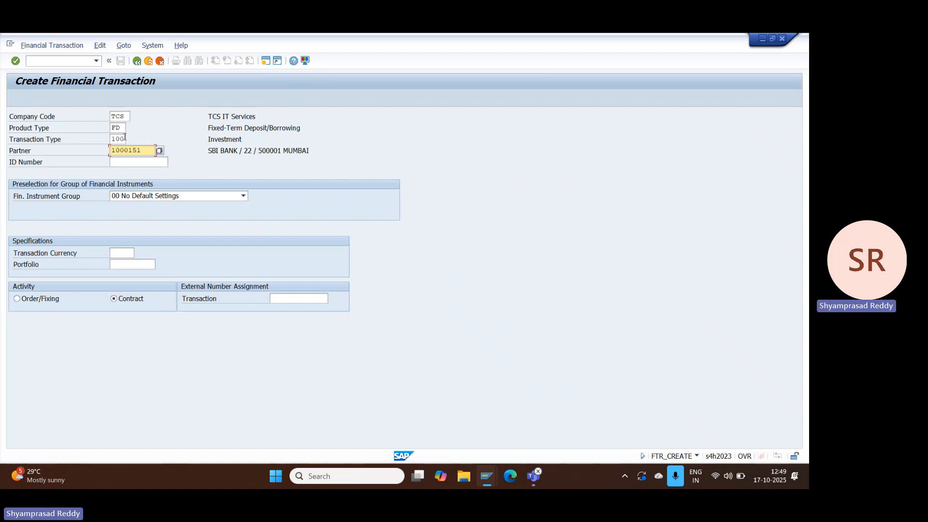
{"action": "key", "text": "Return"}
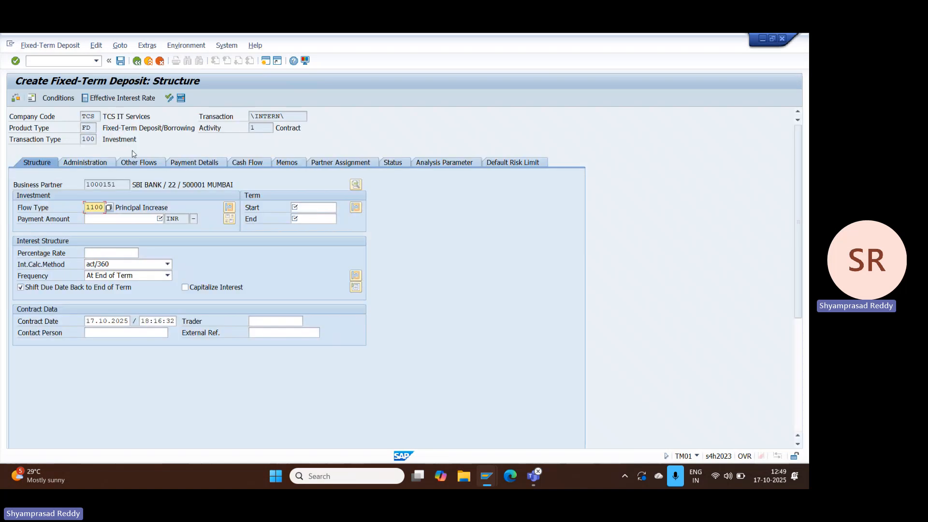
Step: Set the deposit's payment amount to 1000000 INR and its term from 17.10.2025 to 31.12.2025
{"action": "left_click", "coordinate": [131, 217]}
{"action": "key", "text": "Down"}
{"action": "key", "text": "Return"}
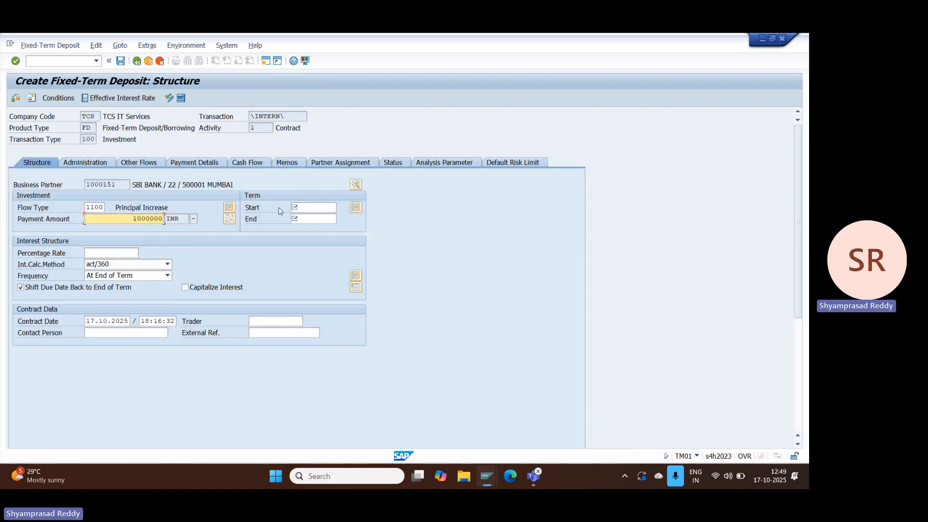
{"action": "left_click", "coordinate": [310, 207]}
{"action": "key", "text": "Down"}
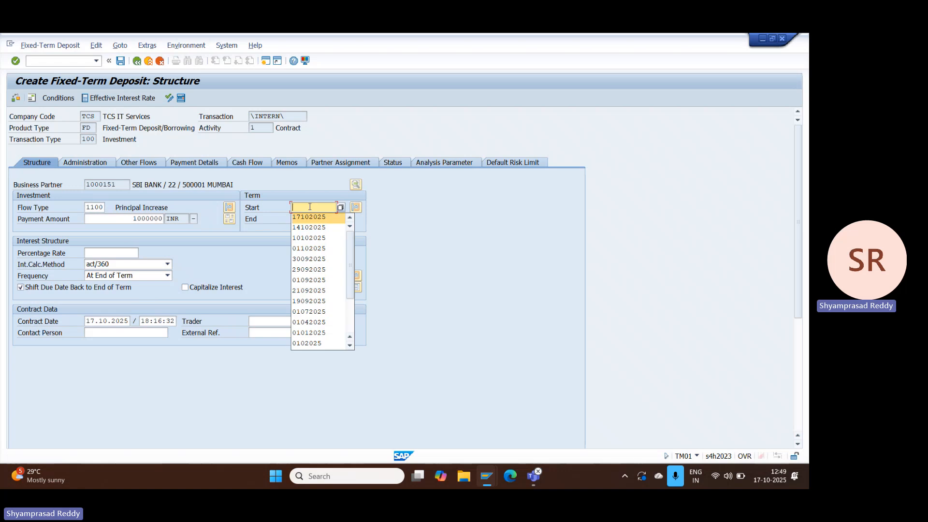
{"action": "key", "text": "Return"}
{"action": "key", "text": "Tab"}
{"action": "key", "text": "Down"}
{"action": "key", "text": "Return"}
Step: Set the deposit's percentage rate to 5 and validate the structure data
{"action": "left_click", "coordinate": [114, 254]}
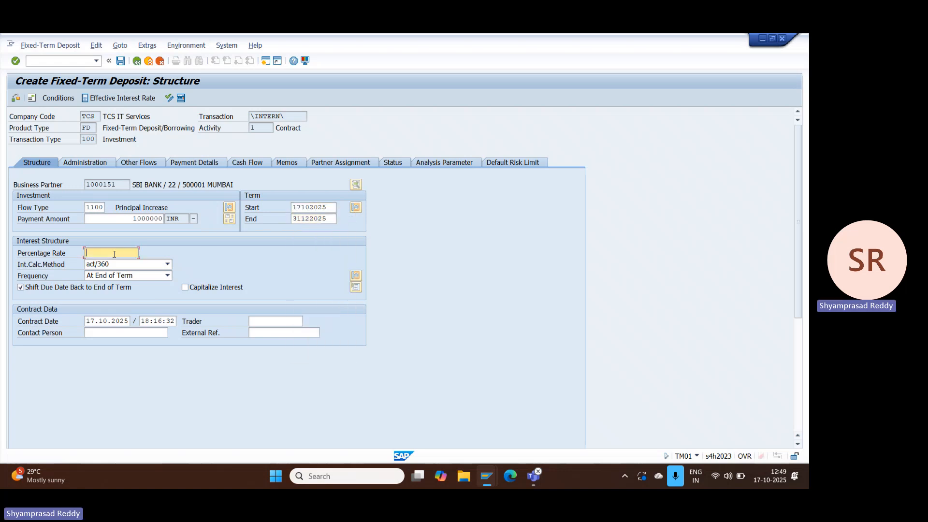
{"action": "key", "text": "Down"}
{"action": "key", "text": "Return"}
{"action": "key", "text": "Return"}
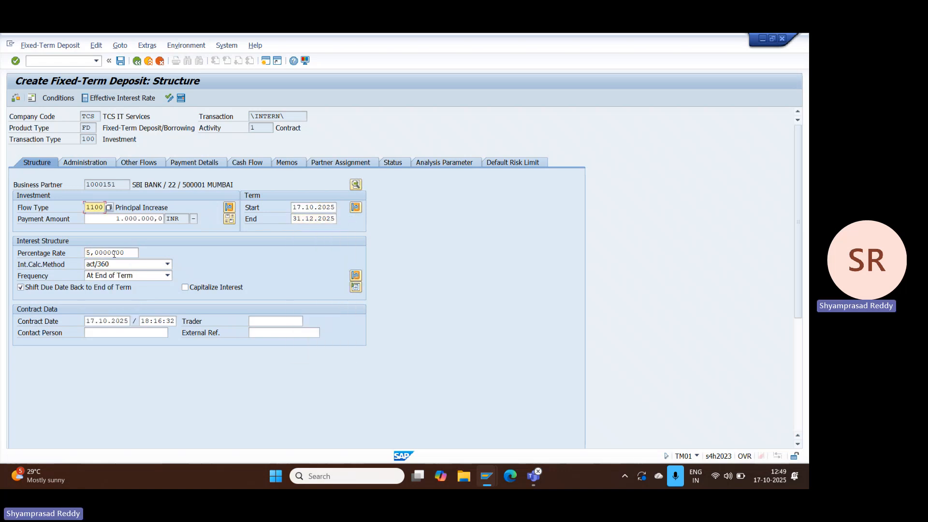
Step: Fill in the portfolio in the deposit's administration data from the previously used entries
{"action": "left_click", "coordinate": [138, 162]}
{"action": "left_click", "coordinate": [87, 163]}
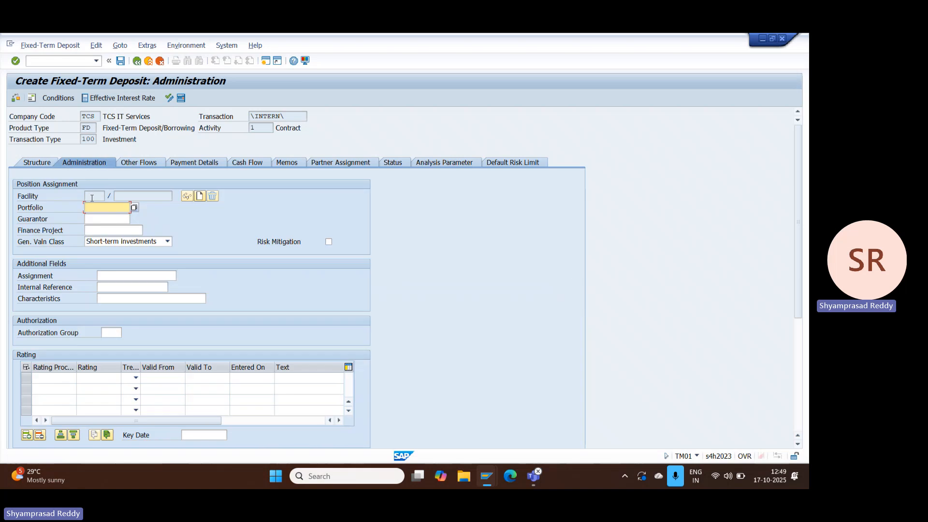
{"action": "left_click", "coordinate": [95, 204]}
{"action": "key", "text": "Down"}
{"action": "key", "text": "Return"}
{"action": "key", "text": "Return"}
Step: Open the outflow entry in the deposit's payment details and set its payment request to Without
{"action": "left_click", "coordinate": [194, 163]}
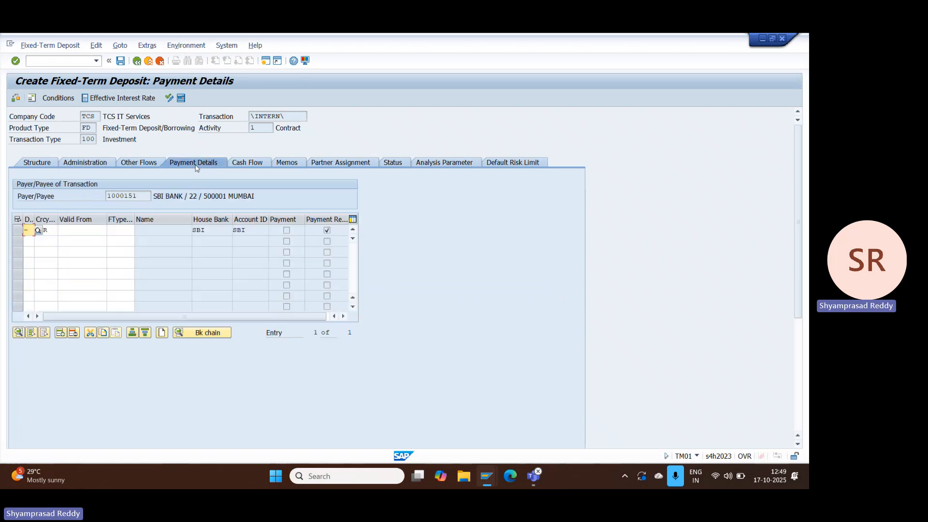
{"action": "double_click", "coordinate": [103, 231]}
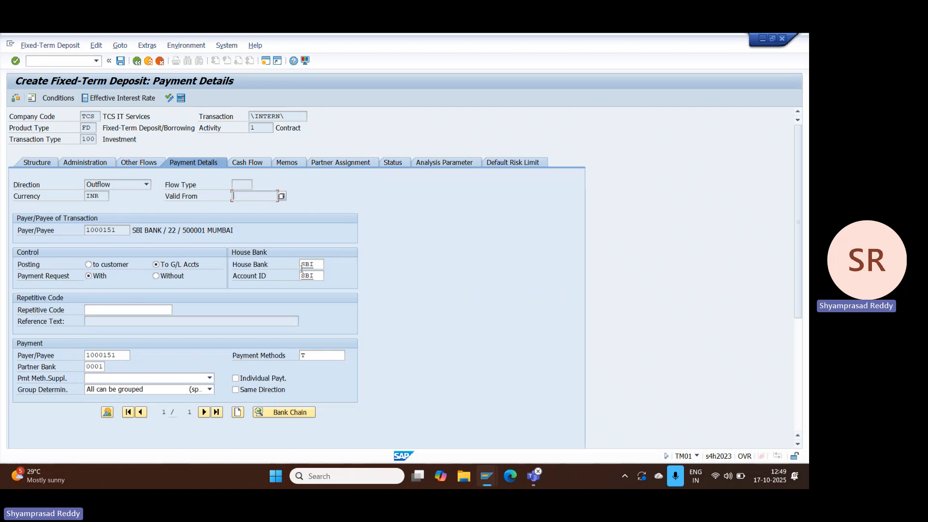
{"action": "left_click", "coordinate": [170, 276]}
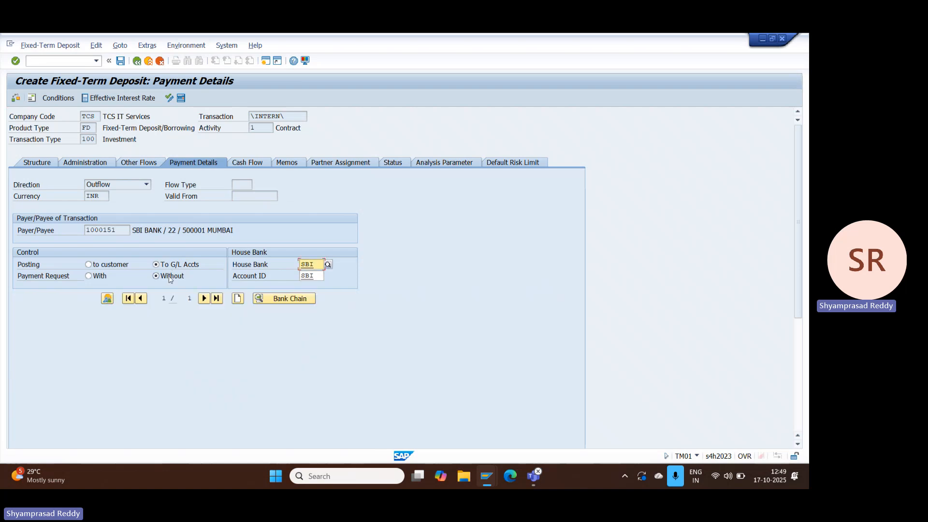
Step: Add a payment detail with direction Inflow, house bank SBI and account ID SBI
{"action": "left_click", "coordinate": [238, 298]}
{"action": "left_click", "coordinate": [146, 185]}
{"action": "left_click", "coordinate": [106, 199]}
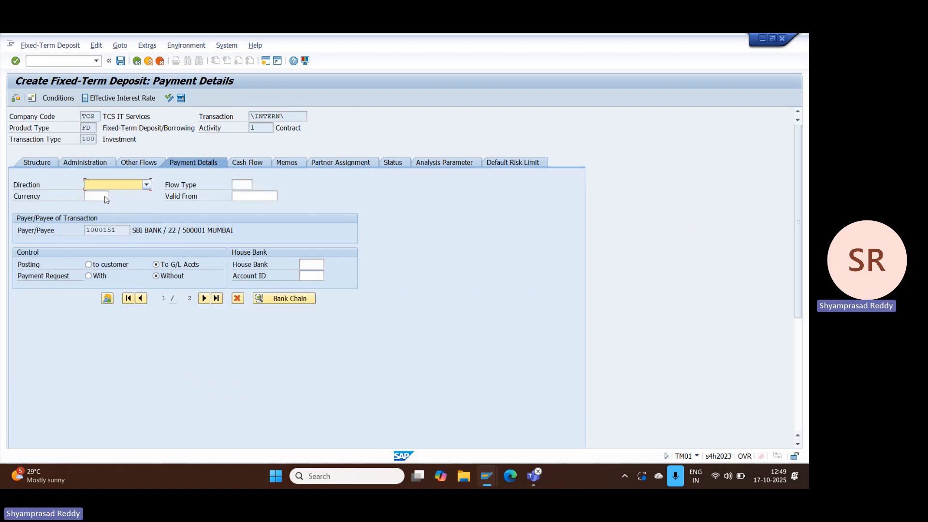
{"action": "left_click", "coordinate": [311, 265]}
{"action": "type", "text": "SBI"}
{"action": "key", "text": "Tab"}
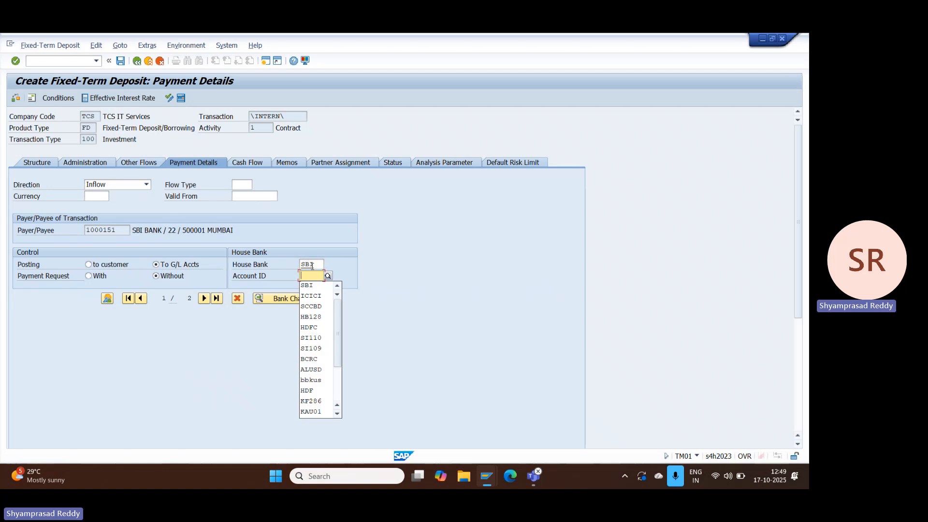
{"action": "left_click", "coordinate": [307, 286]}
{"action": "key", "text": "Return"}
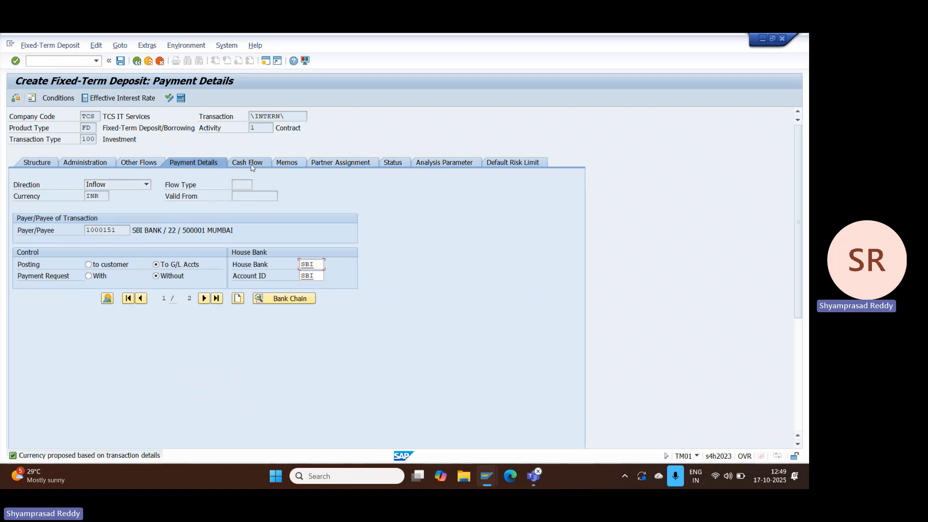
Step: Enter position management procedure 2600 for valuation areas 001 and TCS in the deposit's position indicator
{"action": "left_click", "coordinate": [252, 164]}
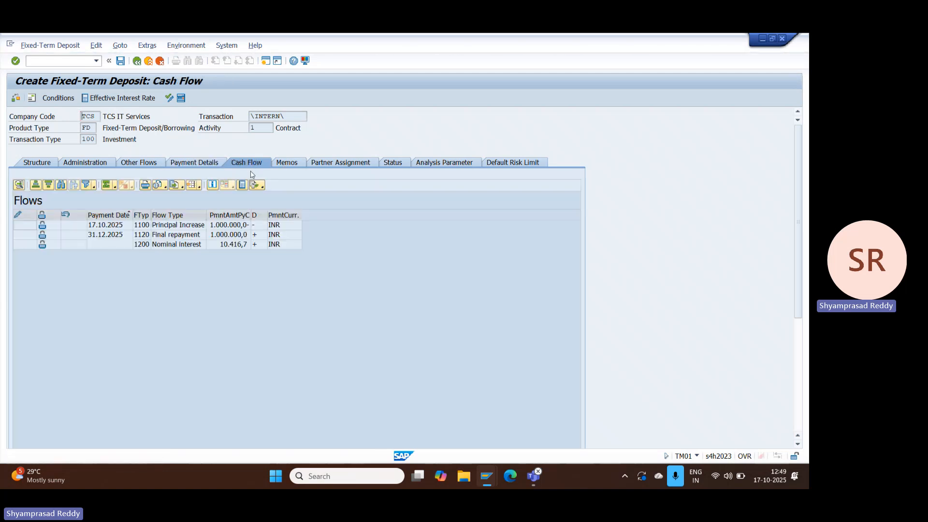
{"action": "left_click", "coordinate": [186, 45]}
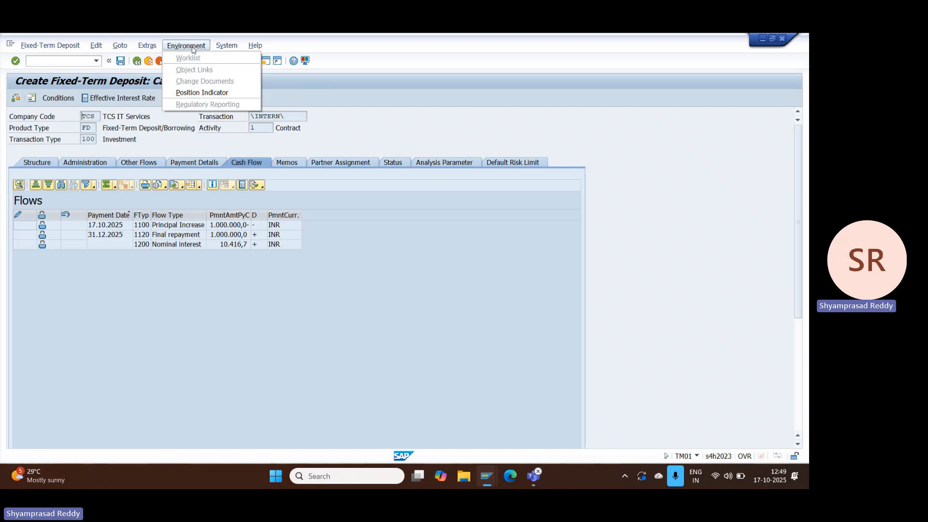
{"action": "left_click", "coordinate": [202, 93]}
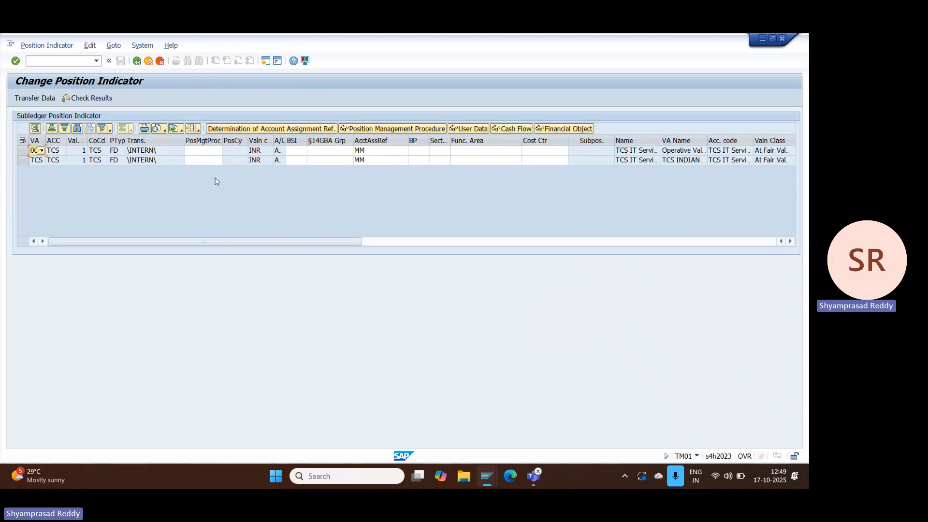
{"action": "left_click", "coordinate": [194, 152]}
{"action": "type", "text": "2600"}
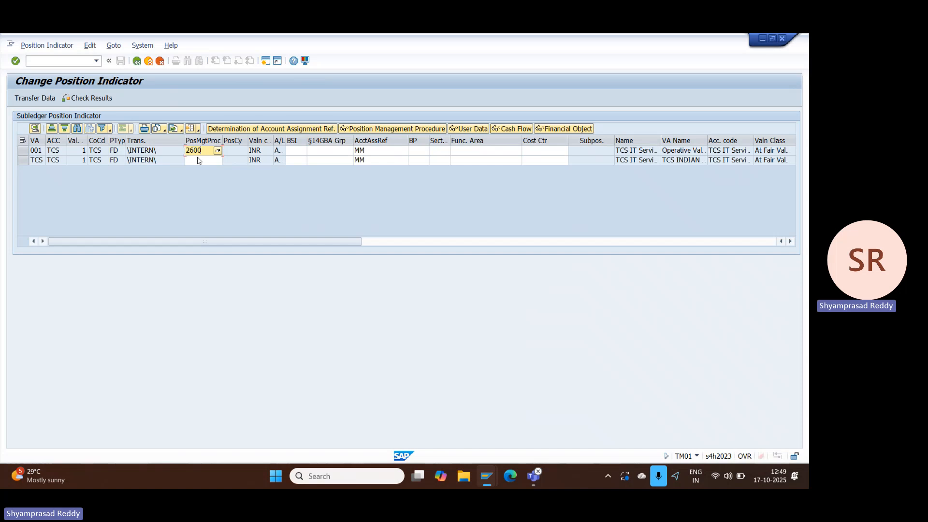
{"action": "left_click", "coordinate": [200, 161]}
{"action": "type", "text": "6"}
{"action": "type", "text": "2600"}
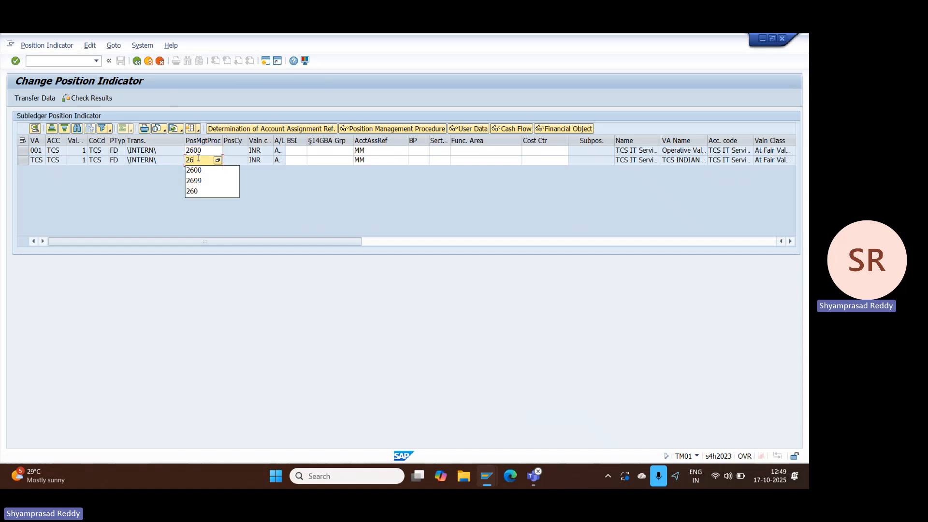
Step: Save the position indicator data, save the fixed-term deposit and accept its check messages
{"action": "left_click", "coordinate": [136, 62]}
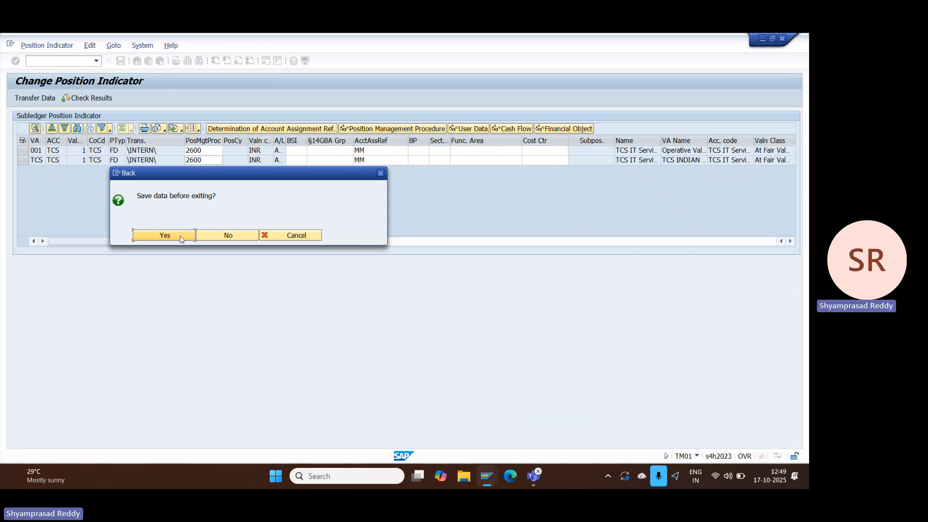
{"action": "left_click", "coordinate": [182, 237]}
{"action": "left_click", "coordinate": [124, 63]}
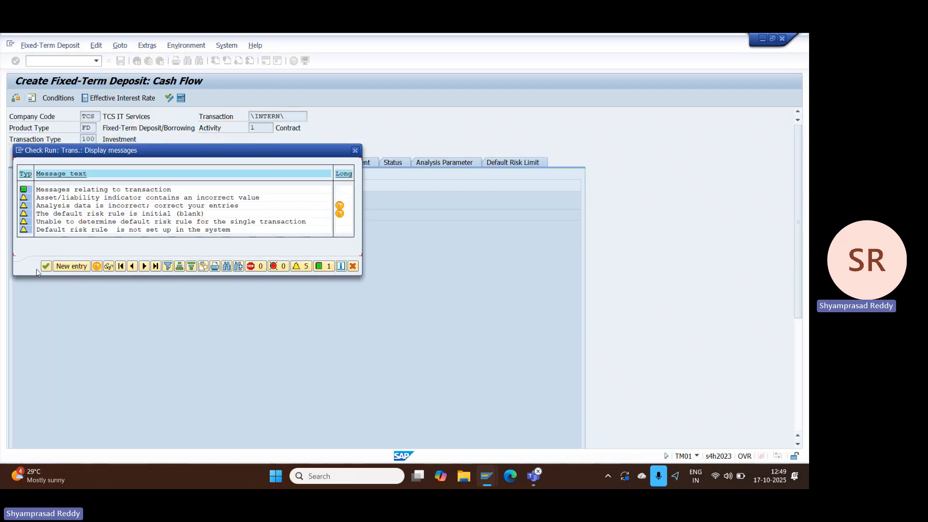
{"action": "left_click", "coordinate": [45, 267]}
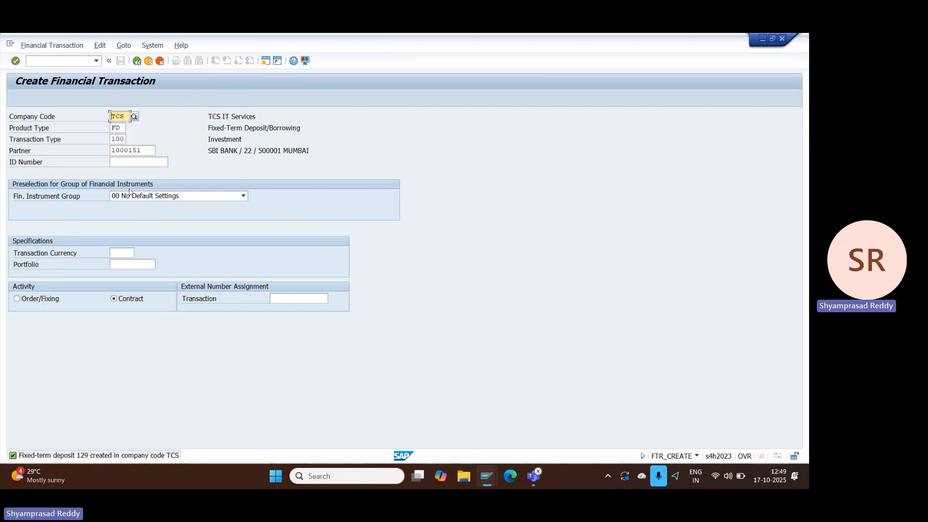
Step: Try to settle the new fixed-term deposit in transaction FTR_EDIT and return to the SAP Easy Access screen
{"action": "left_click", "coordinate": [57, 61]}
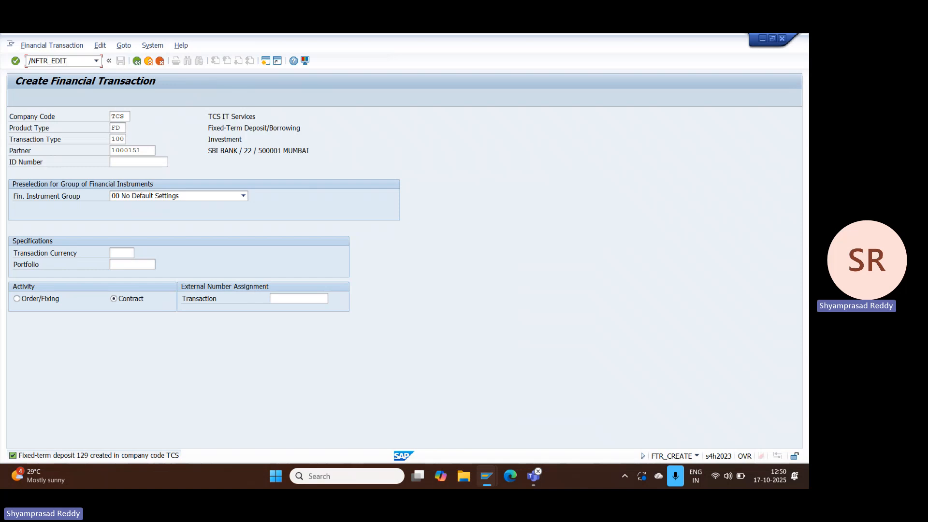
{"action": "key", "text": "Return"}
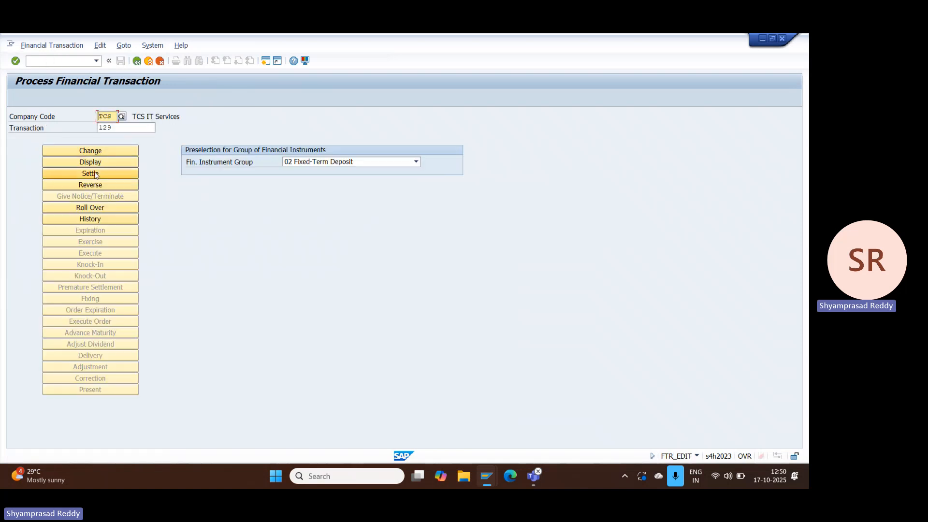
{"action": "left_click", "coordinate": [92, 174]}
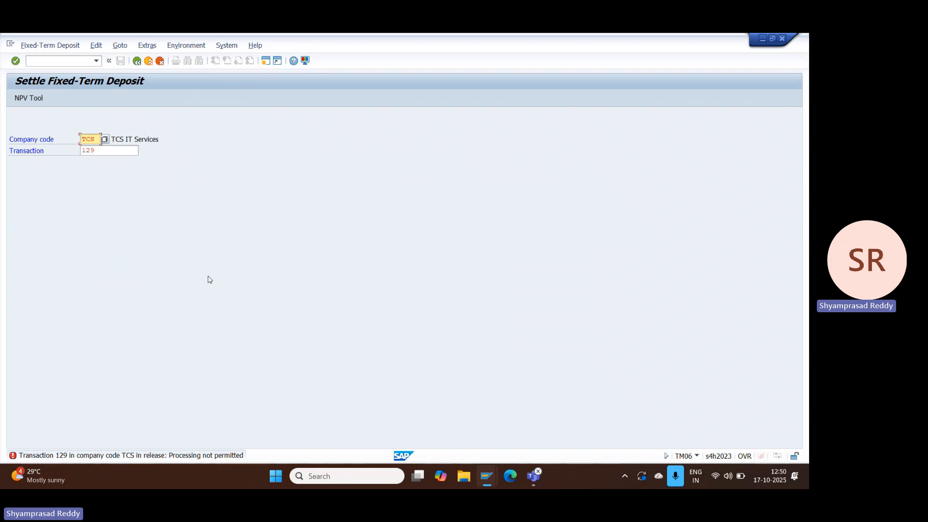
{"action": "left_click", "coordinate": [149, 61]}
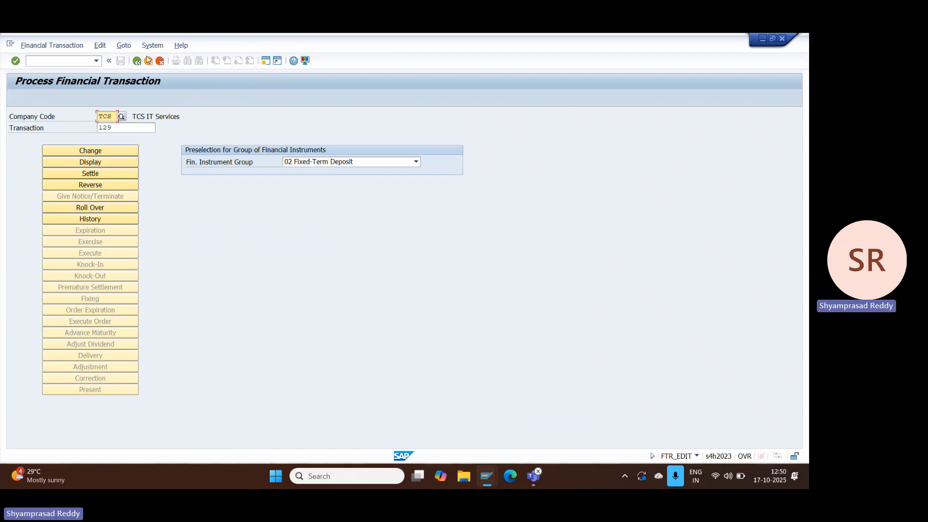
{"action": "left_click", "coordinate": [137, 61]}
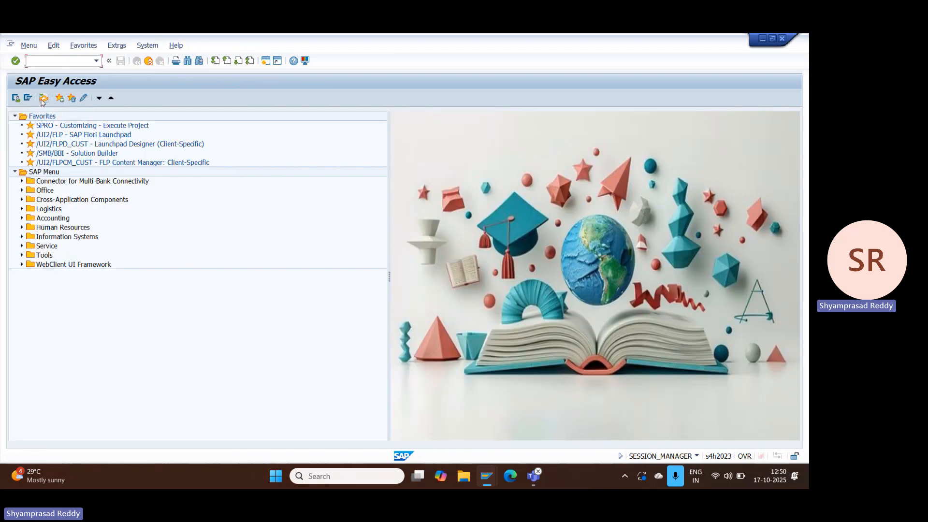
Step: Open the Business Workplace and list the started workflows in the outbox
{"action": "left_click", "coordinate": [43, 99]}
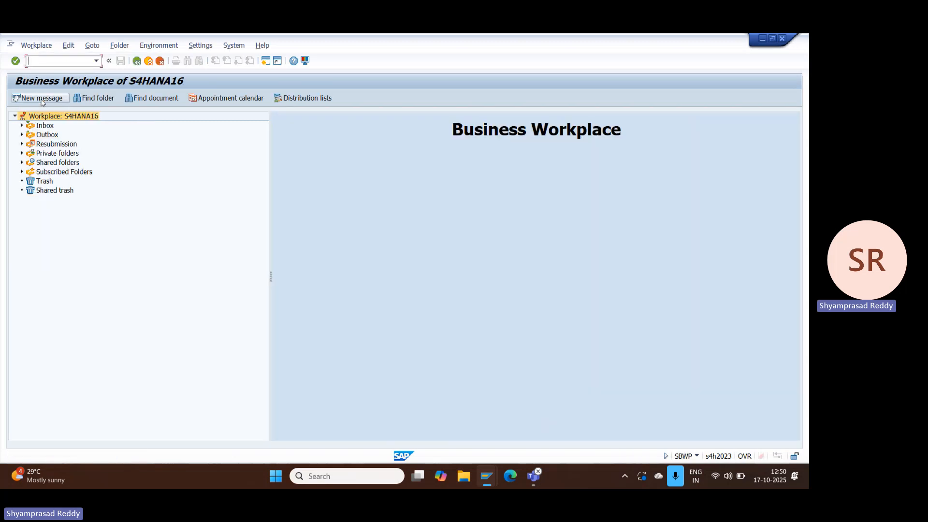
{"action": "left_click", "coordinate": [22, 134]}
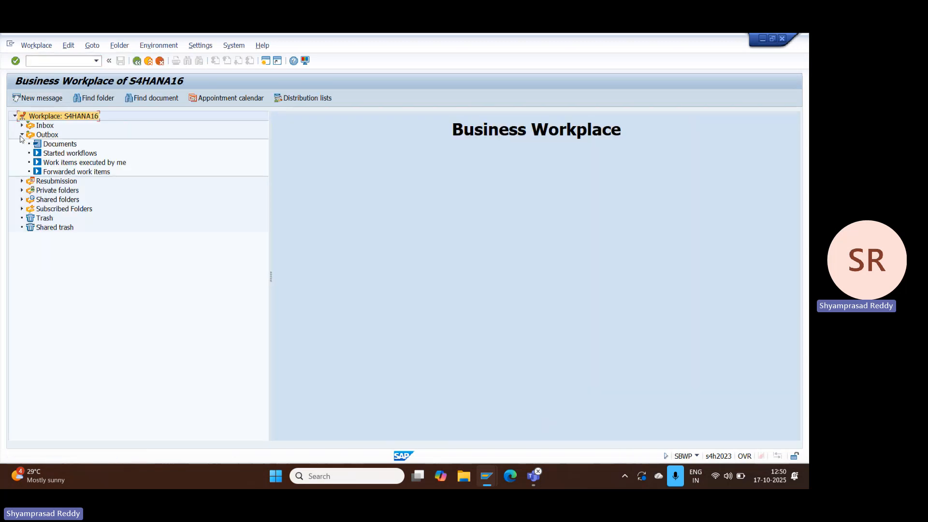
{"action": "left_click", "coordinate": [43, 155]}
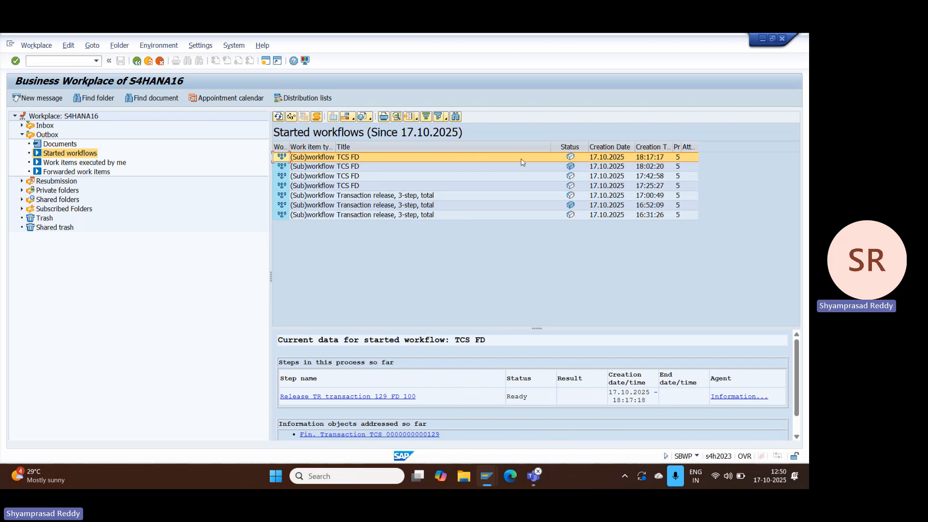
Step: Examine the activities, available objects and work item log of the newest TCS FD workflow, returning to the list of started workflows
{"action": "double_click", "coordinate": [513, 159]}
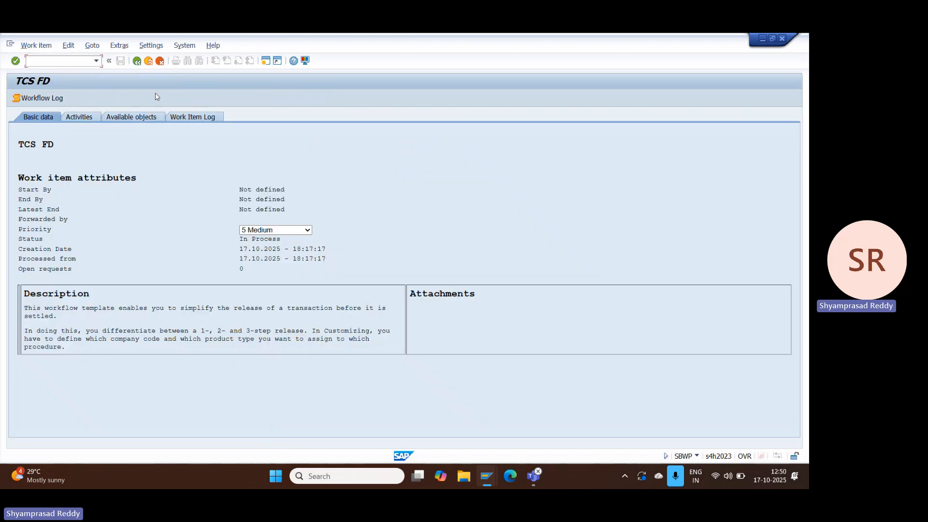
{"action": "left_click", "coordinate": [131, 117]}
{"action": "left_click", "coordinate": [210, 117]}
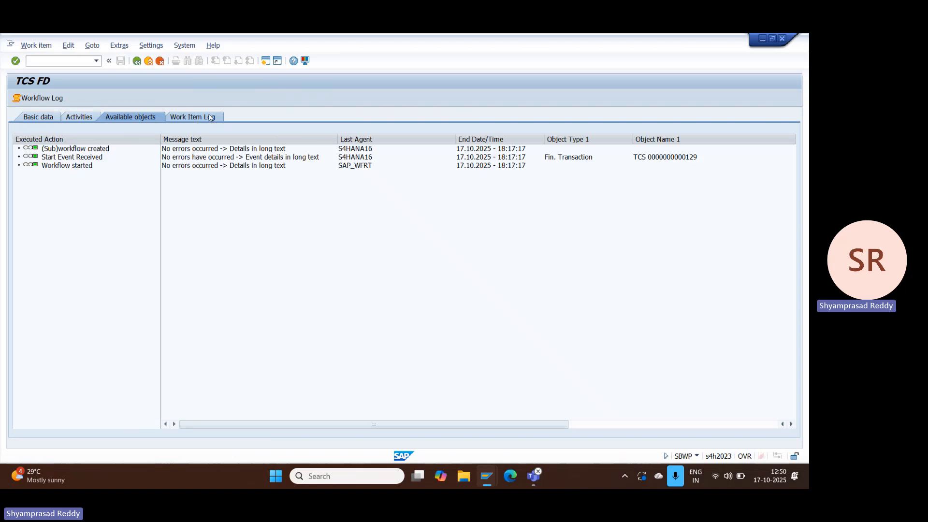
{"action": "left_click", "coordinate": [85, 118]}
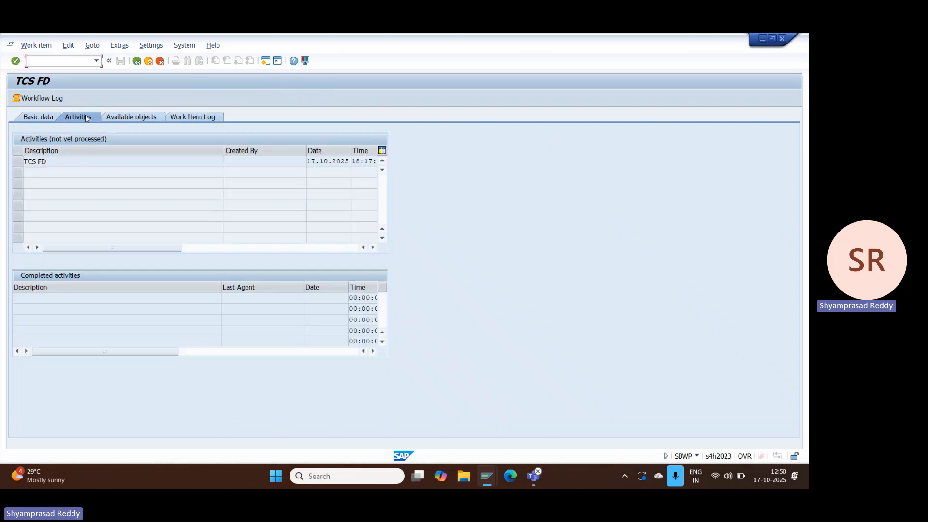
{"action": "left_click", "coordinate": [137, 61]}
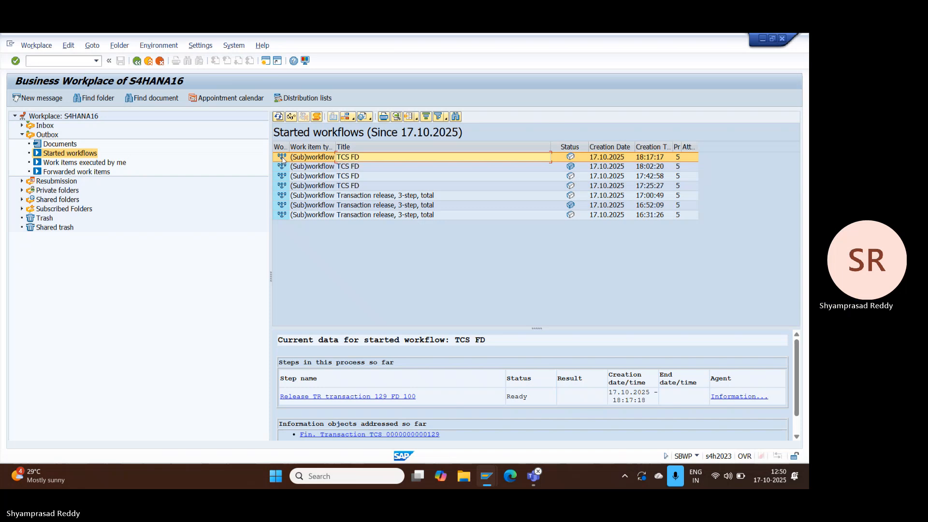
{"action": "double_click", "coordinate": [282, 159]}
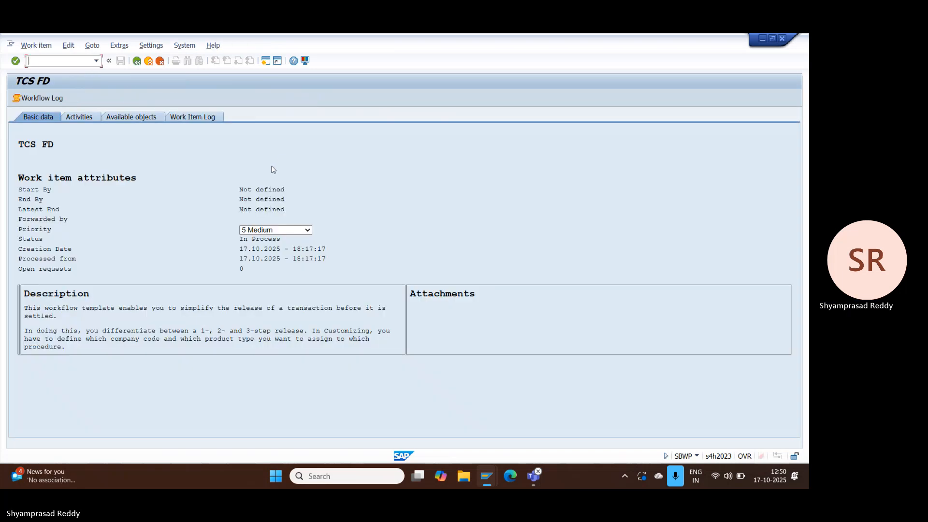
{"action": "left_click", "coordinate": [174, 119]}
{"action": "left_click", "coordinate": [130, 117]}
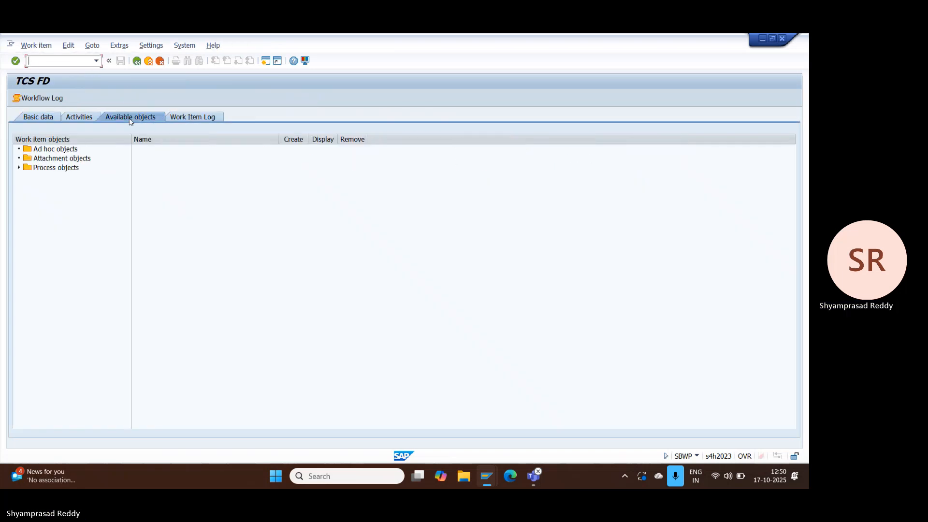
{"action": "left_click", "coordinate": [88, 119]}
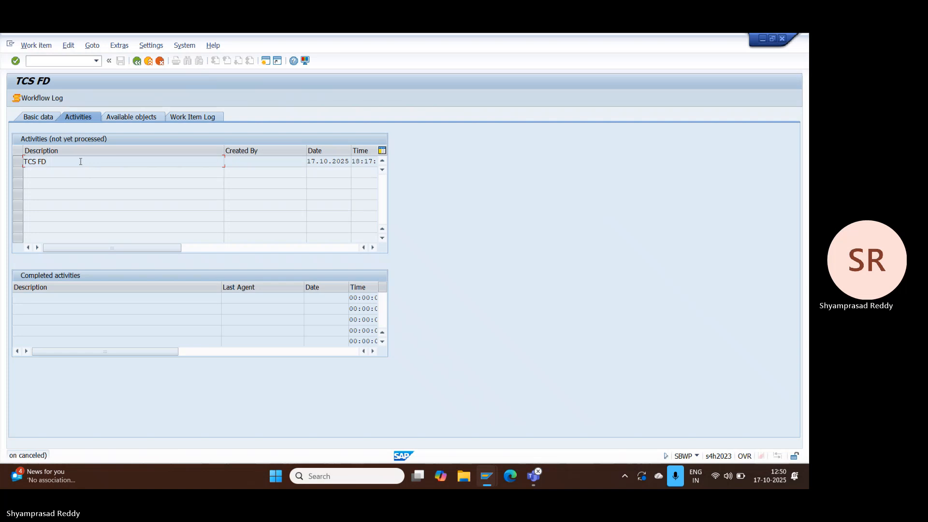
{"action": "left_click", "coordinate": [149, 61]}
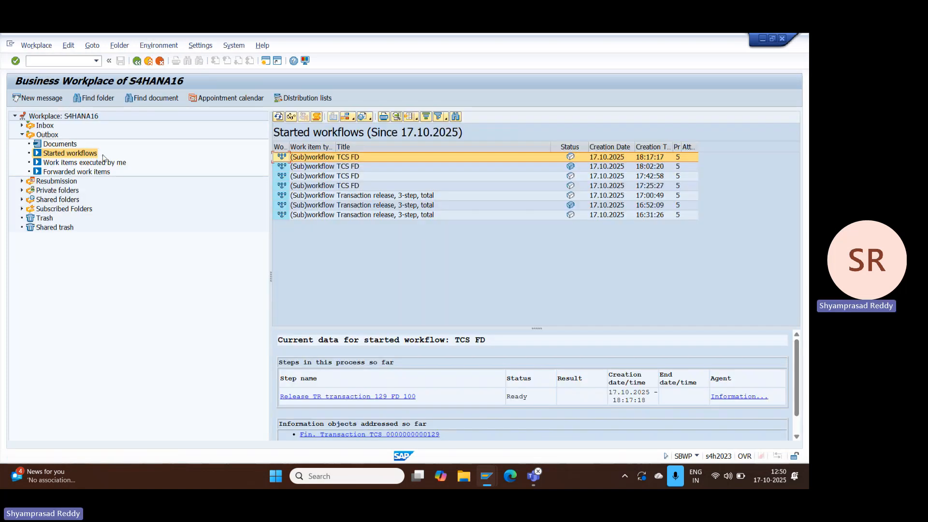
Step: Open the workflow log of the newest TCS FD workflow to review its release task
{"action": "left_click", "coordinate": [316, 117]}
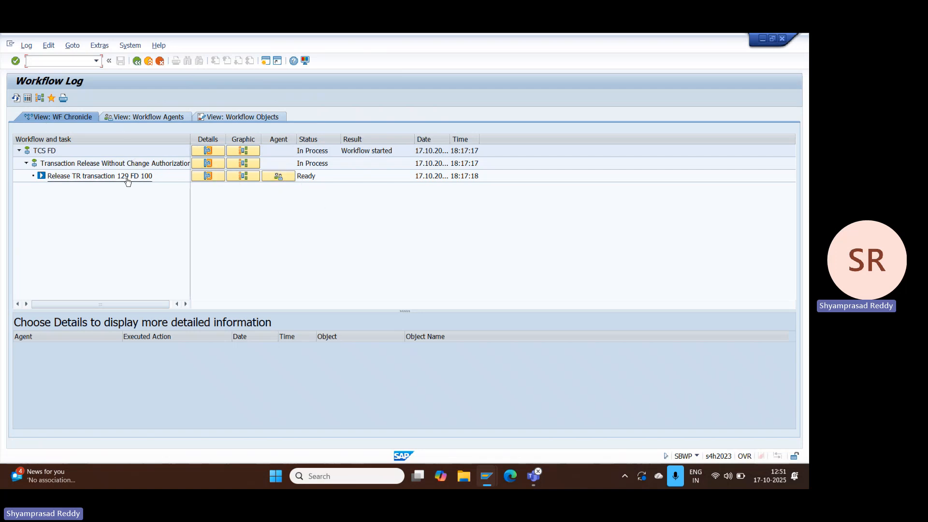
{"action": "mouse_move", "coordinate": [486, 476]}
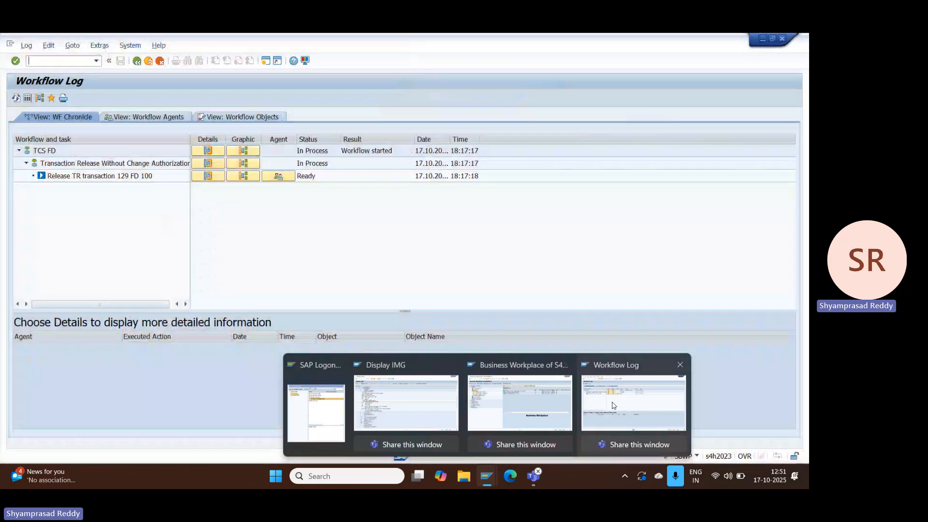
{"action": "left_click", "coordinate": [613, 405]}
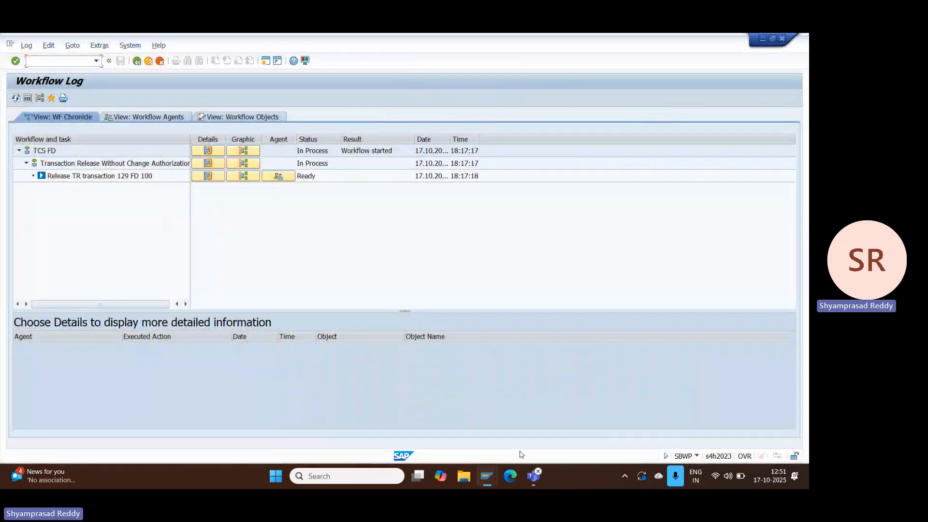
Step: Switch to the other user's Business Workplace window and check which user that session is logged on with
{"action": "mouse_move", "coordinate": [485, 478]}
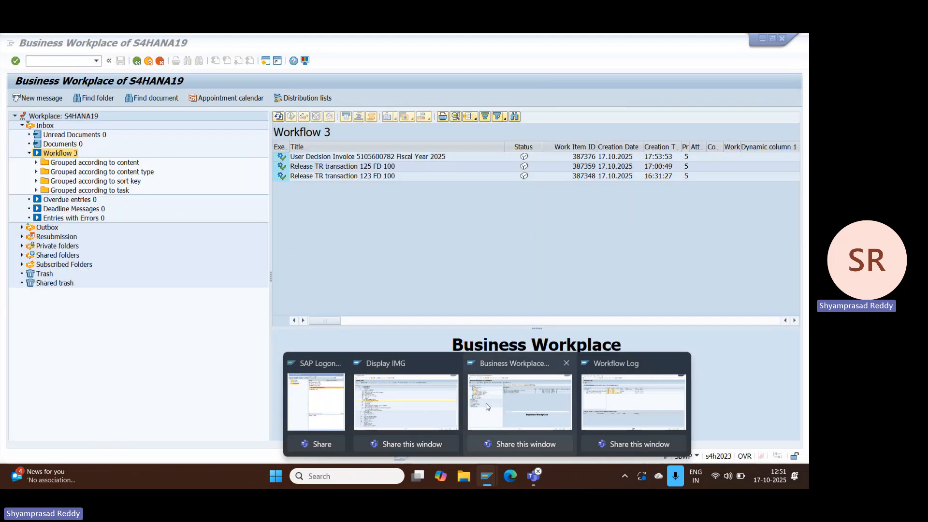
{"action": "left_click", "coordinate": [487, 406]}
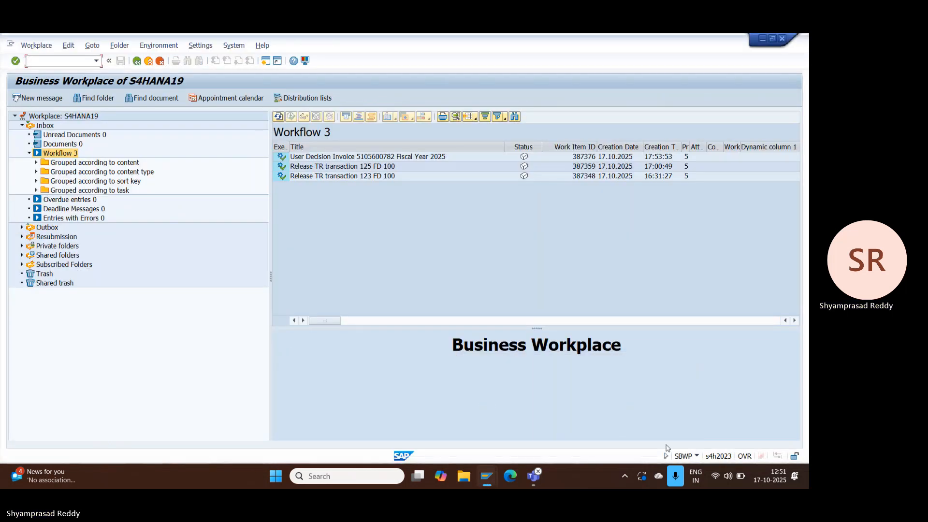
{"action": "left_click", "coordinate": [696, 456]}
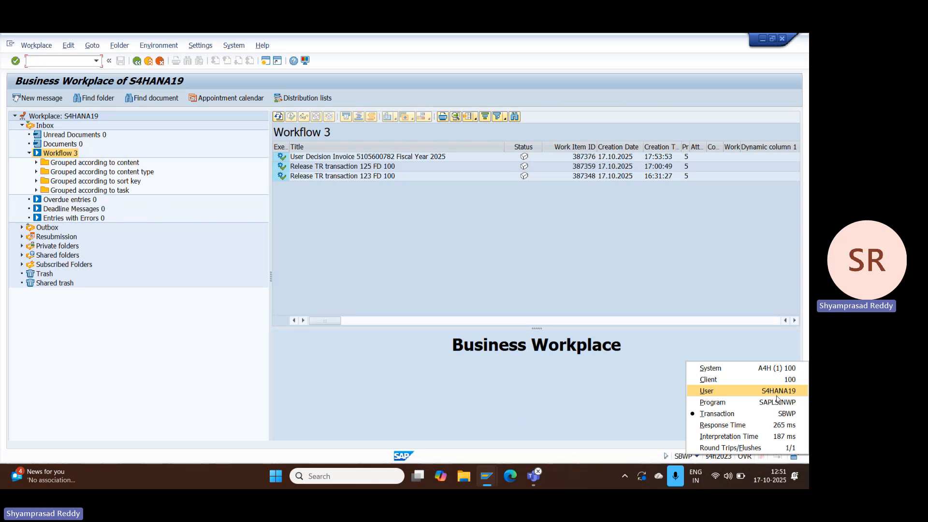
{"action": "left_click", "coordinate": [486, 262]}
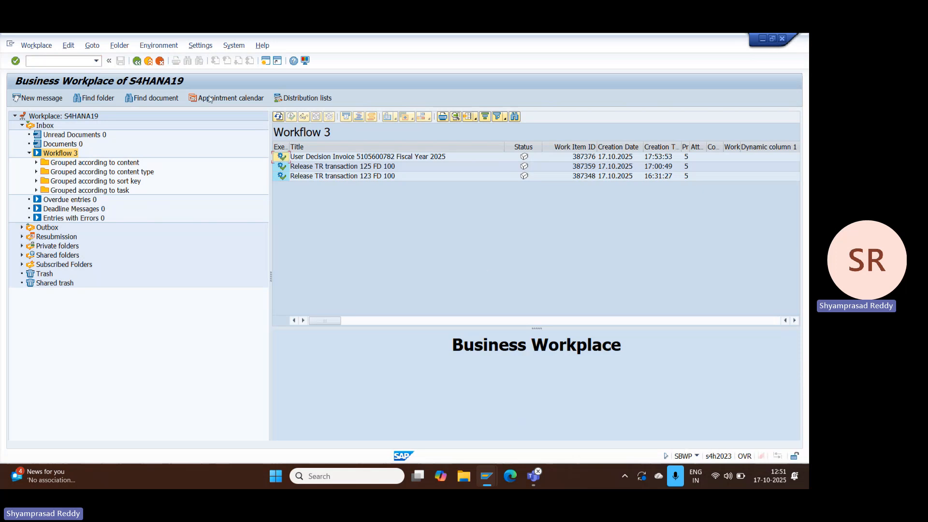
{"action": "left_click", "coordinate": [151, 63]}
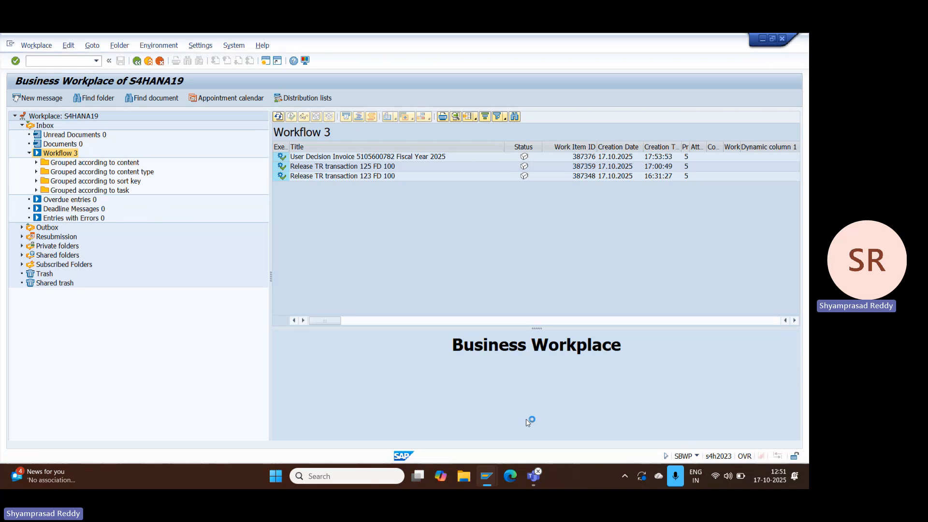
Step: Open a new session from SAP Logon and log on as the approver S4HANA19 with the account password
{"action": "mouse_move", "coordinate": [489, 474]}
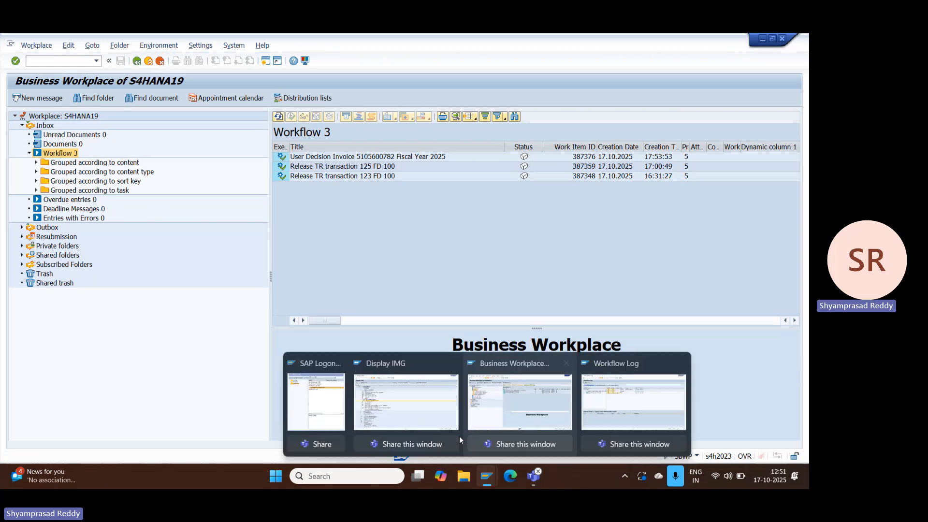
{"action": "left_click", "coordinate": [346, 403]}
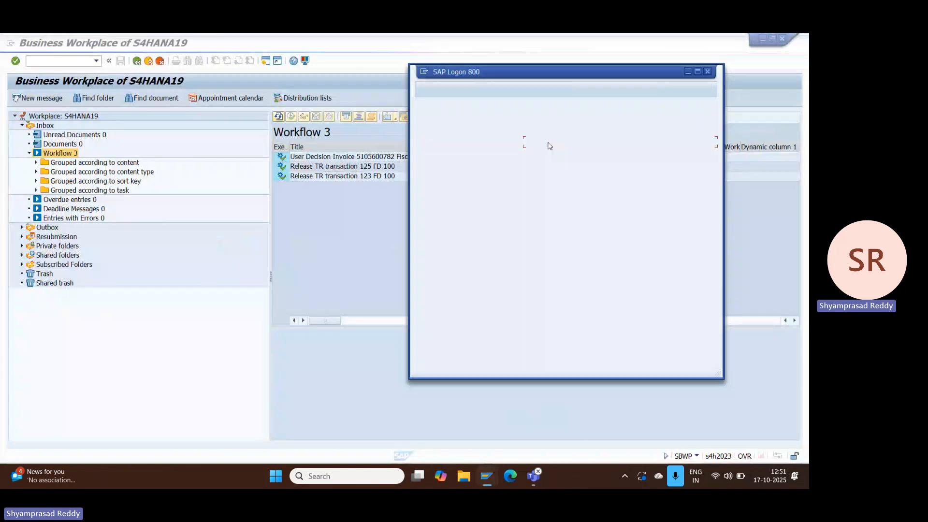
{"action": "double_click", "coordinate": [549, 145]}
{"action": "key", "text": "Down"}
{"action": "key", "text": "Tab"}
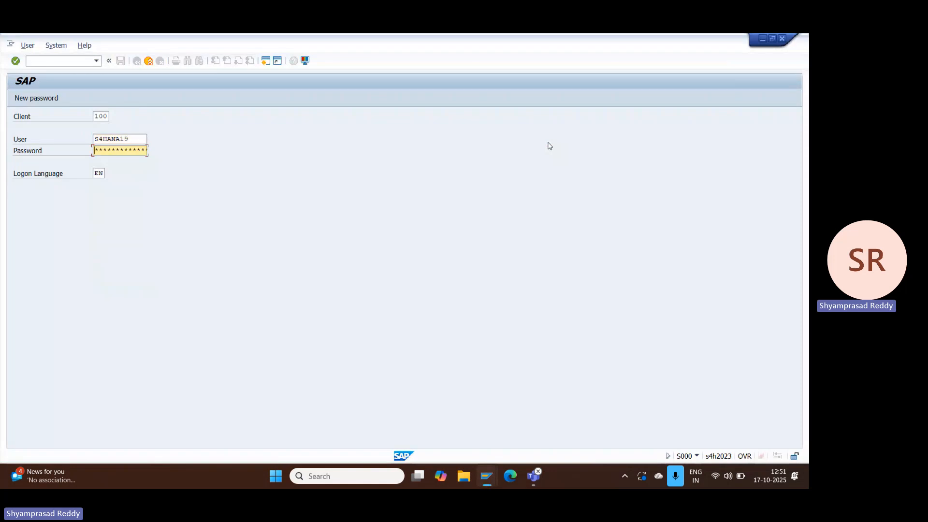
{"action": "left_click_drag", "start_coordinate": [146, 139], "coordinate": [74, 143]}
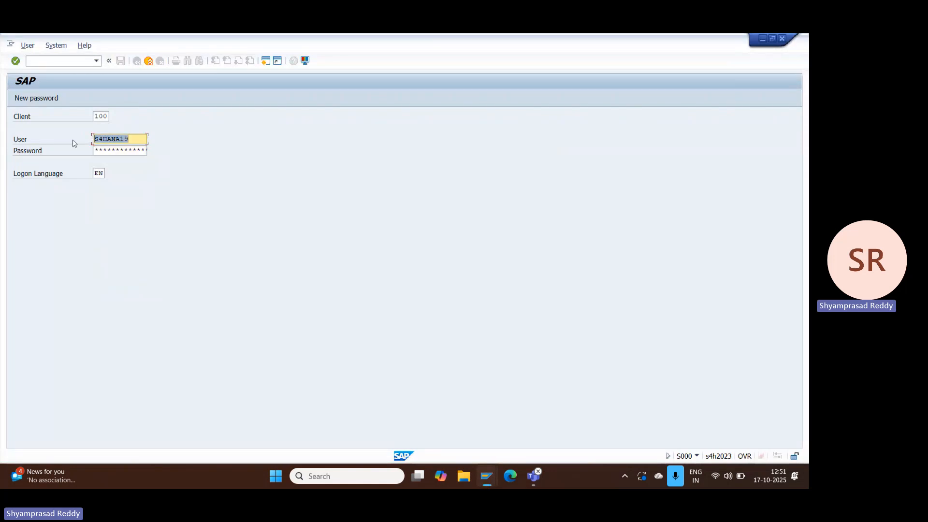
{"action": "left_click", "coordinate": [104, 155]}
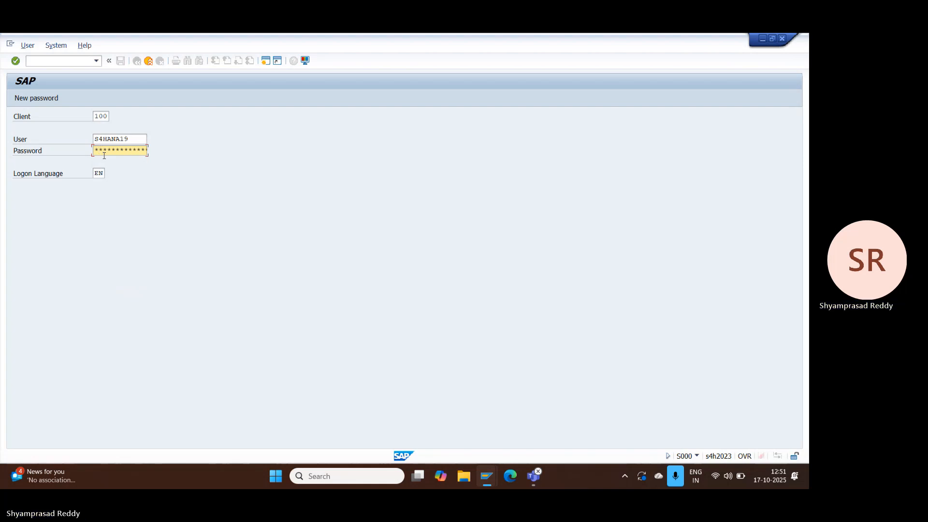
{"action": "key", "text": "Return"}
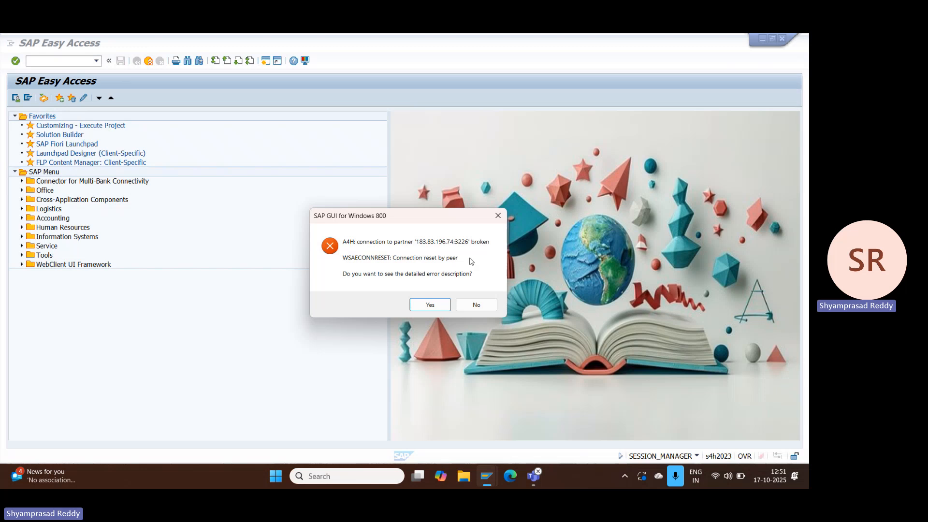
{"action": "left_click", "coordinate": [499, 216]}
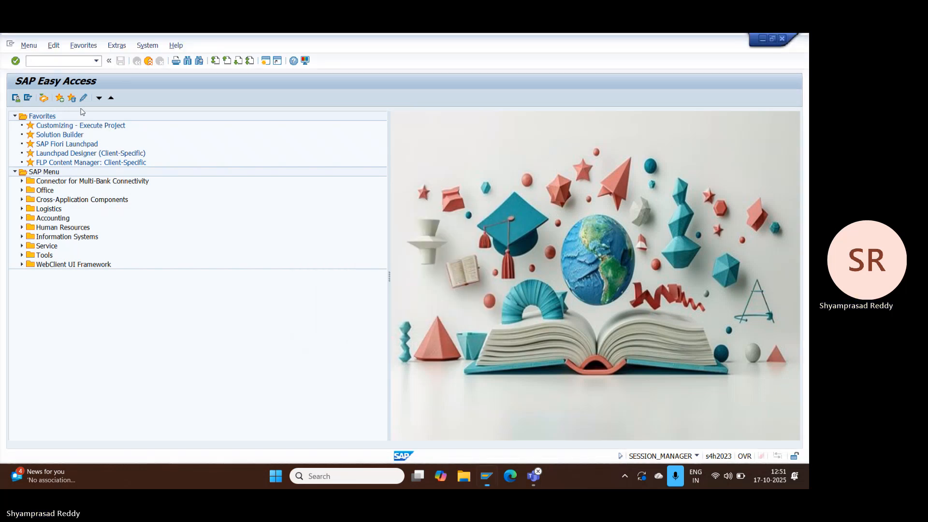
Step: Open the approver's Business Workplace, list the inbox workflow items and select the release work item for transaction 129
{"action": "left_click", "coordinate": [44, 99]}
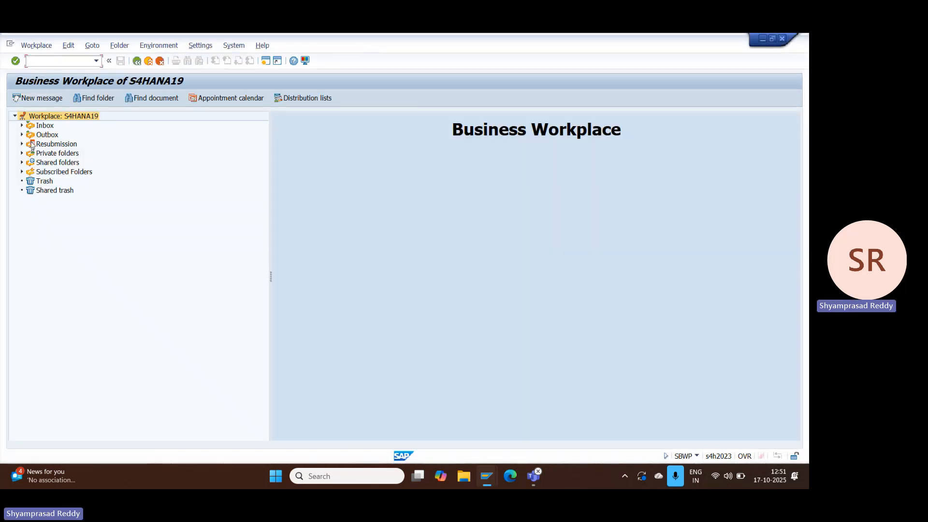
{"action": "left_click", "coordinate": [23, 127]}
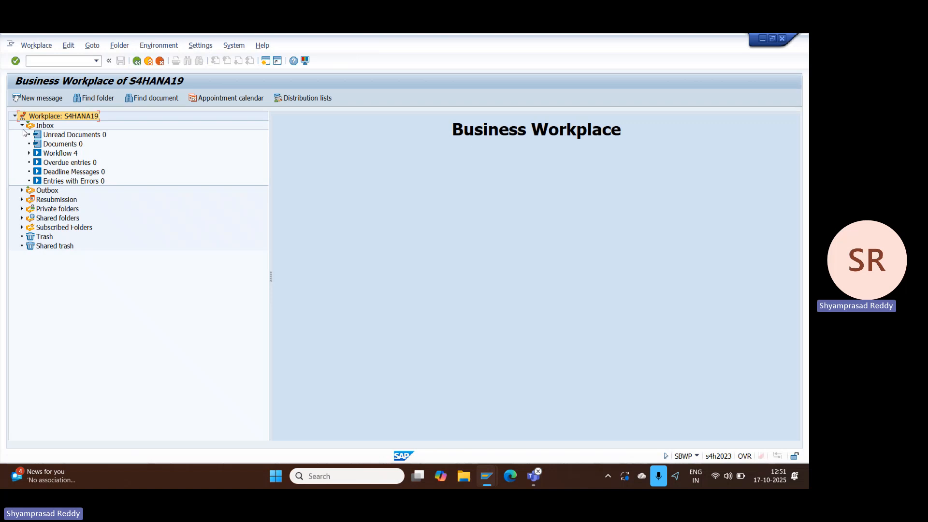
{"action": "left_click", "coordinate": [29, 154]}
{"action": "left_click", "coordinate": [67, 162]}
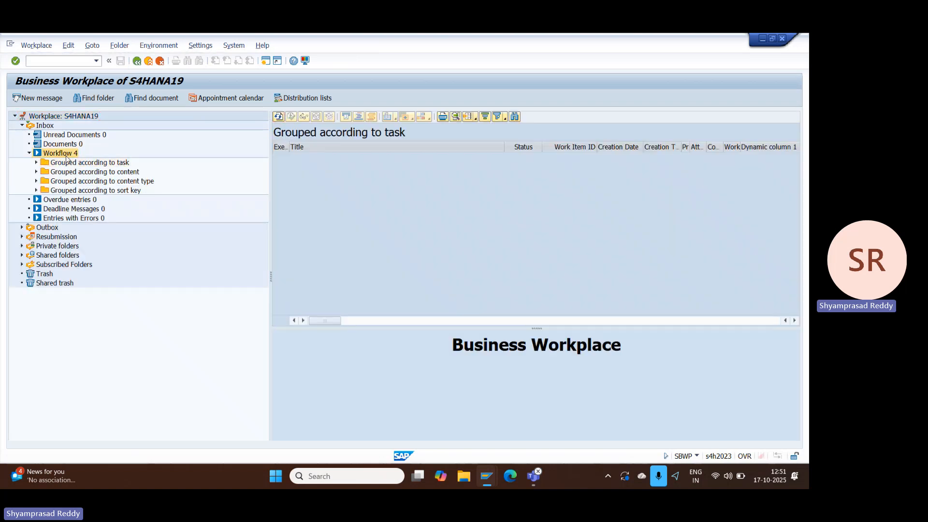
{"action": "left_click", "coordinate": [68, 153]}
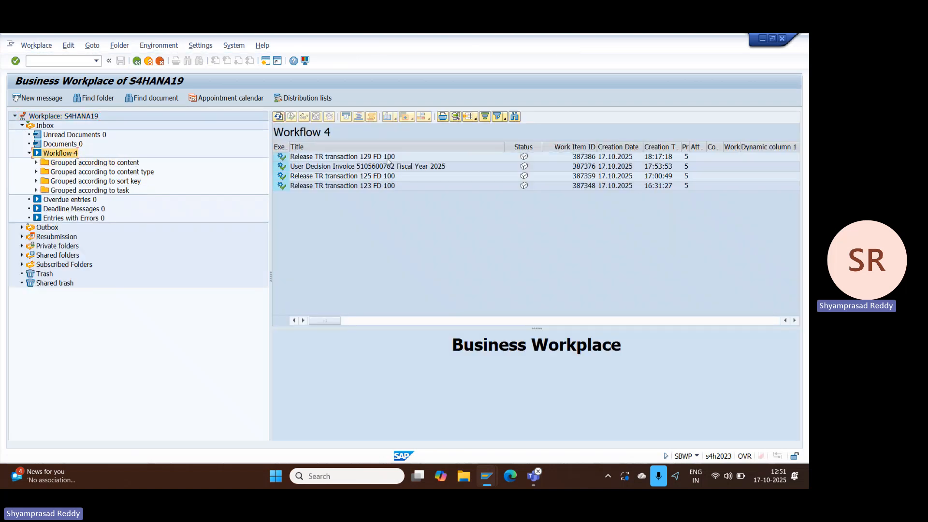
{"action": "left_click", "coordinate": [337, 158]}
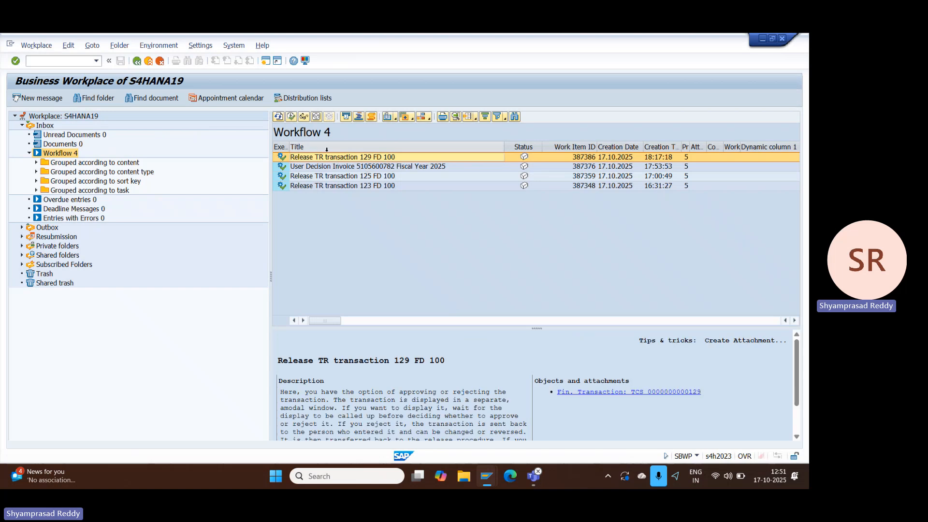
{"action": "left_click", "coordinate": [328, 157]}
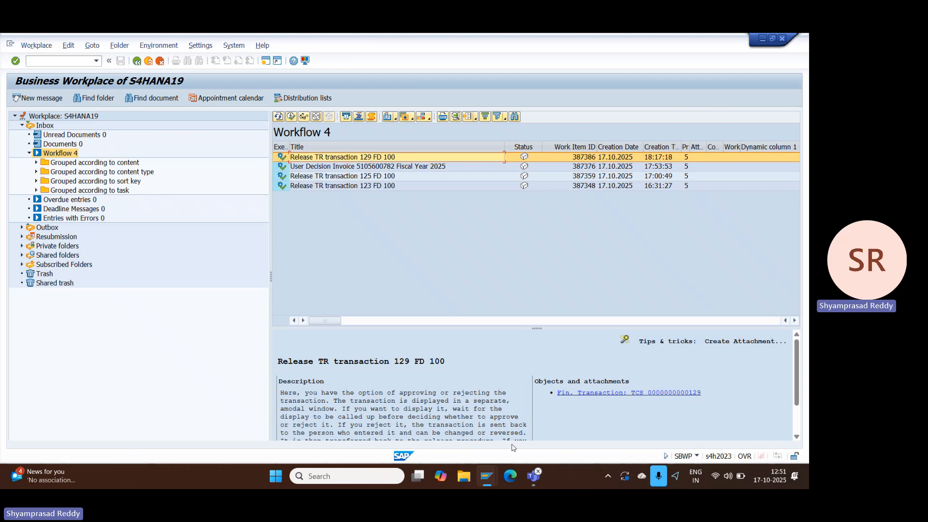
Step: Return from the workflow log to the creator's started workflows, and switch back to the approver's Business Workplace
{"action": "mouse_move", "coordinate": [488, 480]}
{"action": "mouse_move", "coordinate": [503, 414]}
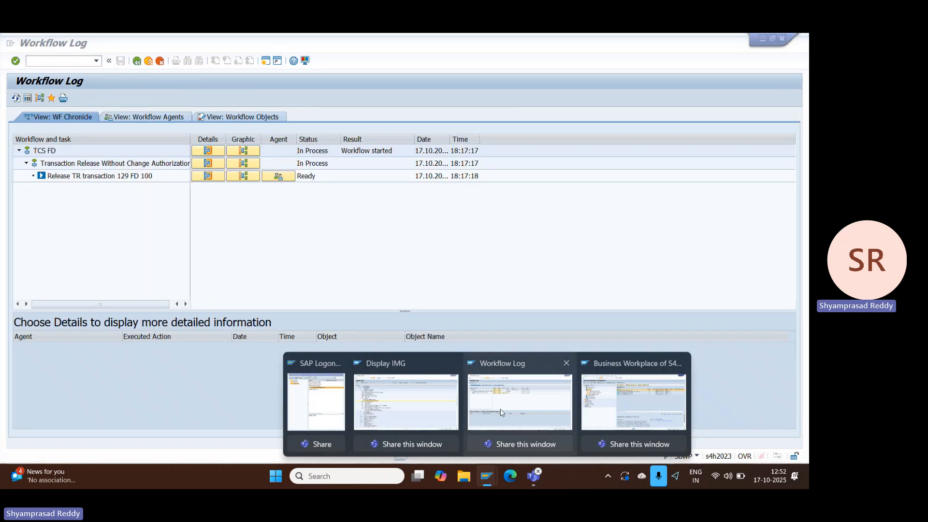
{"action": "left_click", "coordinate": [520, 403]}
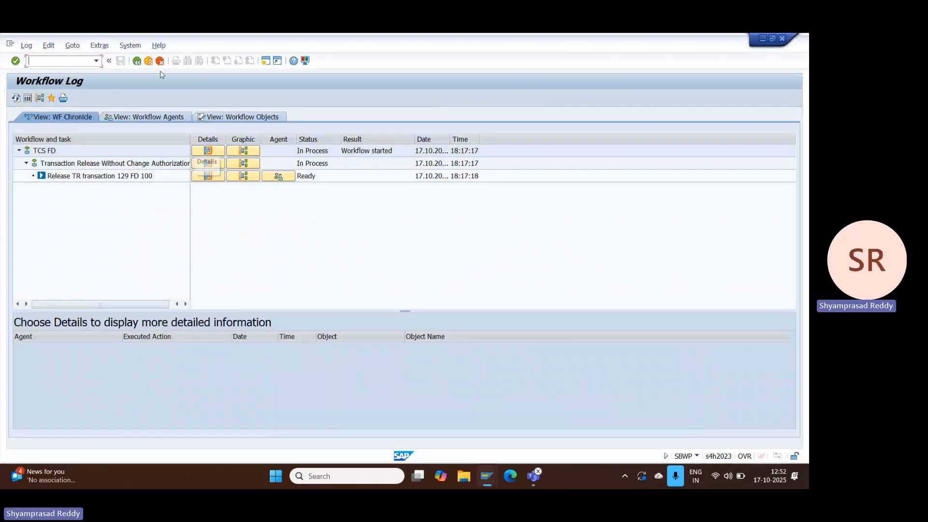
{"action": "left_click", "coordinate": [138, 61]}
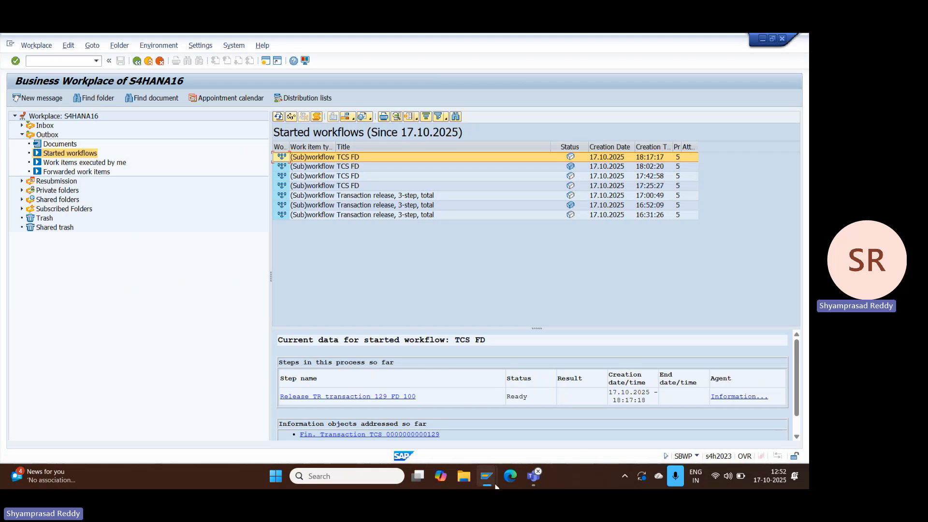
{"action": "mouse_move", "coordinate": [487, 479]}
{"action": "left_click", "coordinate": [598, 423]}
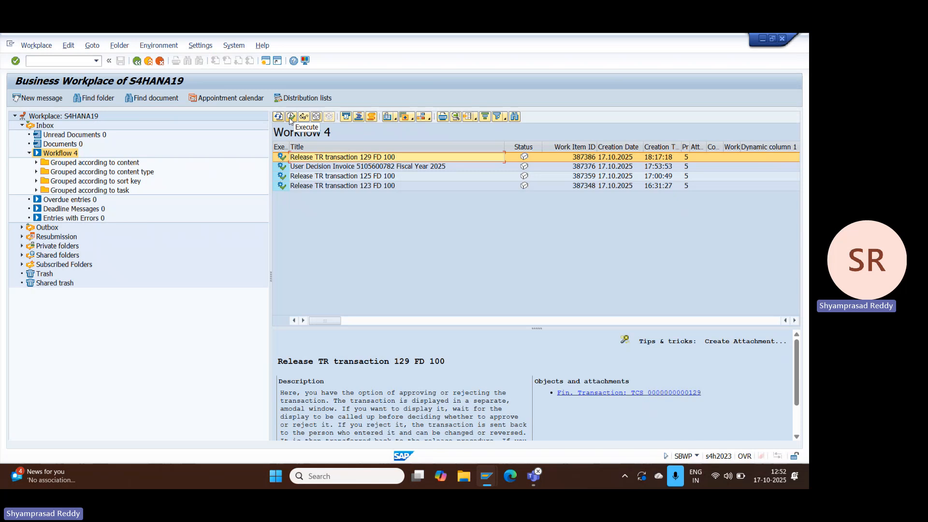
Step: Switch to the Display IMG session, start transaction FTR_EDIT and try to settle fixed-term deposit 129 in company code TCS
{"action": "mouse_move", "coordinate": [481, 480]}
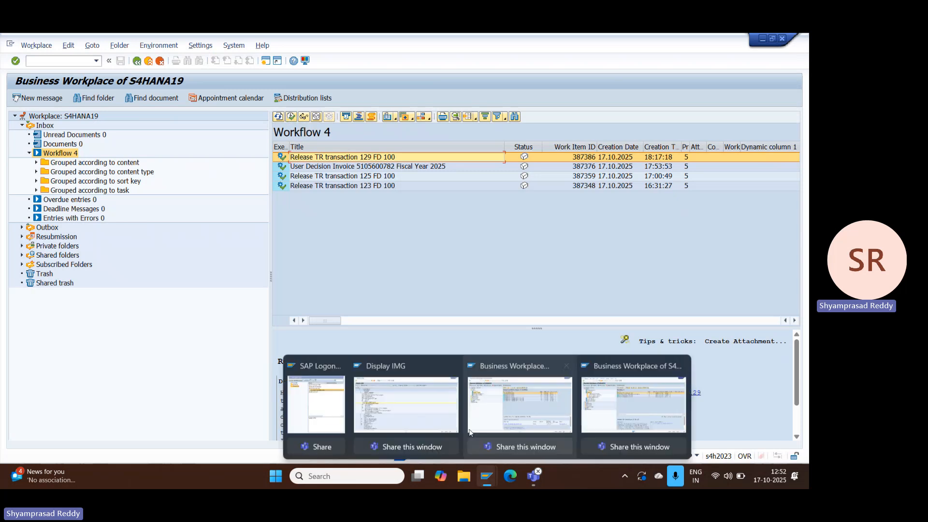
{"action": "mouse_move", "coordinate": [425, 414]}
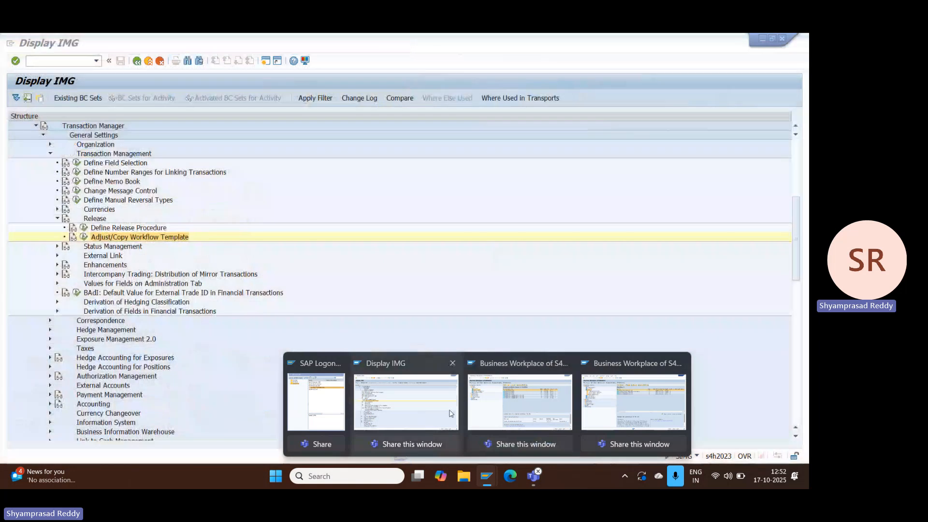
{"action": "left_click", "coordinate": [428, 413]}
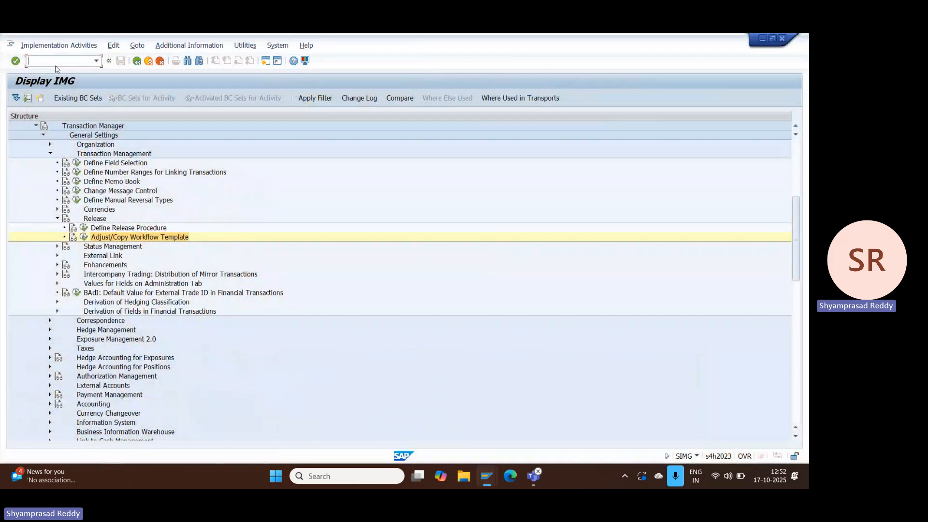
{"action": "type", "text": "/NFTR_EDIT"}
{"action": "key", "text": "Return"}
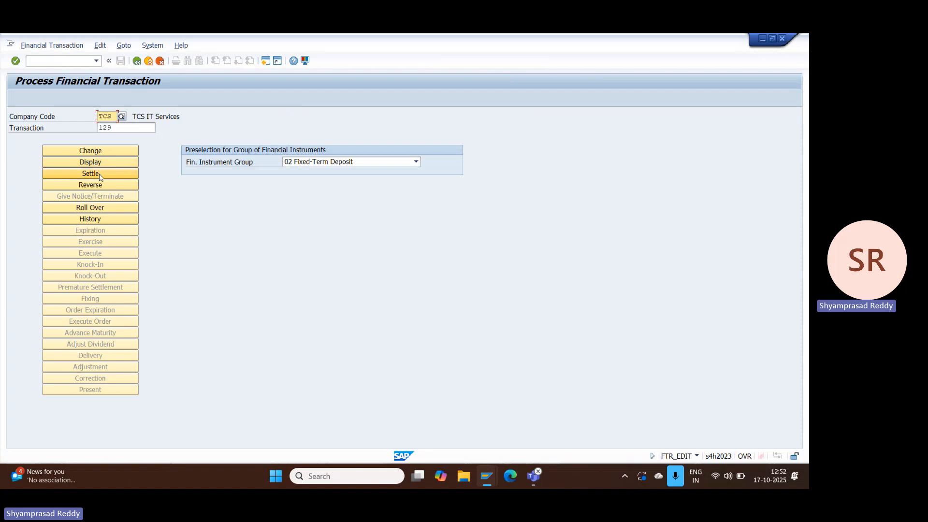
{"action": "left_click", "coordinate": [100, 174]}
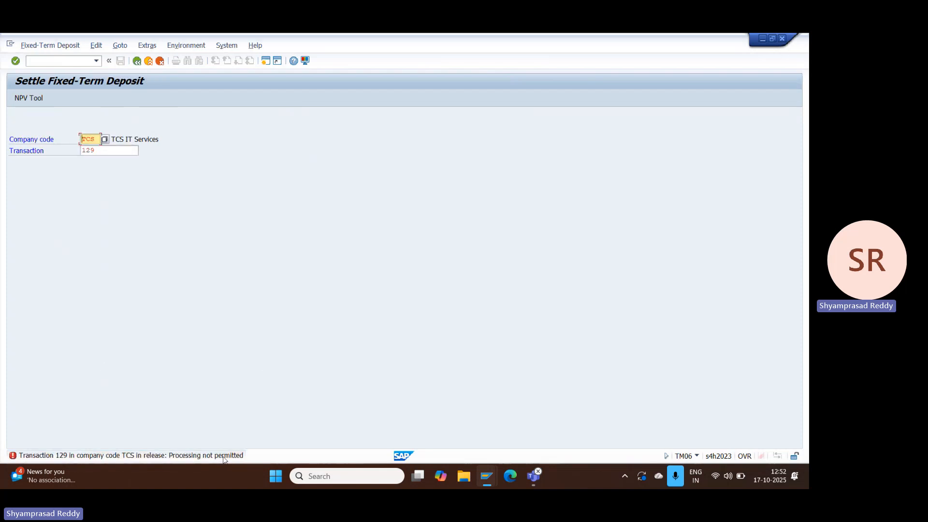
Step: In the approver's Business Workplace, execute the release work item, review the deposit and approve transaction 129
{"action": "mouse_move", "coordinate": [491, 478]}
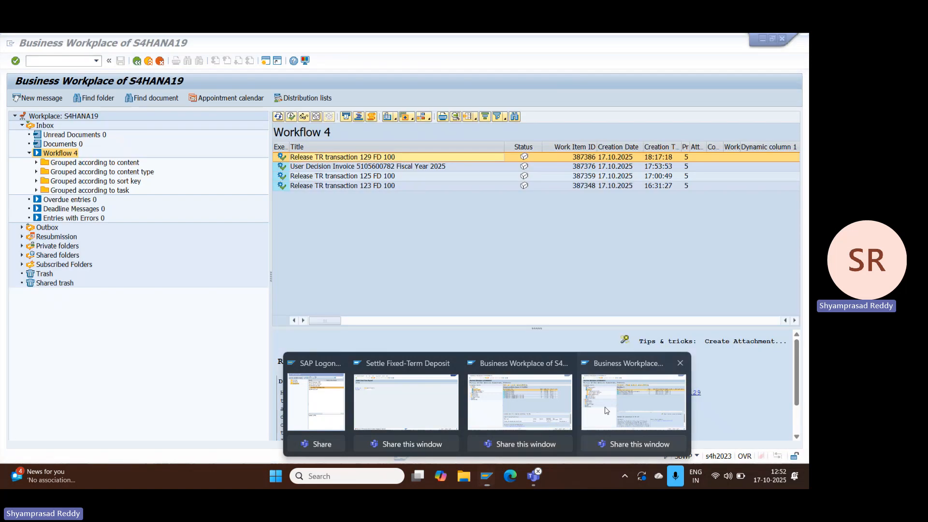
{"action": "left_click", "coordinate": [636, 402]}
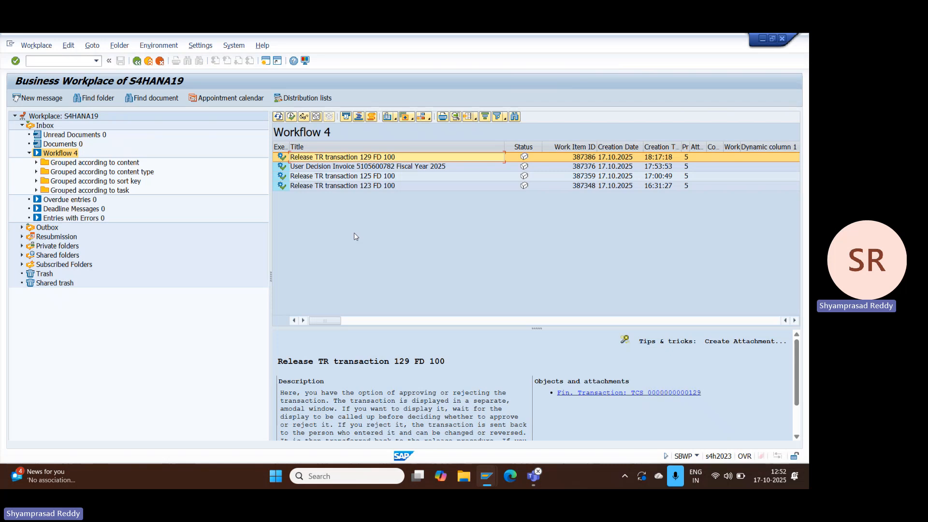
{"action": "left_click", "coordinate": [291, 117]}
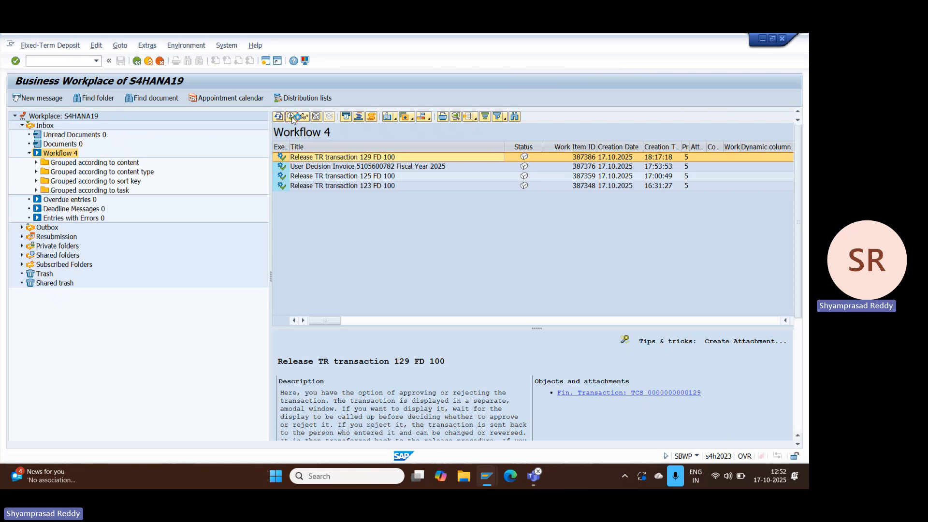
{"action": "left_click", "coordinate": [137, 61]}
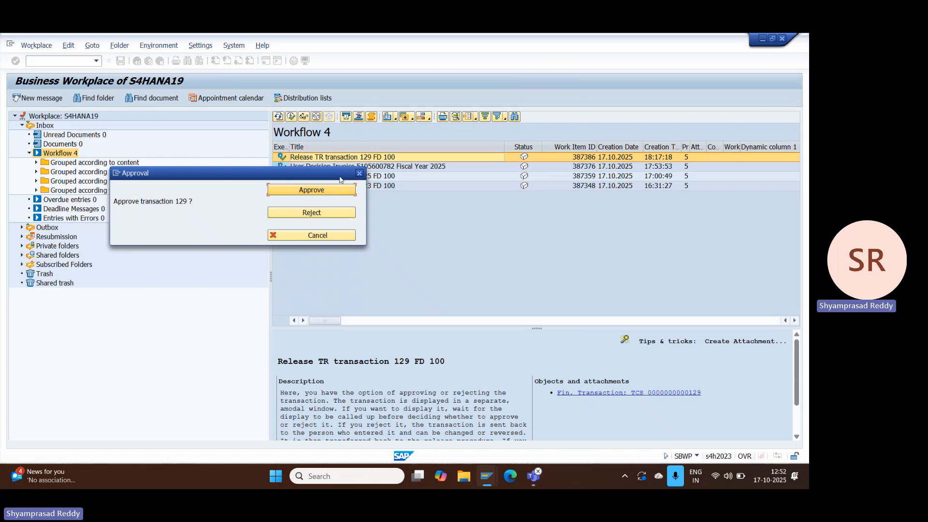
{"action": "left_click", "coordinate": [310, 190]}
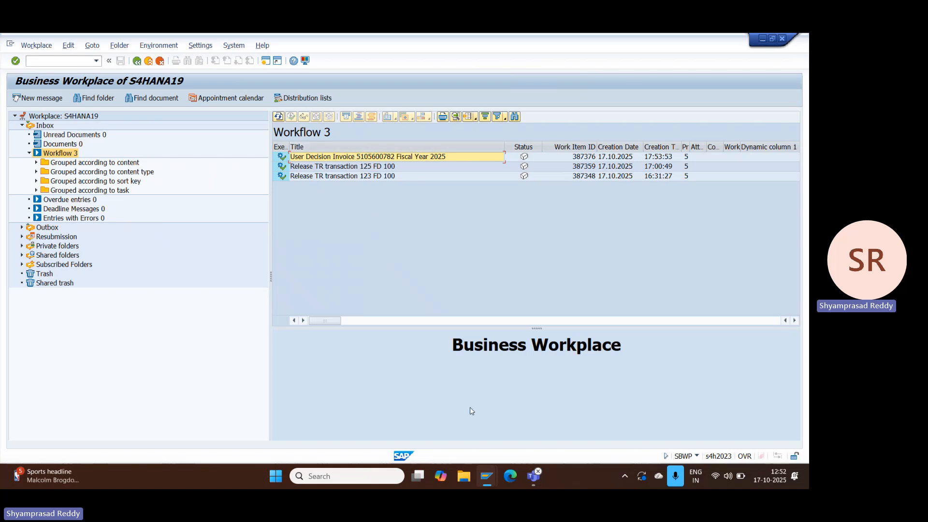
Step: Return to the creator's settlement session, restart FTR_EDIT, settle fixed-term deposit 129 in company code TCS and save it
{"action": "mouse_move", "coordinate": [487, 476]}
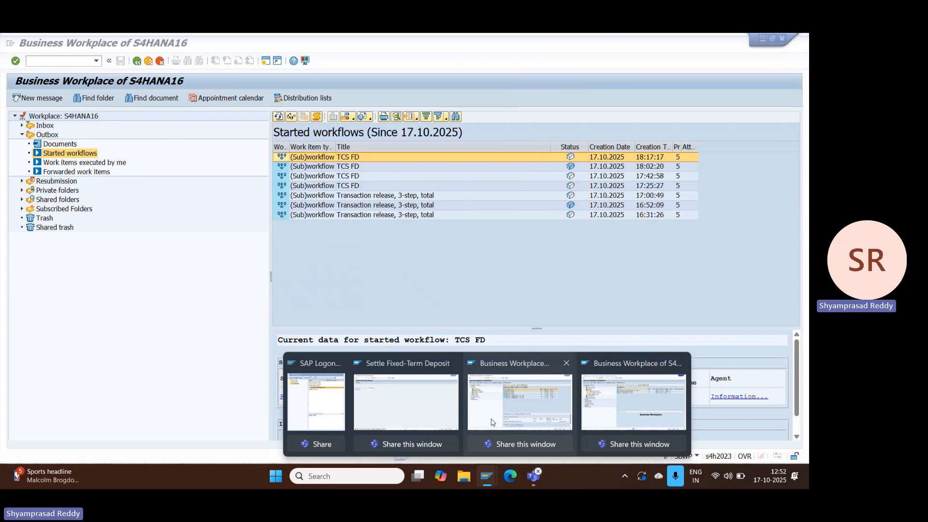
{"action": "left_click", "coordinate": [446, 414]}
{"action": "left_click", "coordinate": [137, 61]}
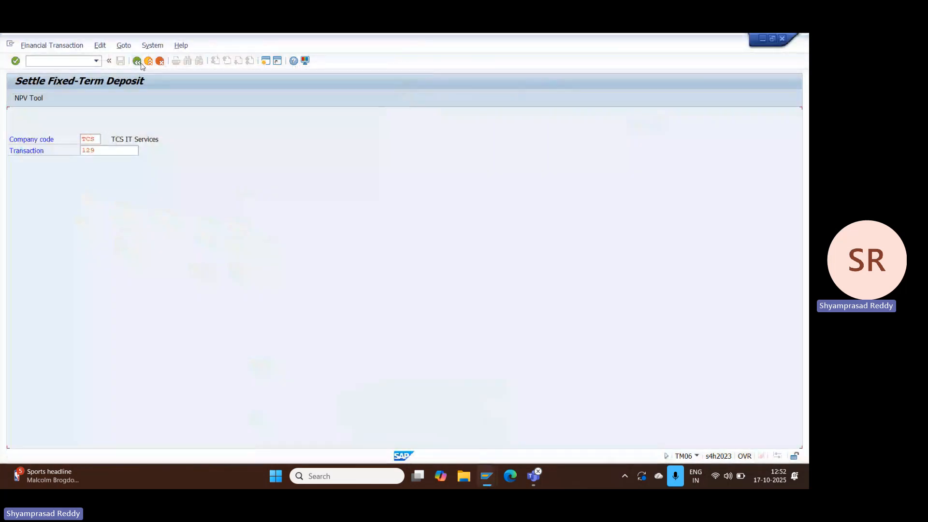
{"action": "left_click", "coordinate": [82, 63]}
{"action": "type", "text": "/N"}
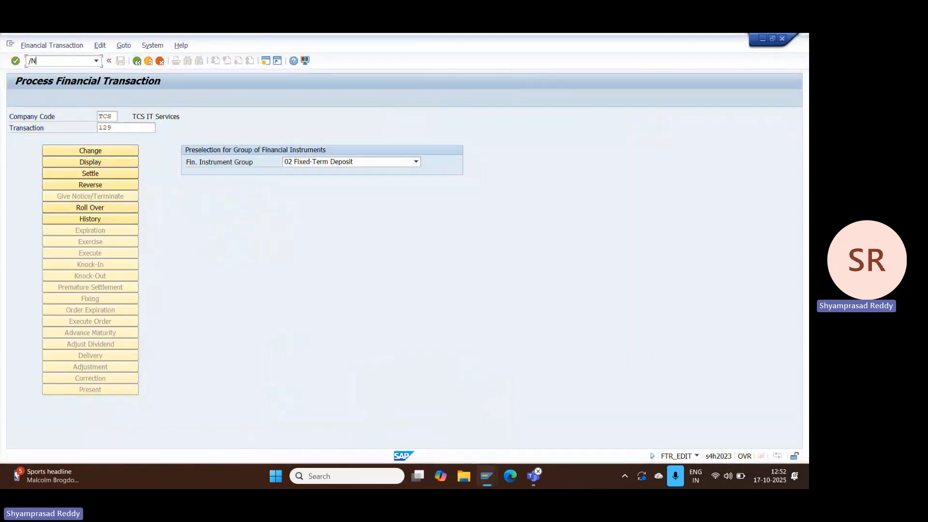
{"action": "type", "text": "FTR_EDIT"}
{"action": "key", "text": "Return"}
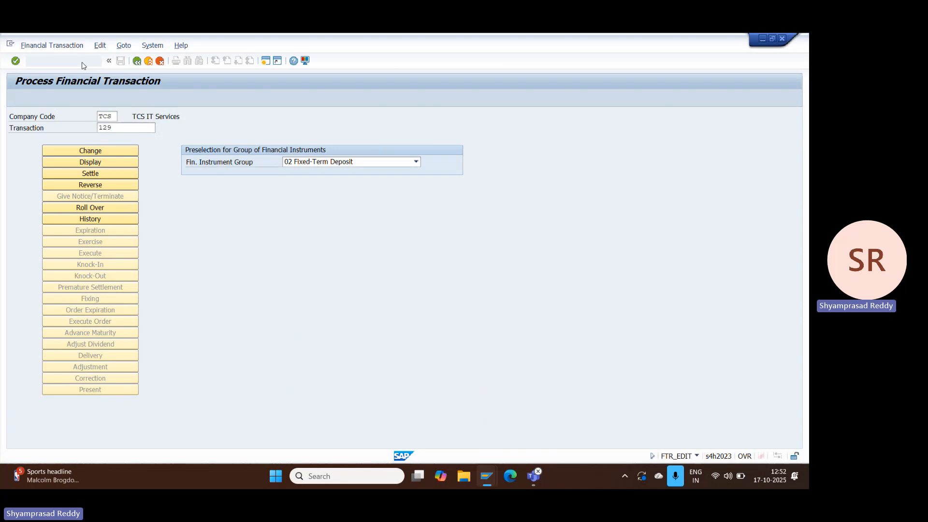
{"action": "left_click", "coordinate": [107, 178]}
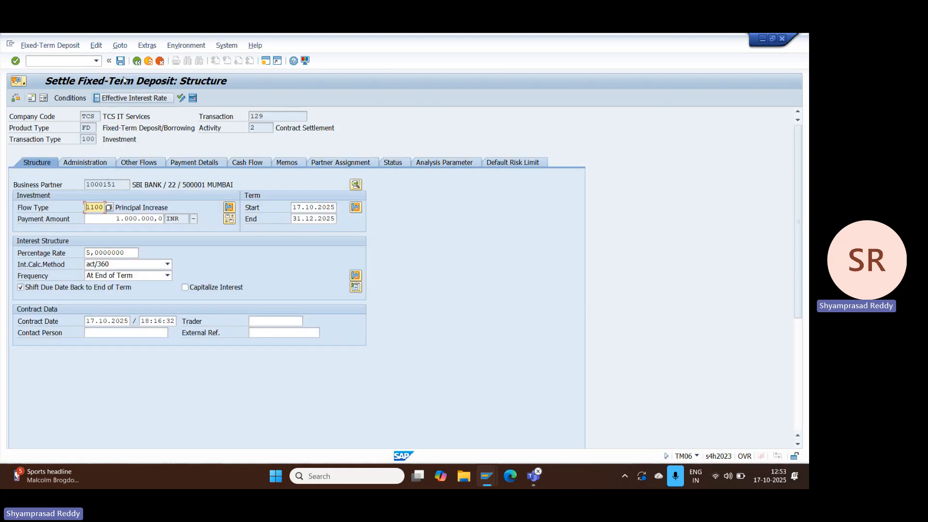
{"action": "left_click", "coordinate": [121, 62]}
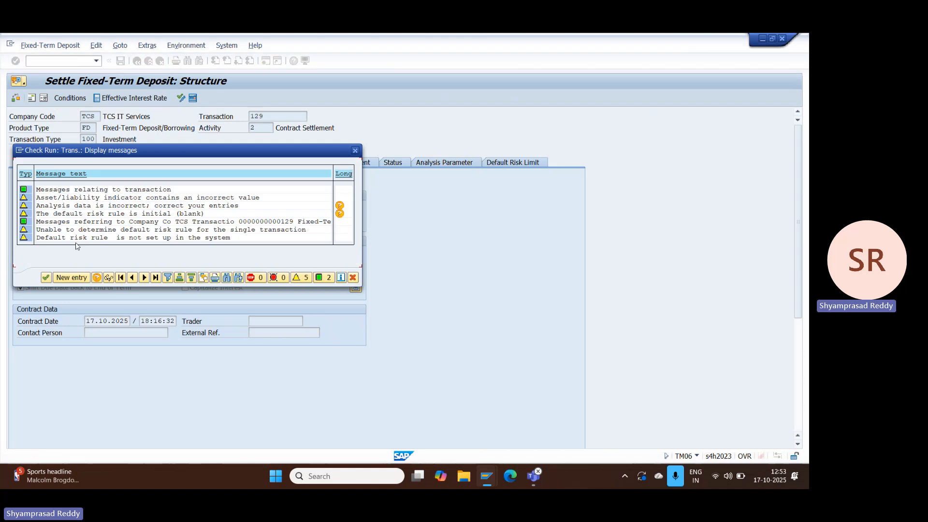
{"action": "left_click", "coordinate": [47, 277]}
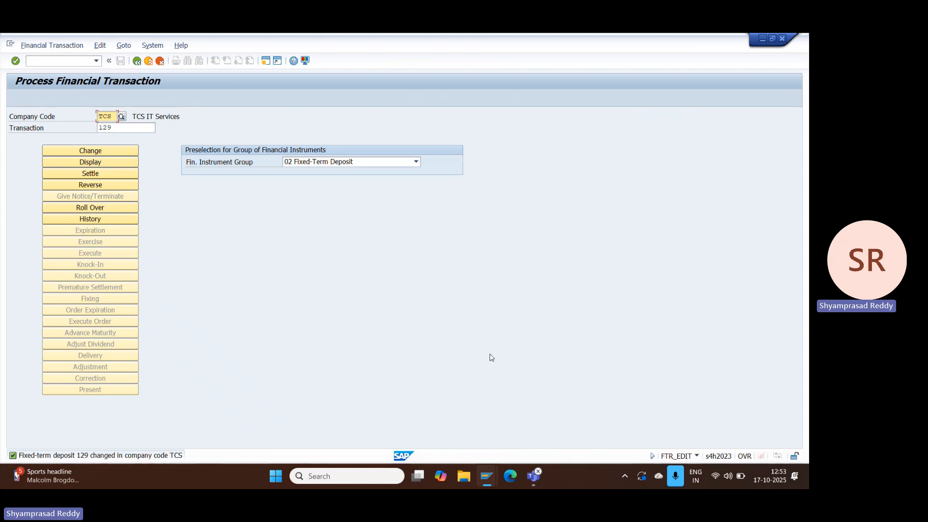
{"action": "mouse_move", "coordinate": [534, 476]}
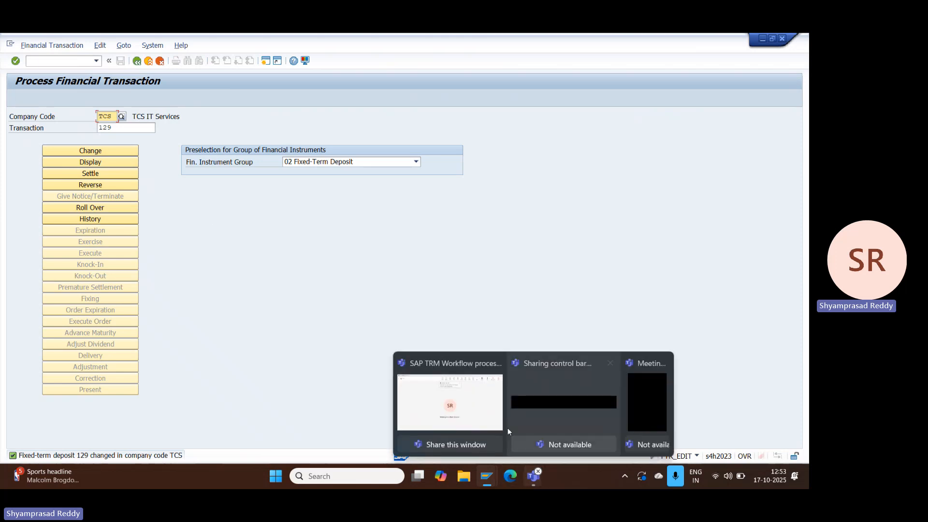
{"action": "left_click", "coordinate": [482, 414]}
{"action": "left_click", "coordinate": [611, 67]}
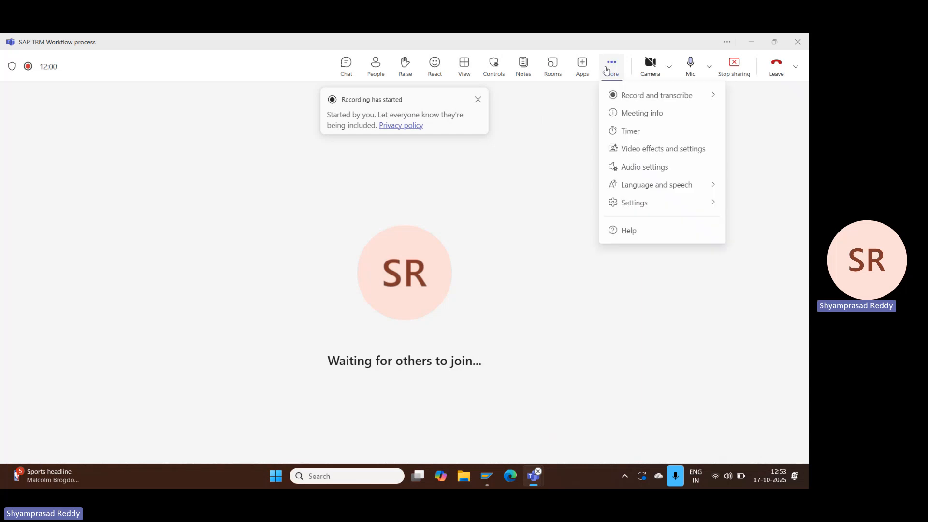
{"action": "mouse_move", "coordinate": [637, 96]}
{"action": "left_click", "coordinate": [541, 106]}
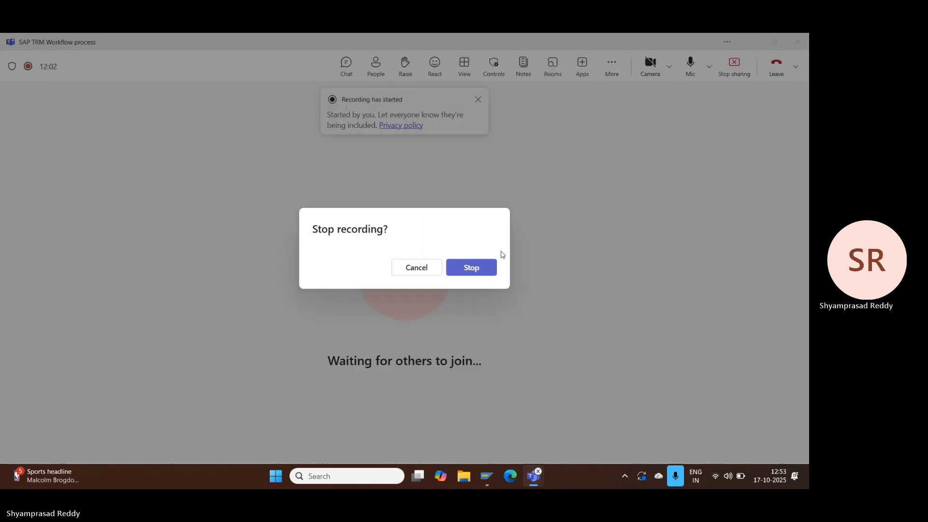